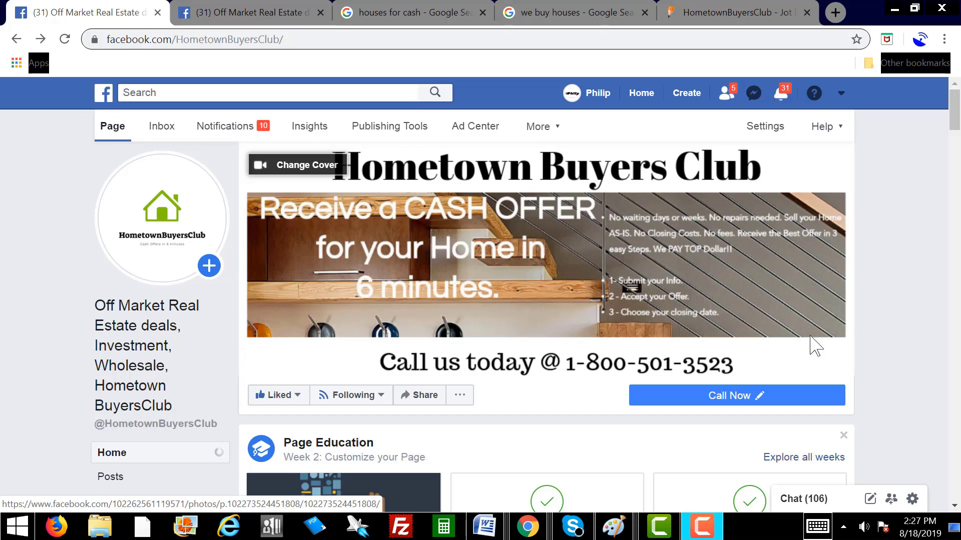
# Step: Scroll through the business page's earlier posts, then switch to the second Hometown Buyers Club tab
pyautogui.moveTo(954, 115); pyautogui.dragTo(956, 238)
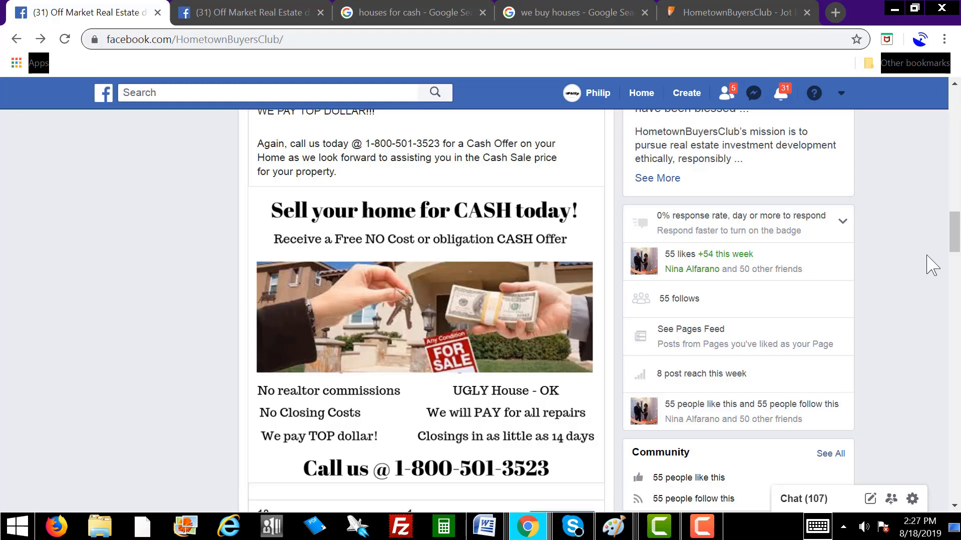
pyautogui.moveTo(948, 229); pyautogui.dragTo(948, 264)
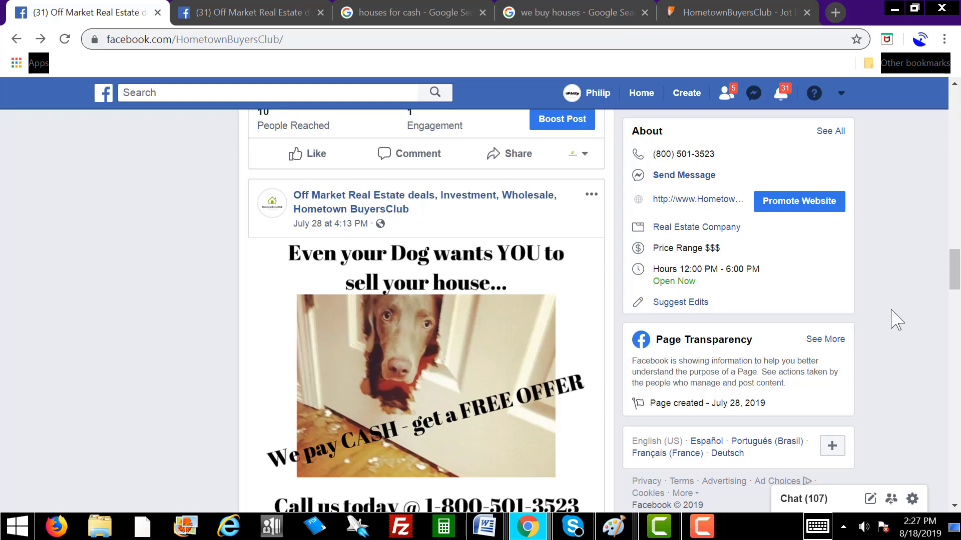
pyautogui.moveTo(946, 279); pyautogui.dragTo(934, 392)
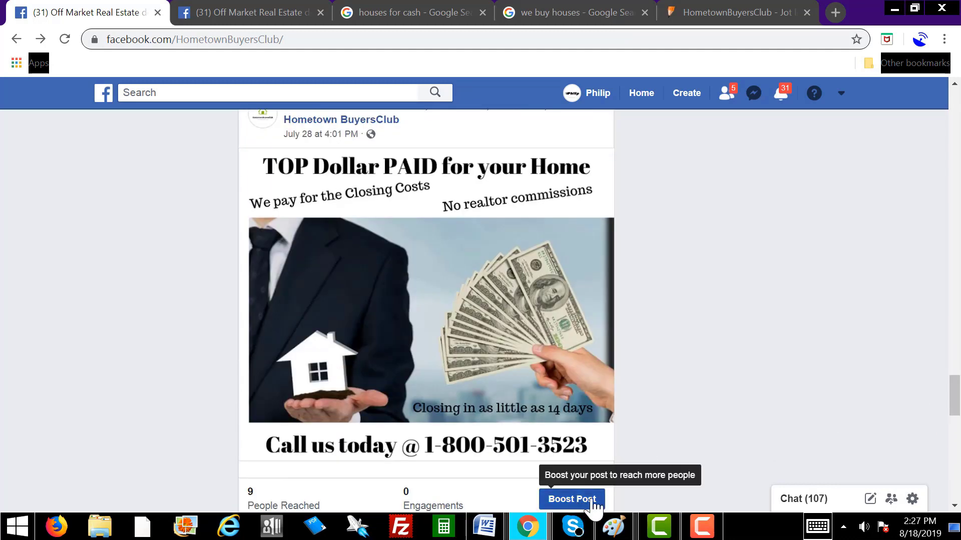
pyautogui.moveTo(953, 396); pyautogui.dragTo(954, 451)
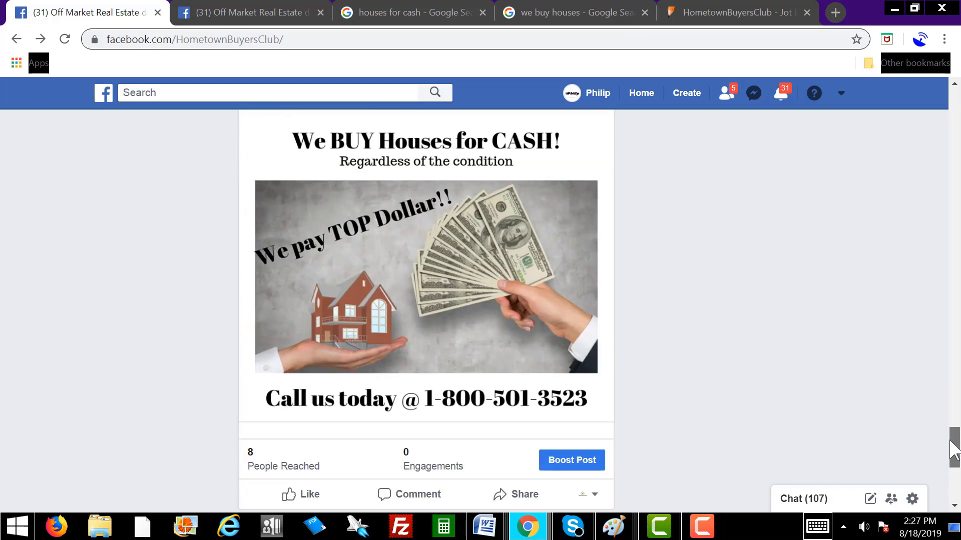
pyautogui.click(264, 15)
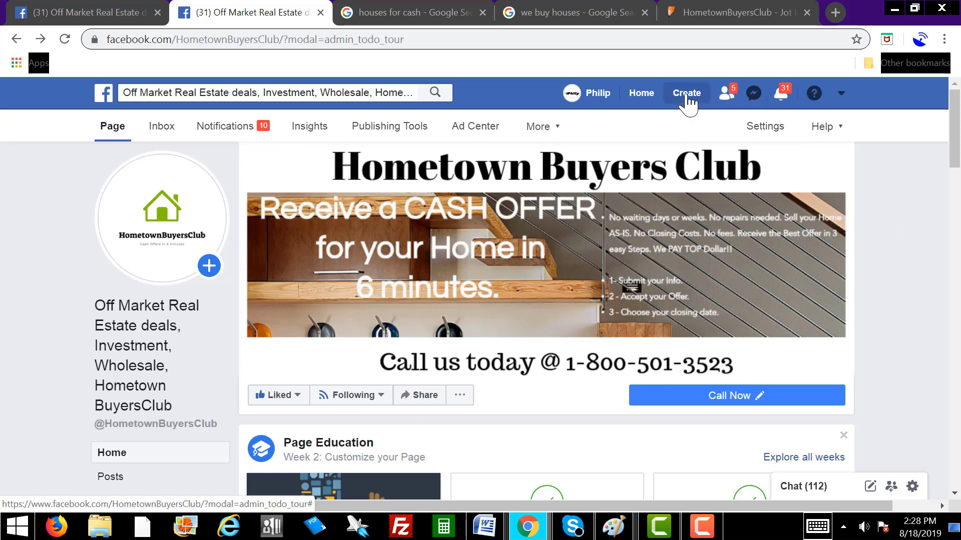
# Step: Start creating a new Page from the Create menu in the top bar
pyautogui.click(843, 95)
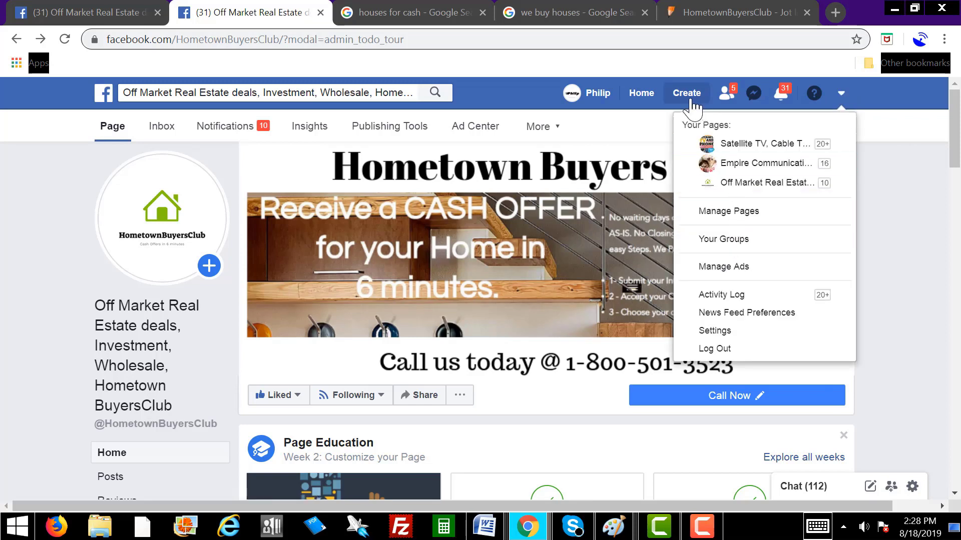
pyautogui.click(844, 97)
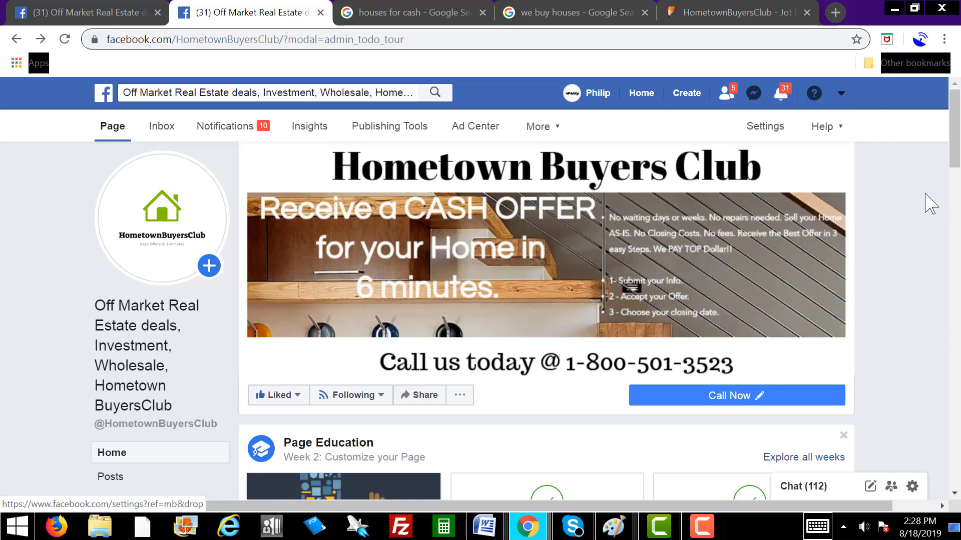
pyautogui.click(688, 98)
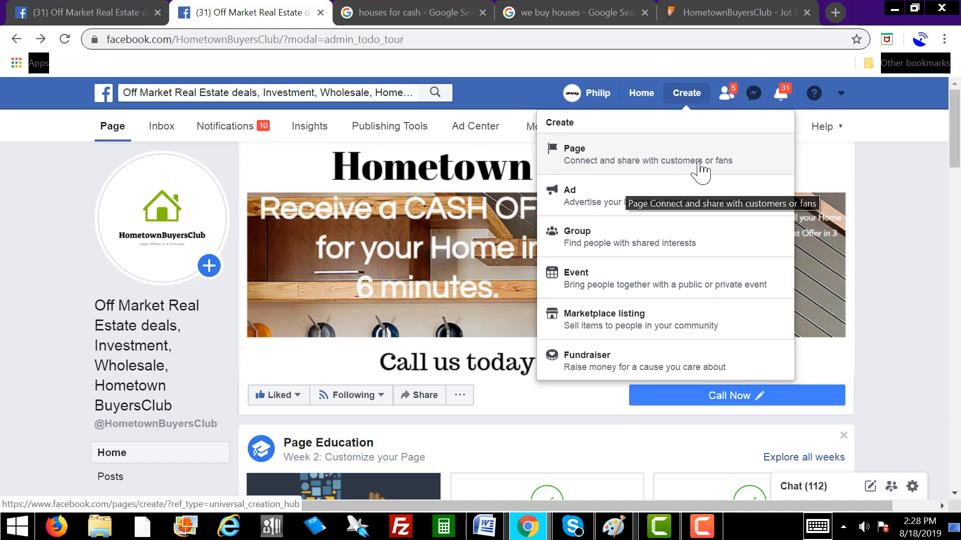
pyautogui.click(649, 160)
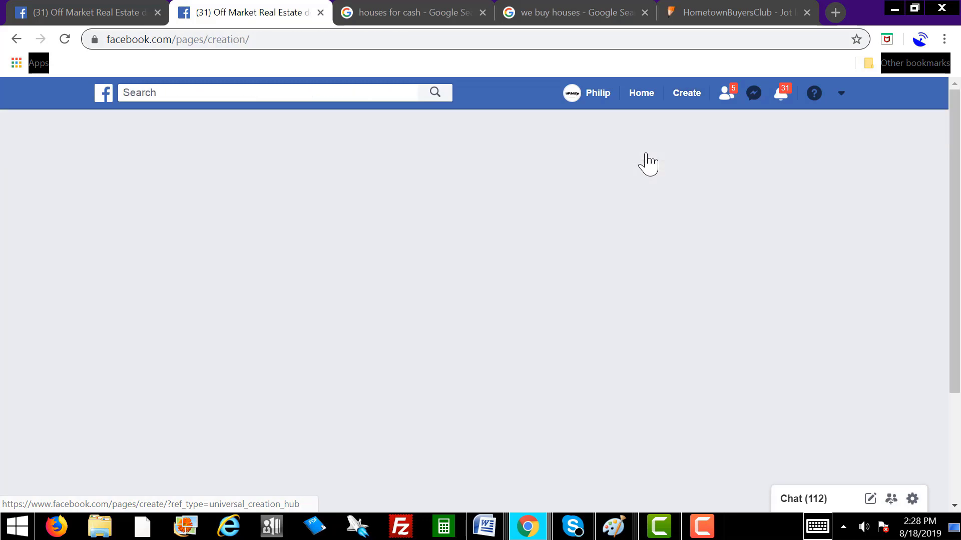
pyautogui.scroll(-3, 895, 350)
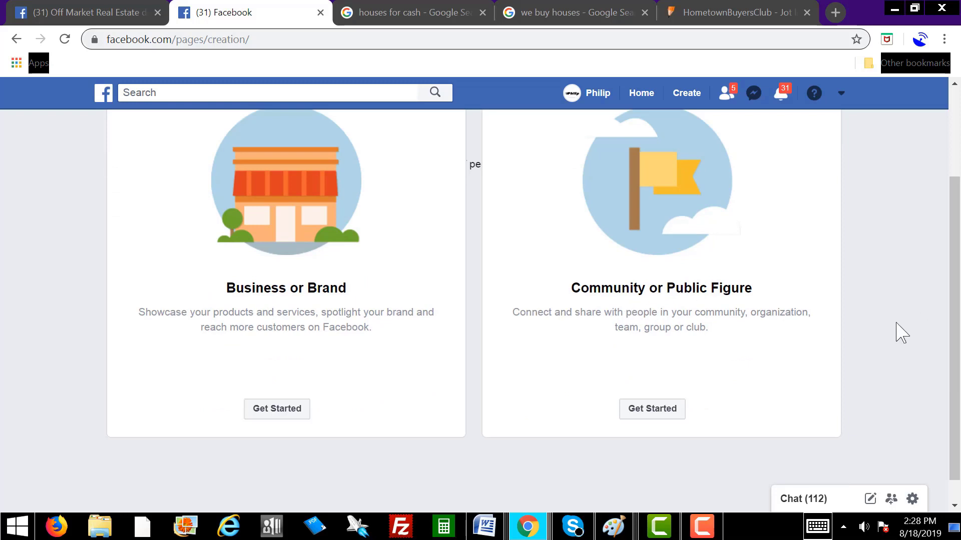
pyautogui.scroll(3, 883, 335)
pyautogui.scroll(-3, 883, 336)
# Step: Start a Business or Brand page named HometownBuyersClub2 in the Real Estate Company category
pyautogui.click(279, 411)
pyautogui.scroll(2, 395, 395)
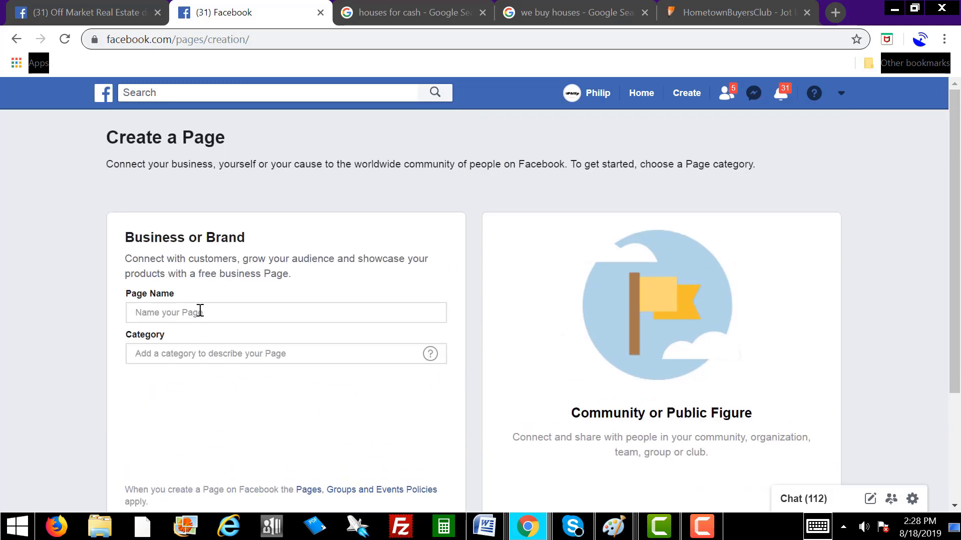
pyautogui.click(177, 310)
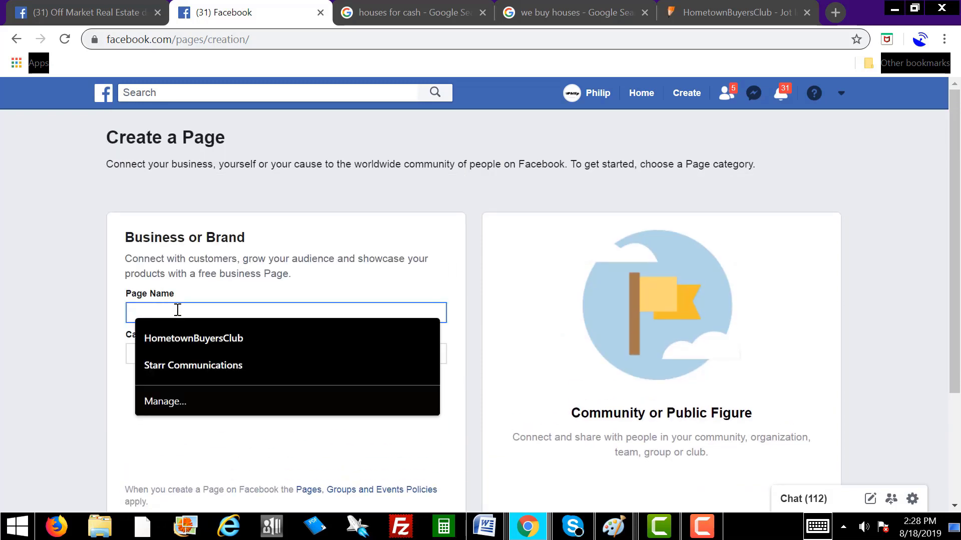
pyautogui.write('Hom')
pyautogui.click(220, 334)
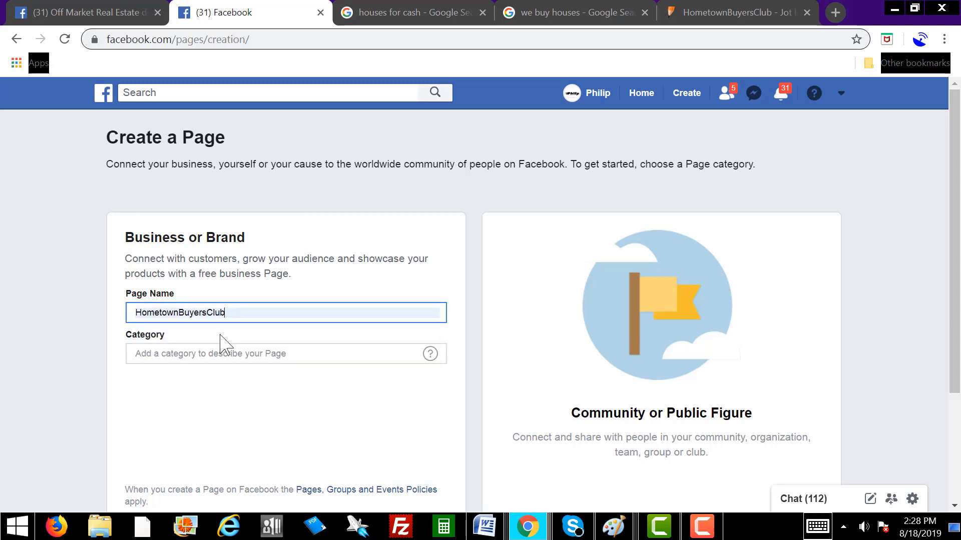
pyautogui.click(242, 308)
pyautogui.write('2')
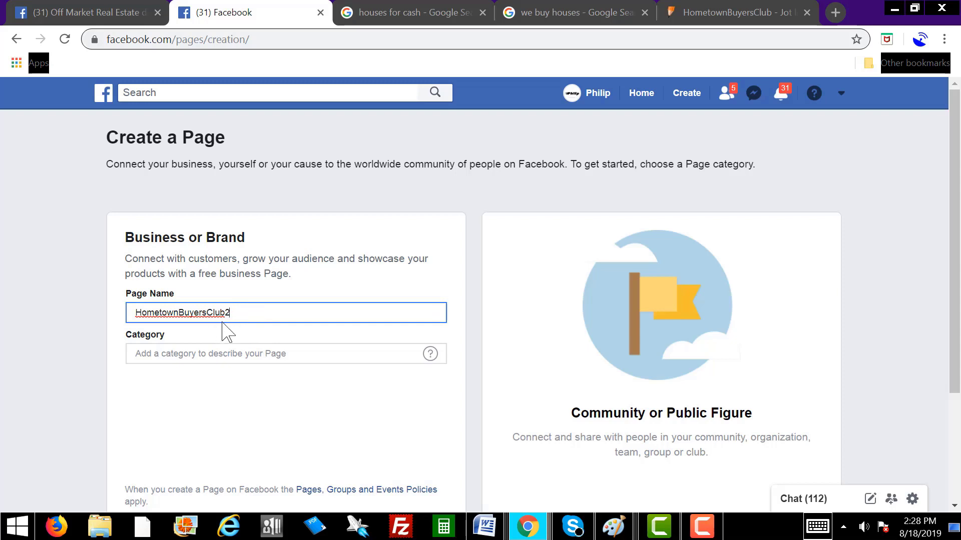
pyautogui.click(226, 353)
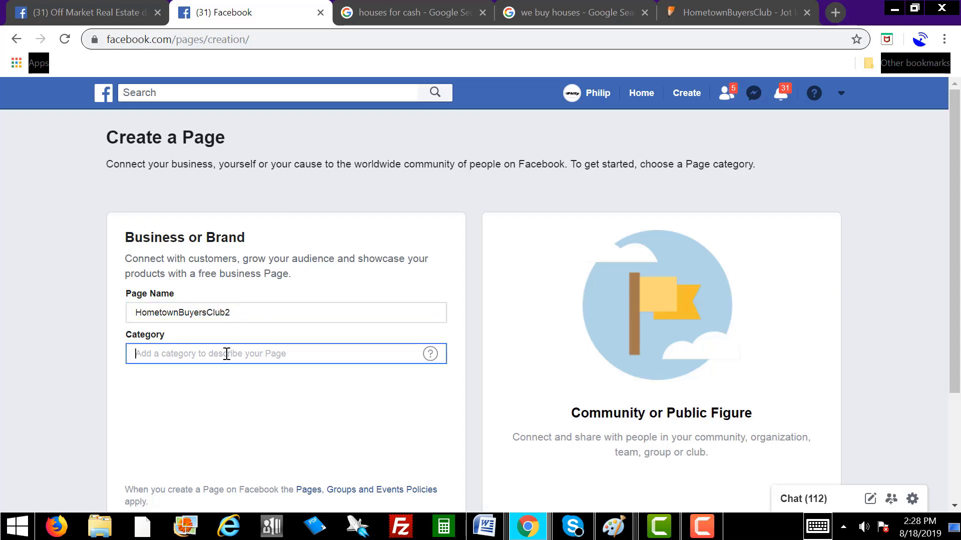
pyautogui.write('real es')
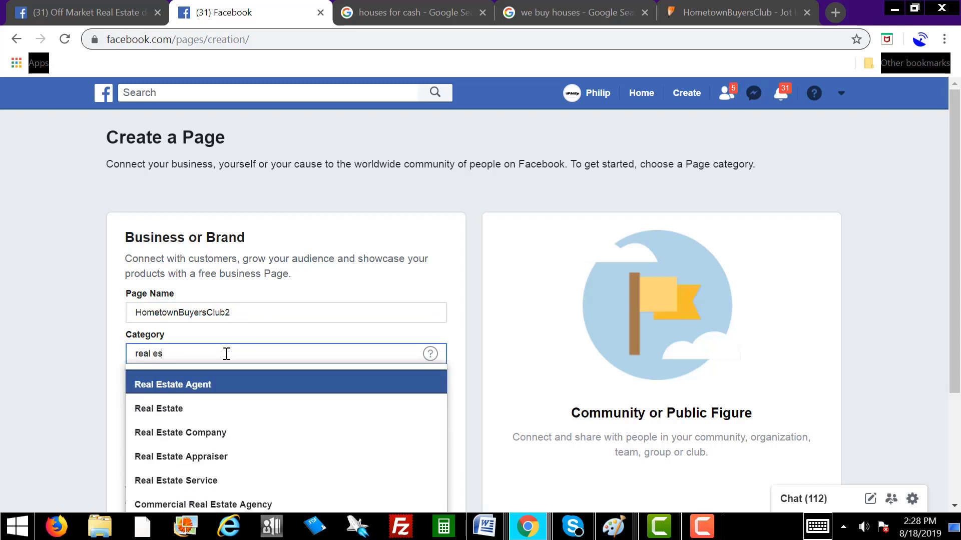
pyautogui.write('t')
pyautogui.click(216, 441)
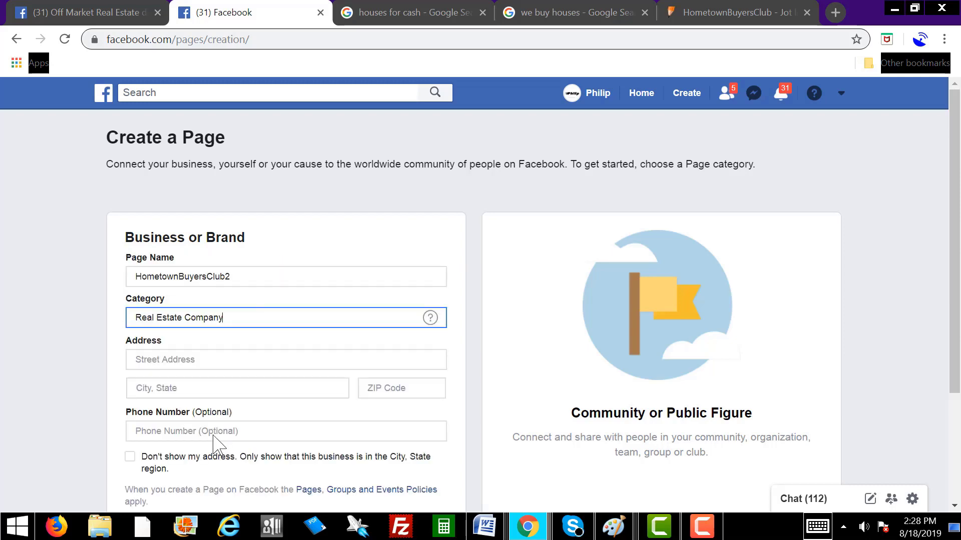
# Step: Fill in the street address, Haines City as the city, and the ZIP code
pyautogui.scroll(-3, 379, 364)
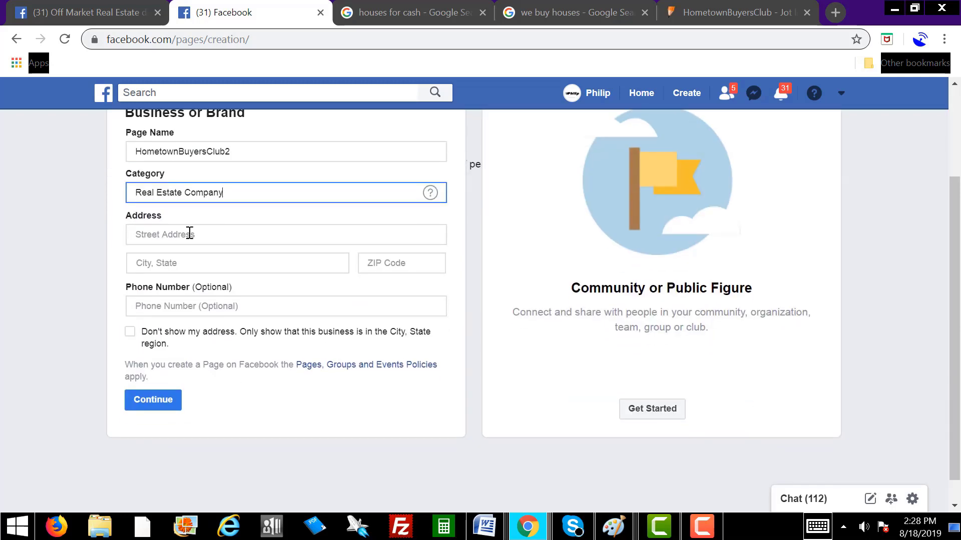
pyautogui.click(180, 232)
pyautogui.write('123 main street')
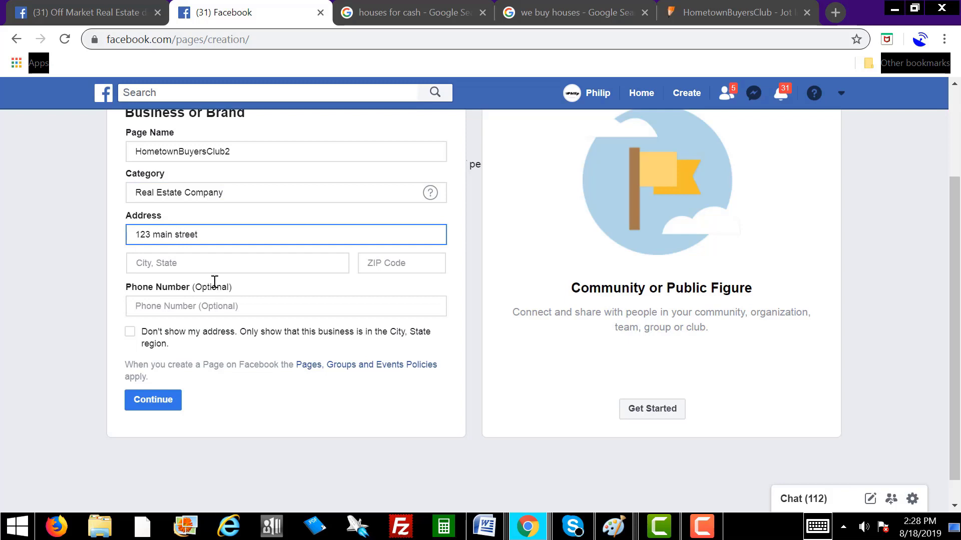
pyautogui.click(185, 263)
pyautogui.write('Haines')
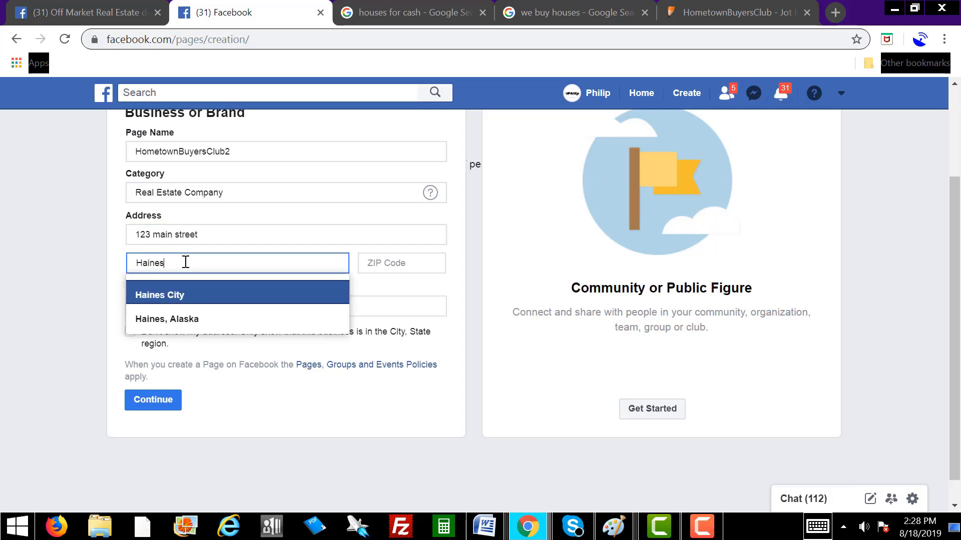
pyautogui.write(' city')
pyautogui.click(189, 296)
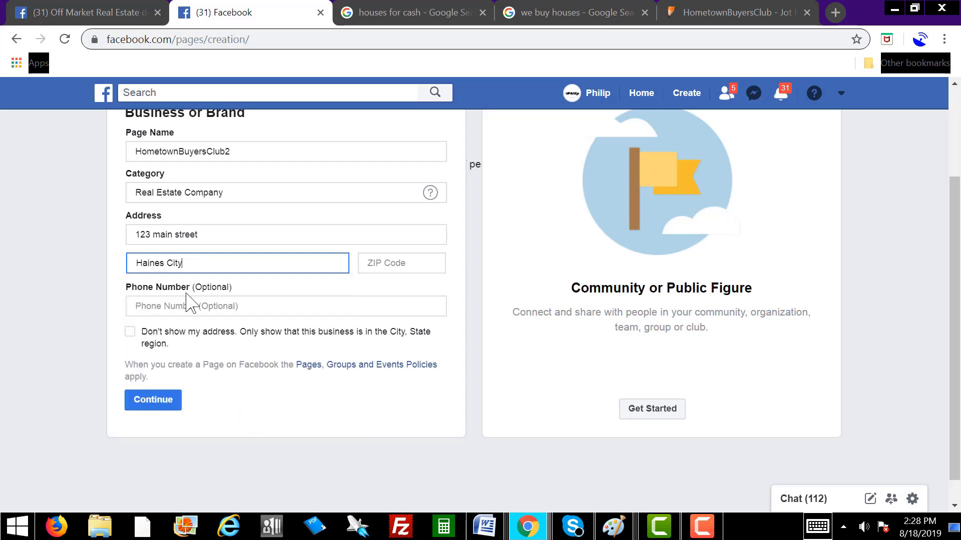
pyautogui.click(390, 263)
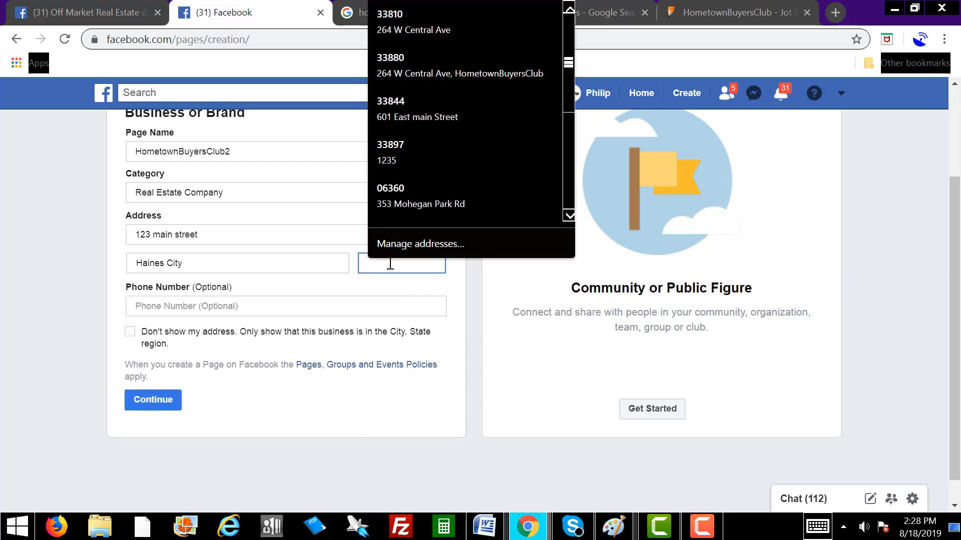
pyautogui.click(395, 145)
# Step: Enter the business phone number, hide the street address, and submit the form
pyautogui.click(175, 306)
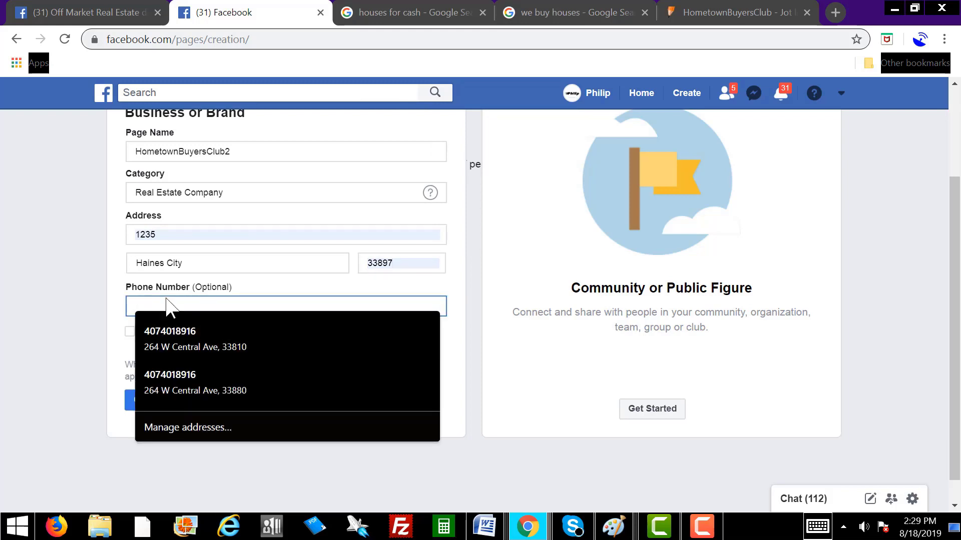
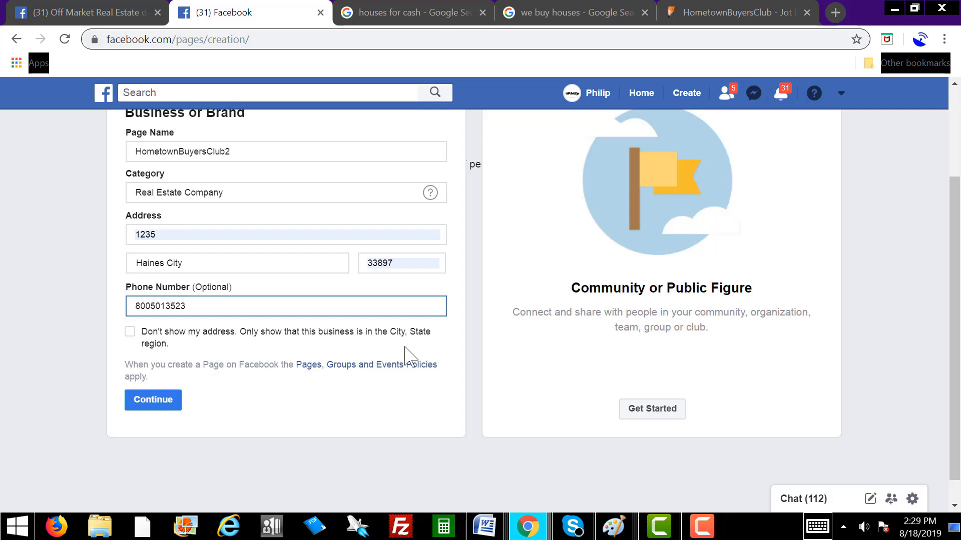
pyautogui.click(130, 332)
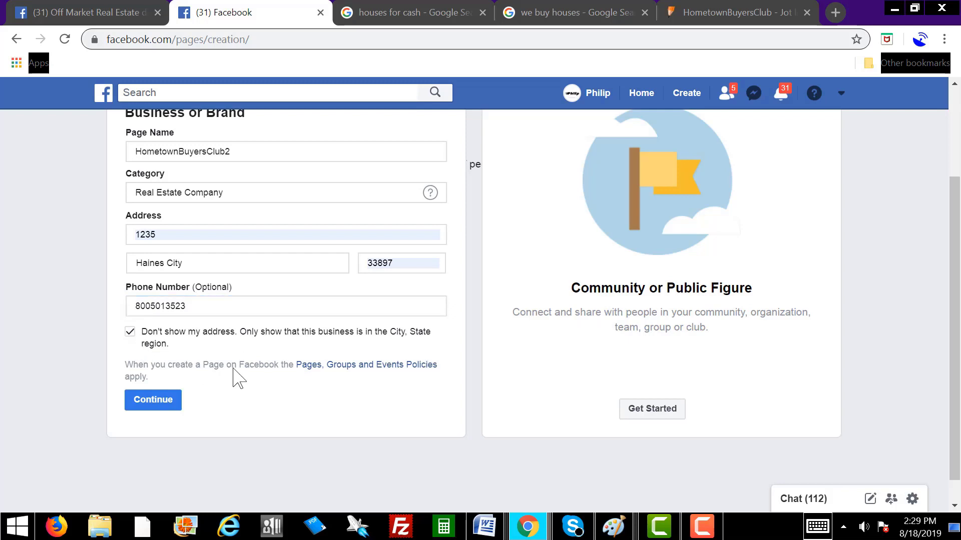
pyautogui.click(155, 407)
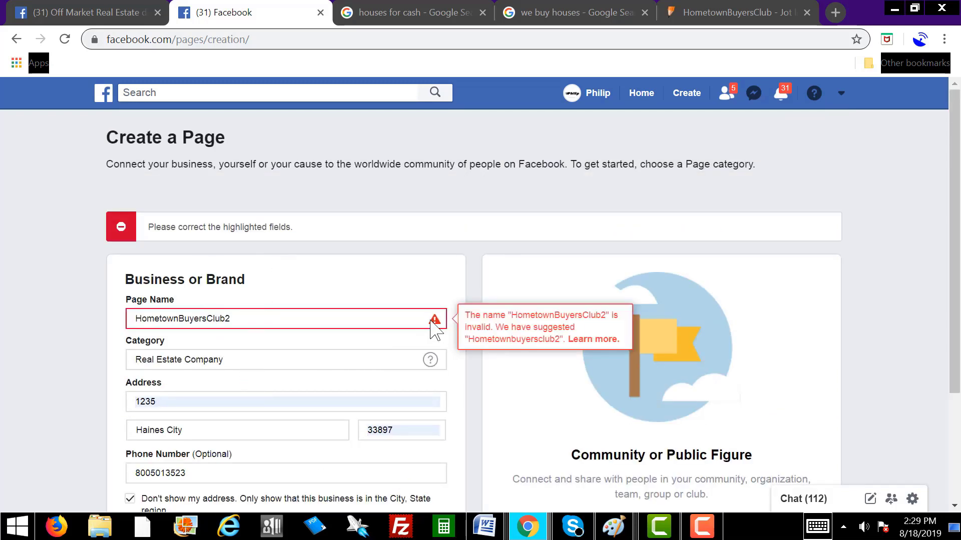
# Step: Correct the page name to 'Hometownbuyersclub2' (lowercase b, no space) and resubmit
pyautogui.click(225, 318)
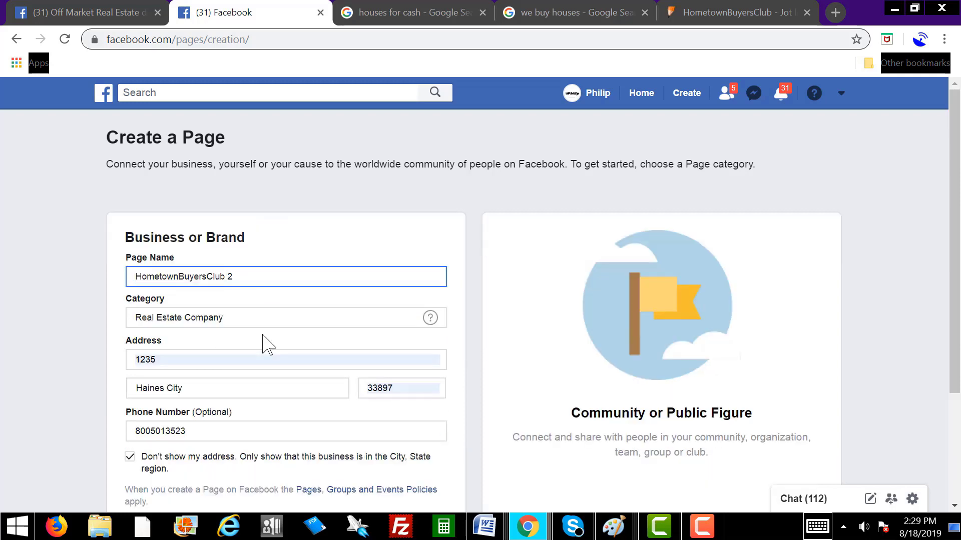
pyautogui.scroll(-3, 285, 354)
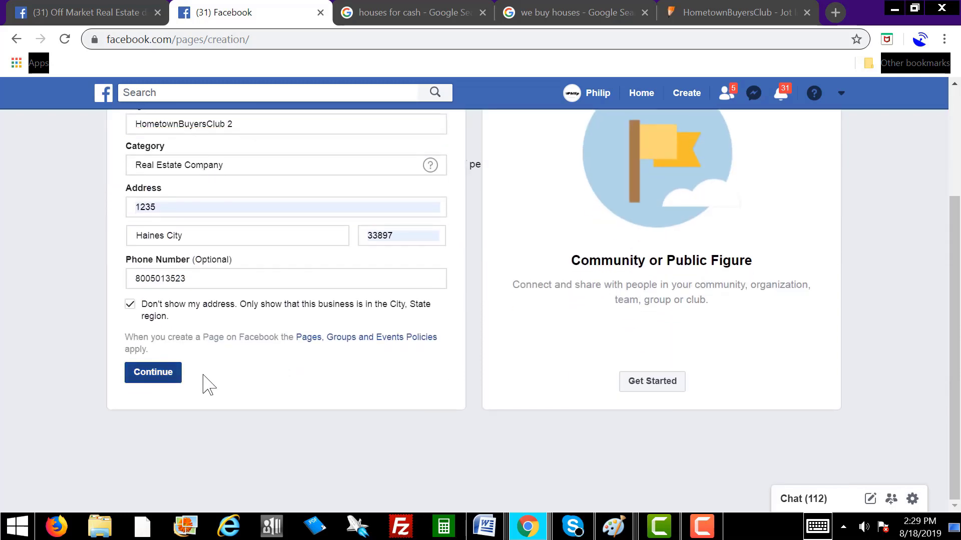
pyautogui.scroll(2, 283, 332)
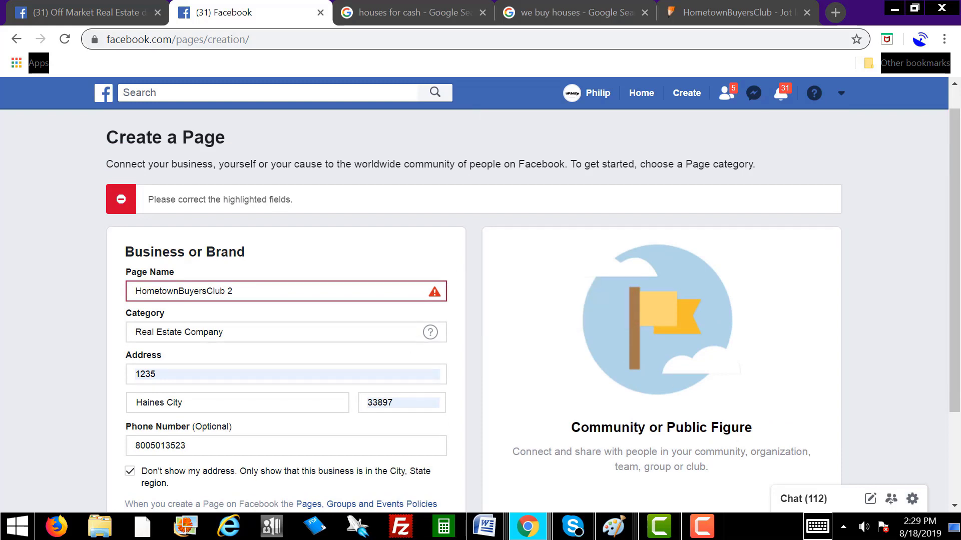
pyautogui.press('F9')
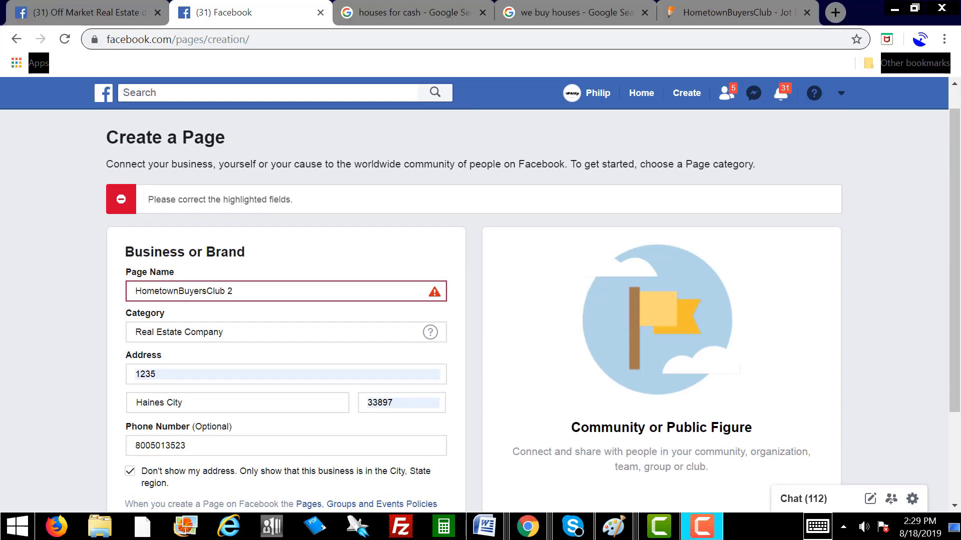
pyautogui.click(181, 292)
pyautogui.press('Delete')
pyautogui.write('b')
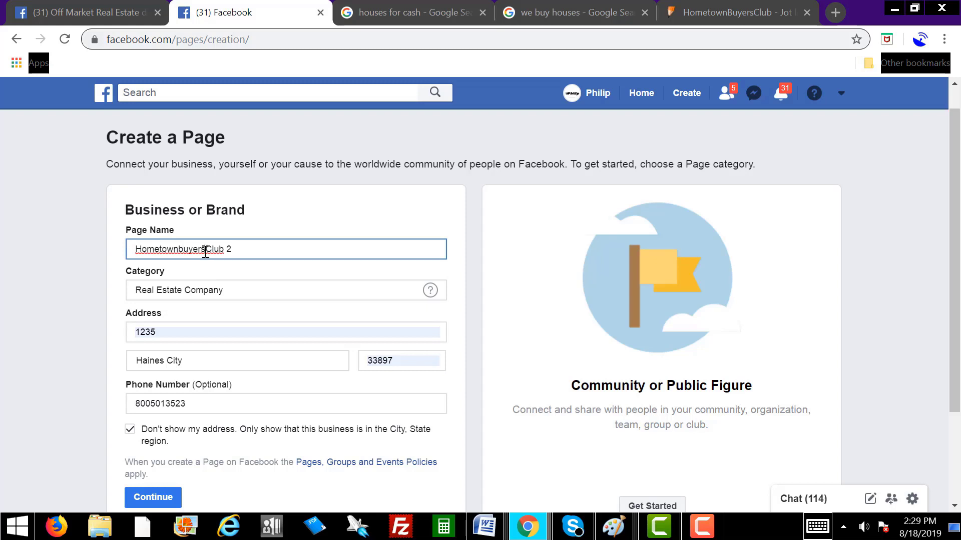
pyautogui.write('c')
pyautogui.click(228, 246)
pyautogui.press('BackSpace')
pyautogui.scroll(-3, 215, 438)
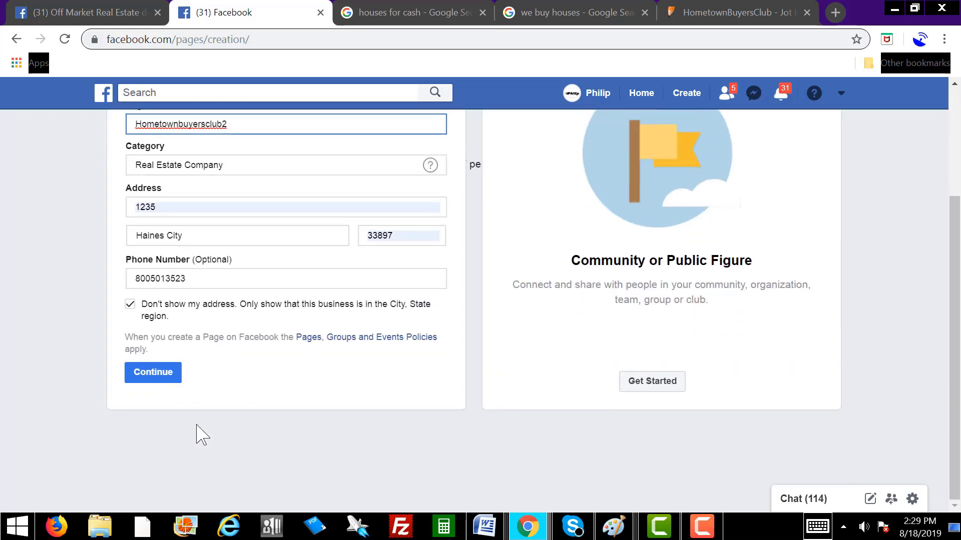
pyautogui.click(163, 380)
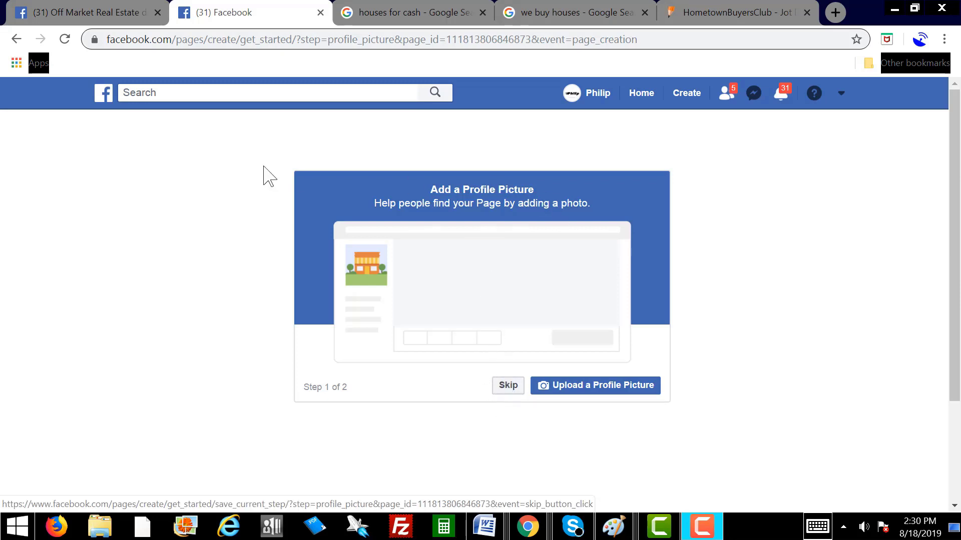
# Step: Skip both the profile picture and the cover photo steps
pyautogui.click(507, 386)
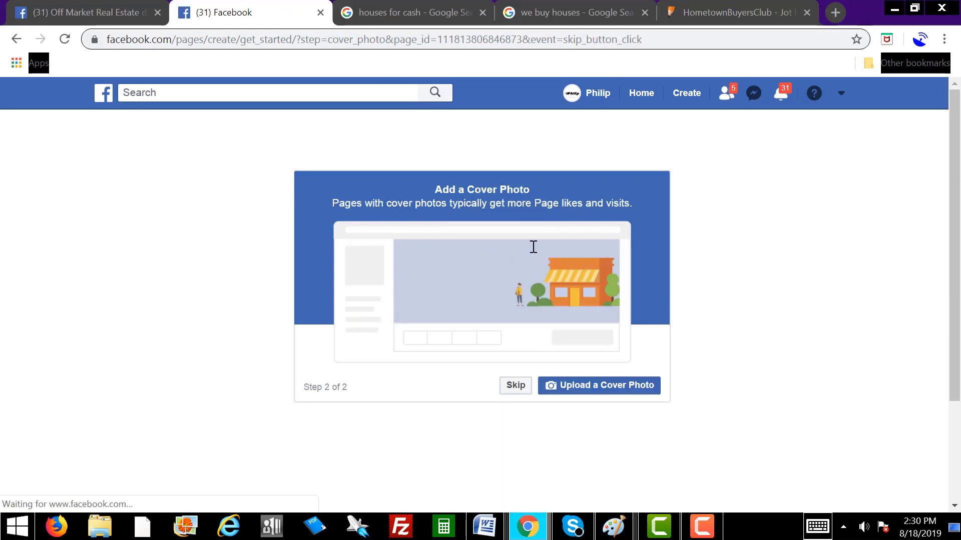
pyautogui.click(511, 387)
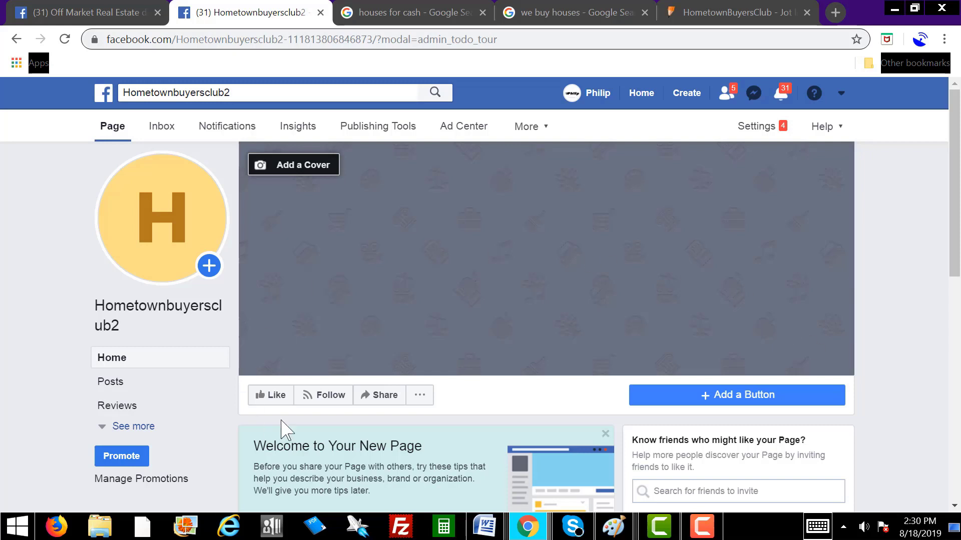
# Step: Choose Call Now from the Contact you options as the page's action button
pyautogui.click(735, 398)
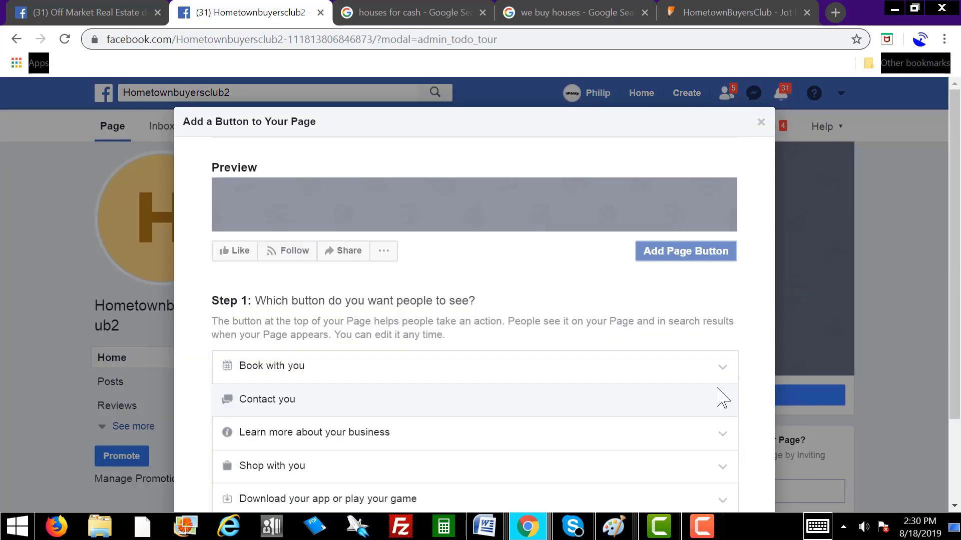
pyautogui.scroll(-2, 760, 406)
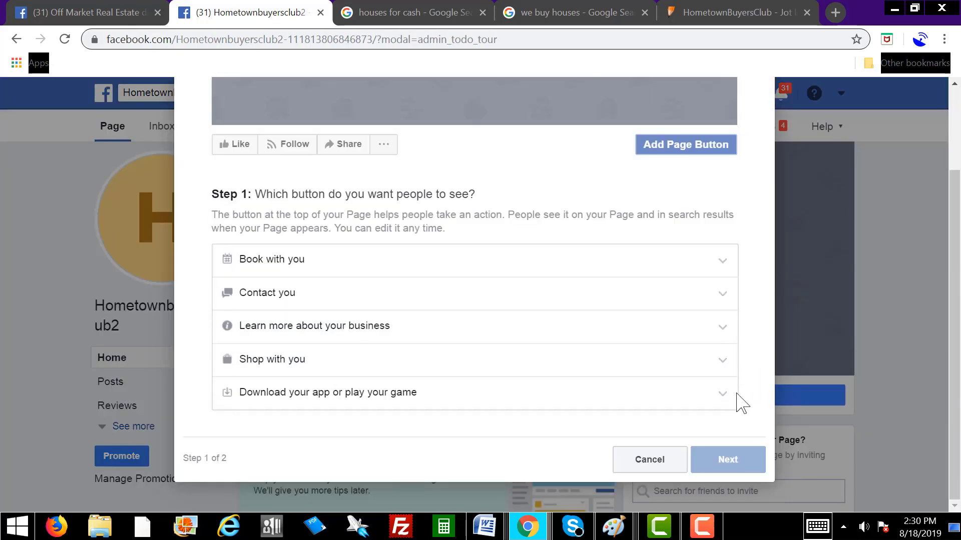
pyautogui.click(285, 294)
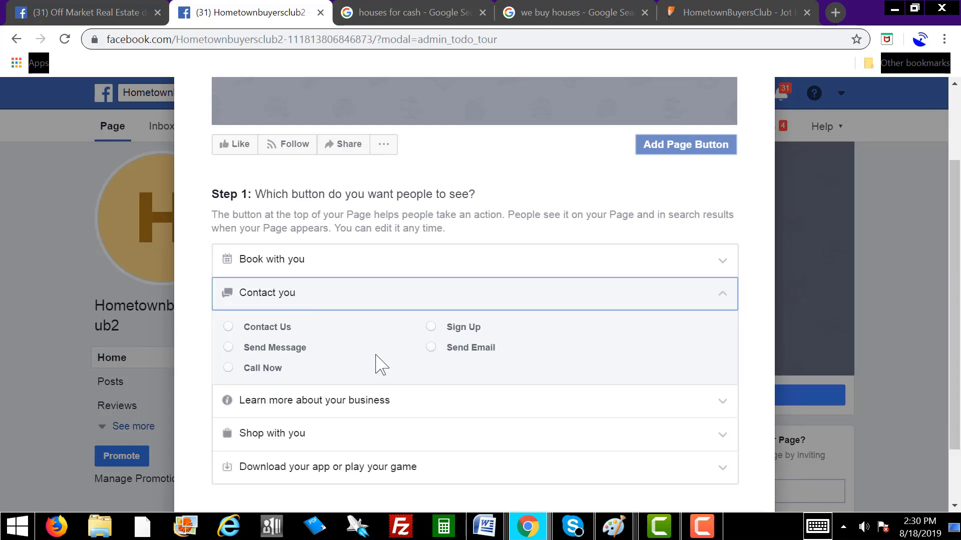
pyautogui.click(229, 370)
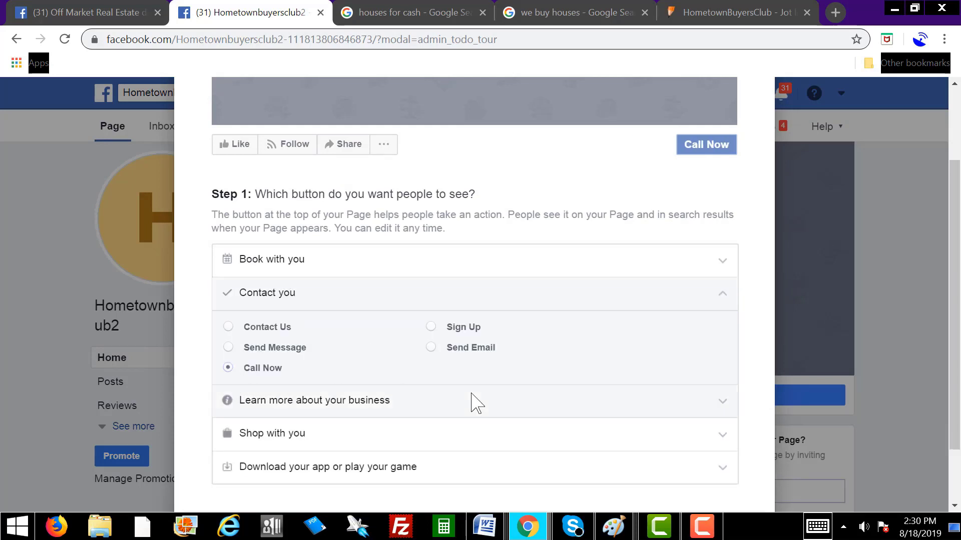
pyautogui.scroll(-1, 475, 403)
pyautogui.click(736, 465)
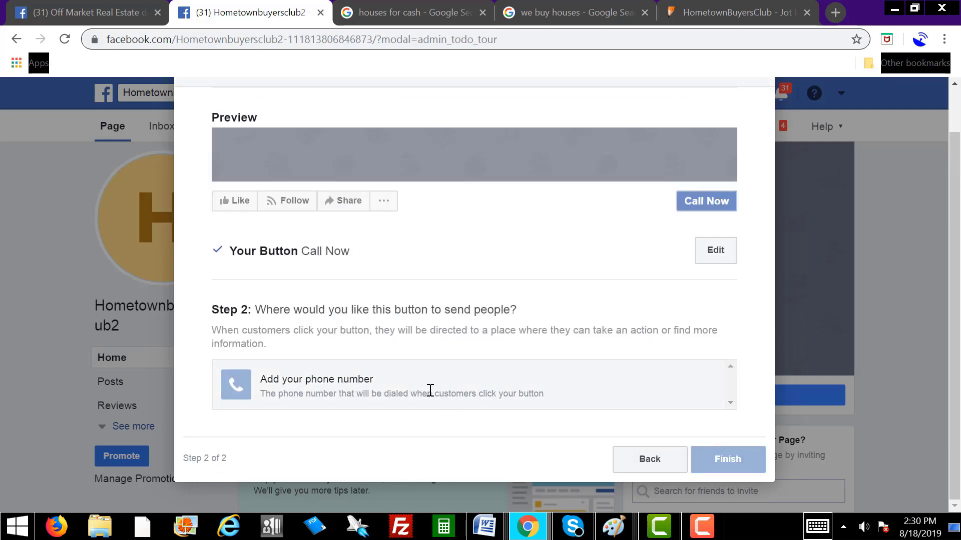
# Step: Begin entering the business phone number the Call Now button should dial
pyautogui.click(390, 387)
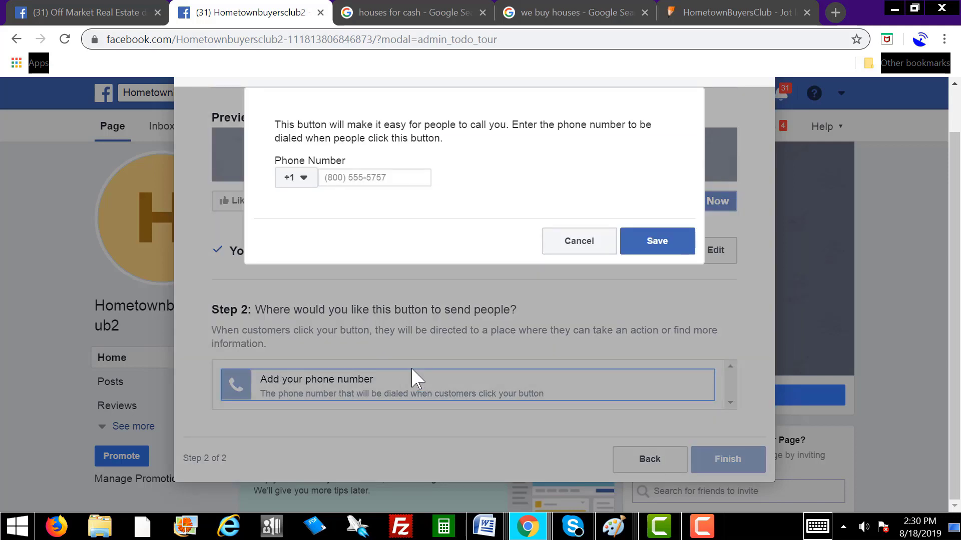
pyautogui.click(365, 179)
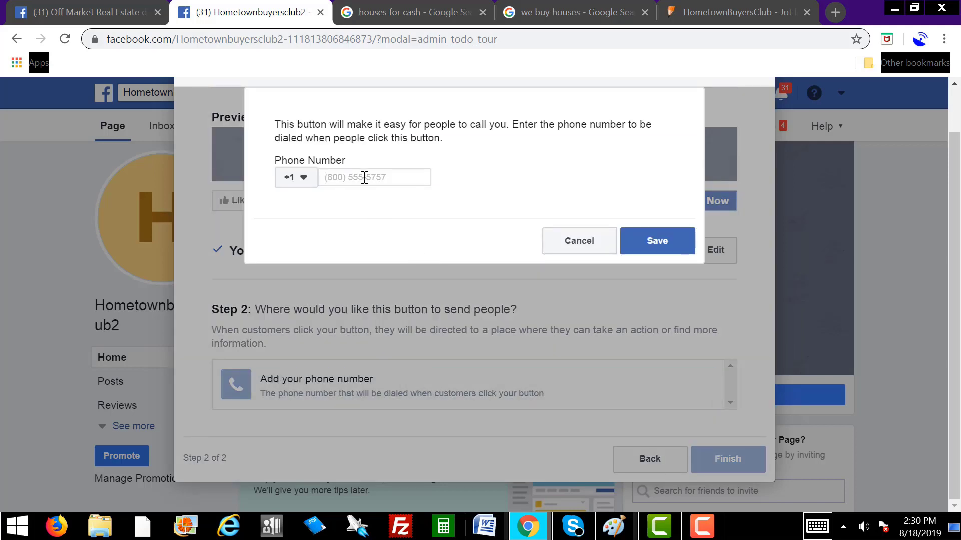
pyautogui.write('1')
pyautogui.press('BackSpace')
pyautogui.write('9')
pyautogui.press('BackSpace')
pyautogui.press('BackSpace')
pyautogui.press('BackSpace')
pyautogui.write('8')
# Step: Switch to the Jotform tab and scroll down the cash-offer form looking for the phone number
pyautogui.click(710, 13)
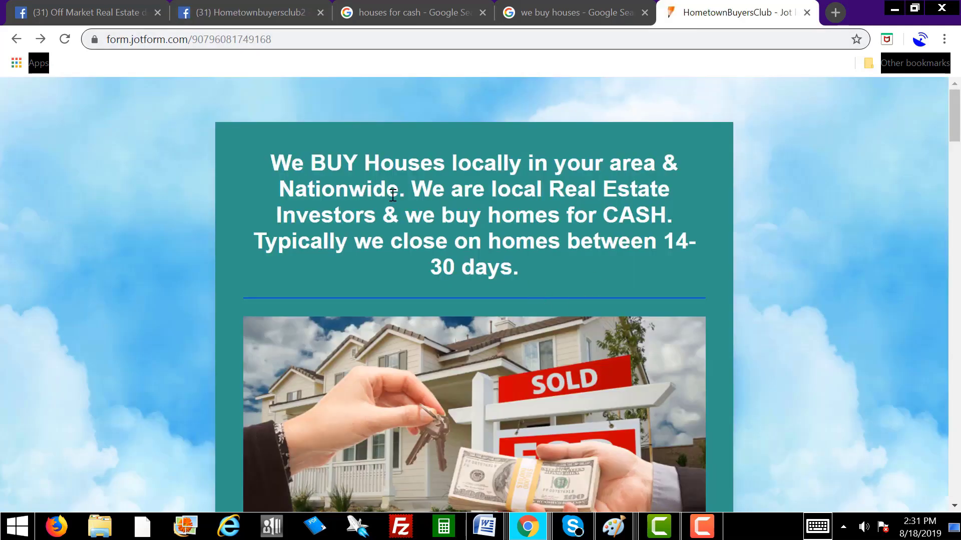
pyautogui.scroll(-10, 661, 351)
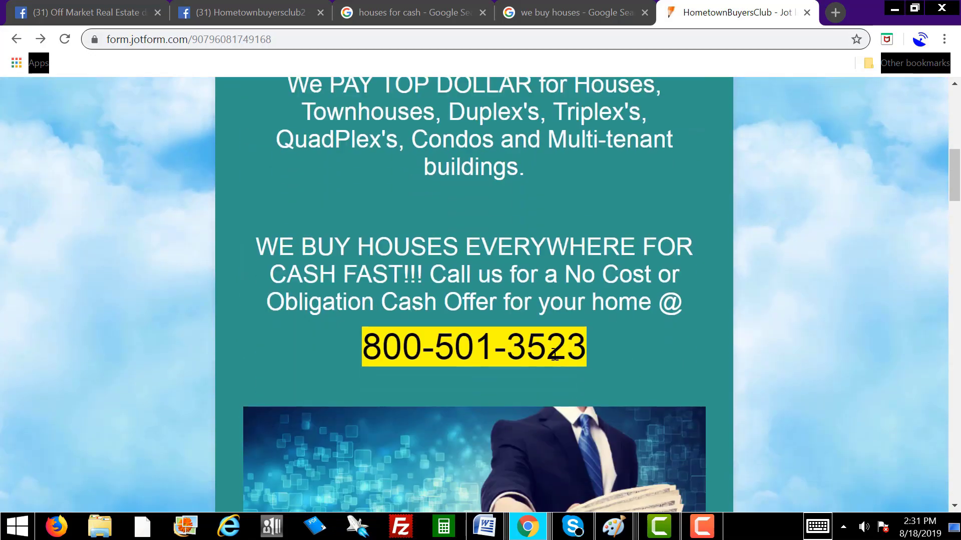
pyautogui.scroll(-10, 628, 357)
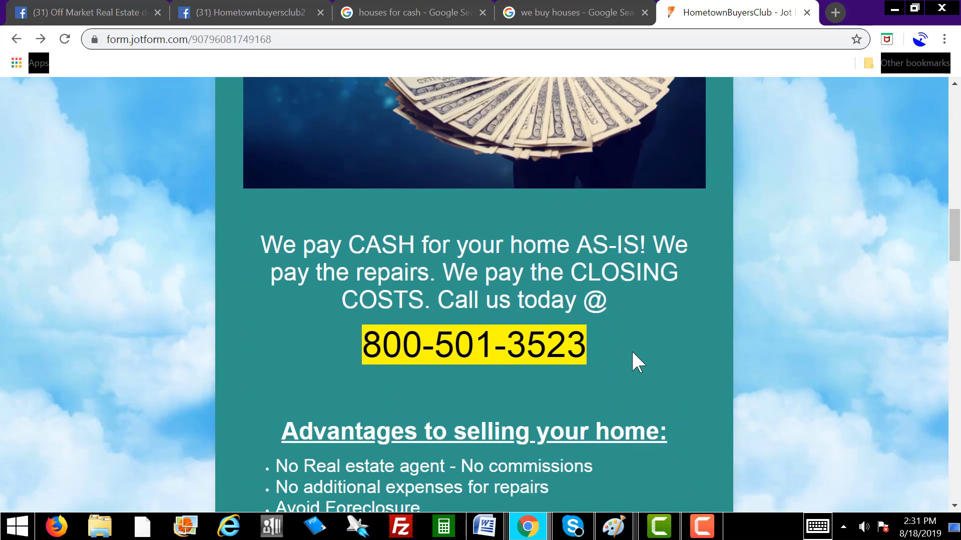
pyautogui.scroll(-5, 634, 353)
pyautogui.scroll(-3, 634, 353)
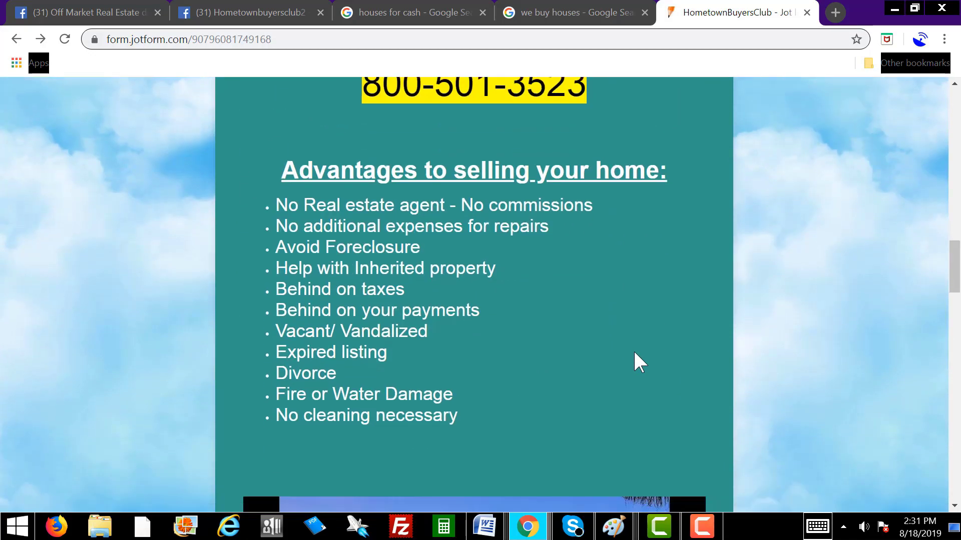
pyautogui.scroll(-9, 634, 352)
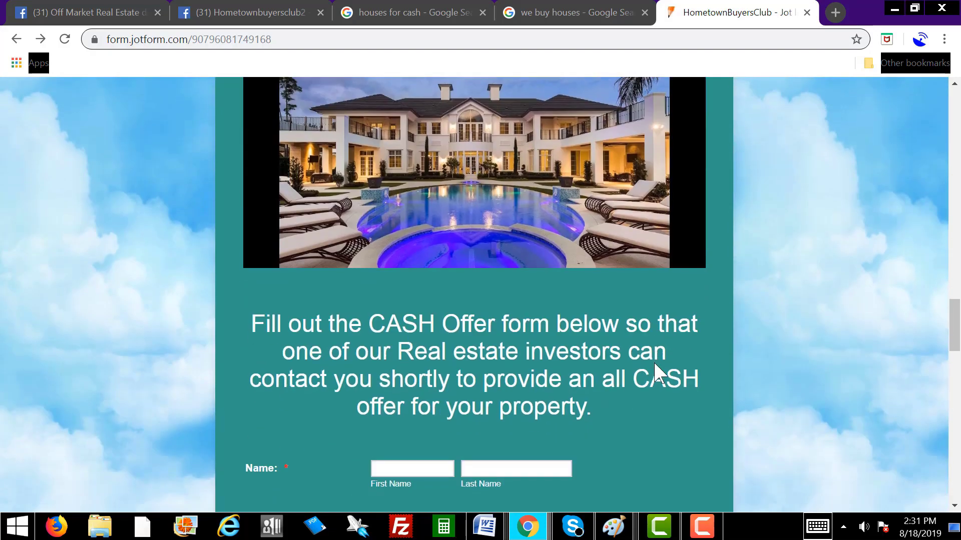
pyautogui.scroll(-10, 655, 363)
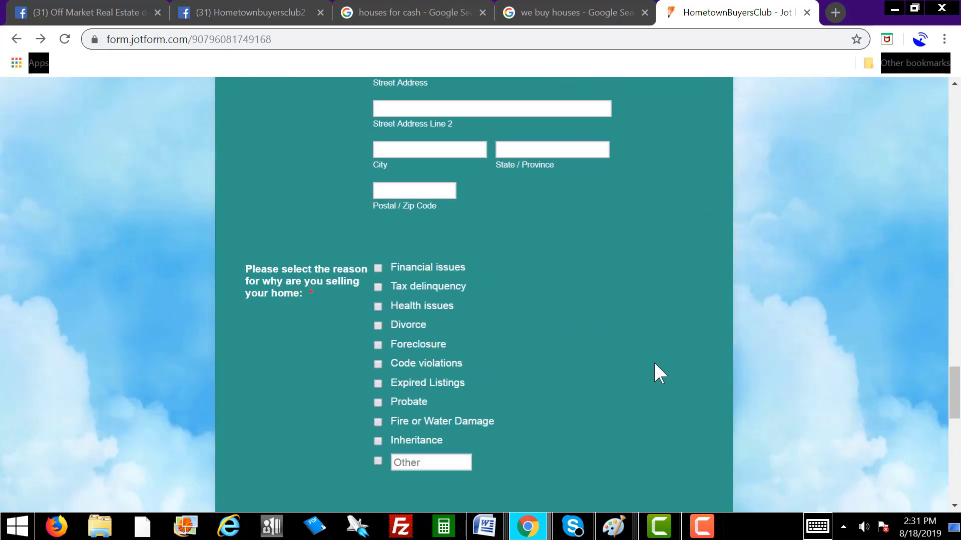
pyautogui.scroll(-7, 655, 367)
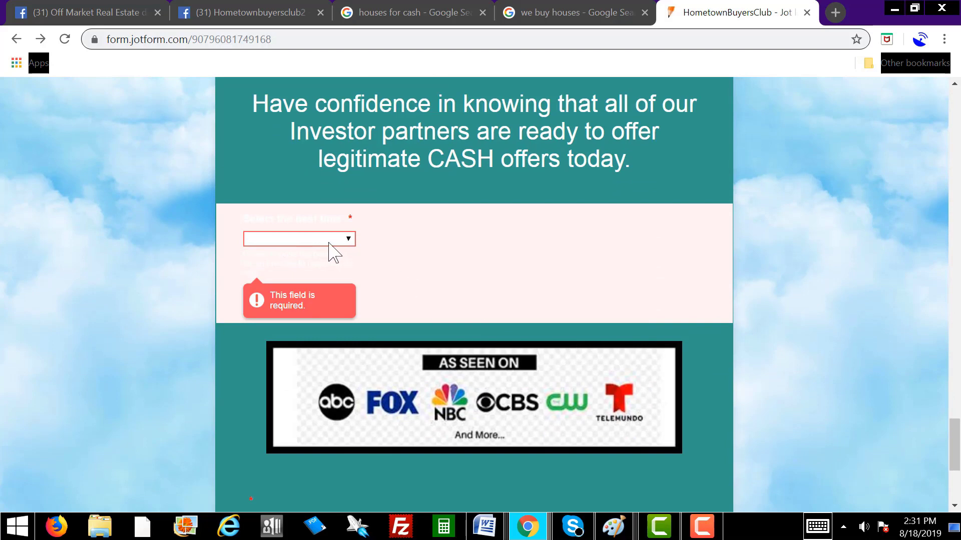
# Step: Glance at the best-time choices without picking, then scroll back to the form's top
pyautogui.click(330, 239)
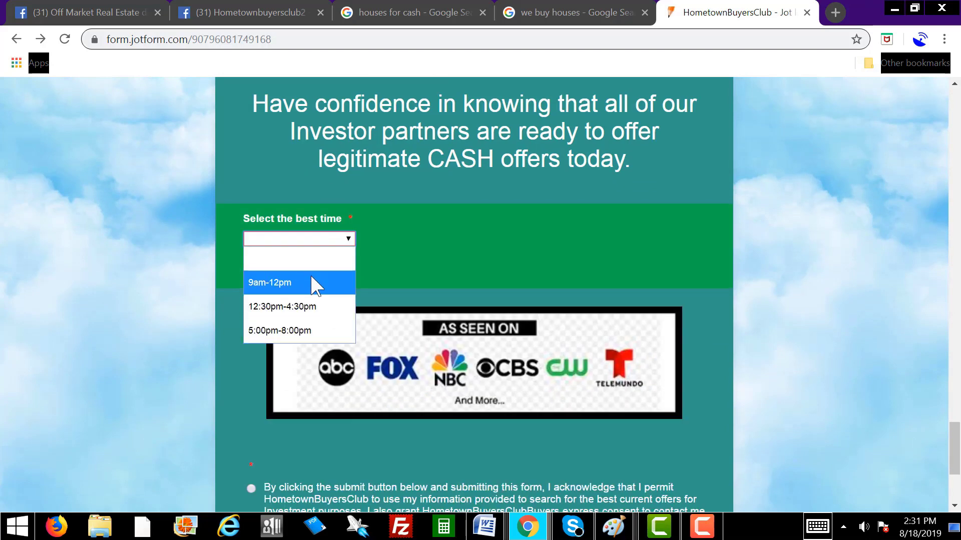
pyautogui.click(627, 261)
pyautogui.scroll(-5, 729, 307)
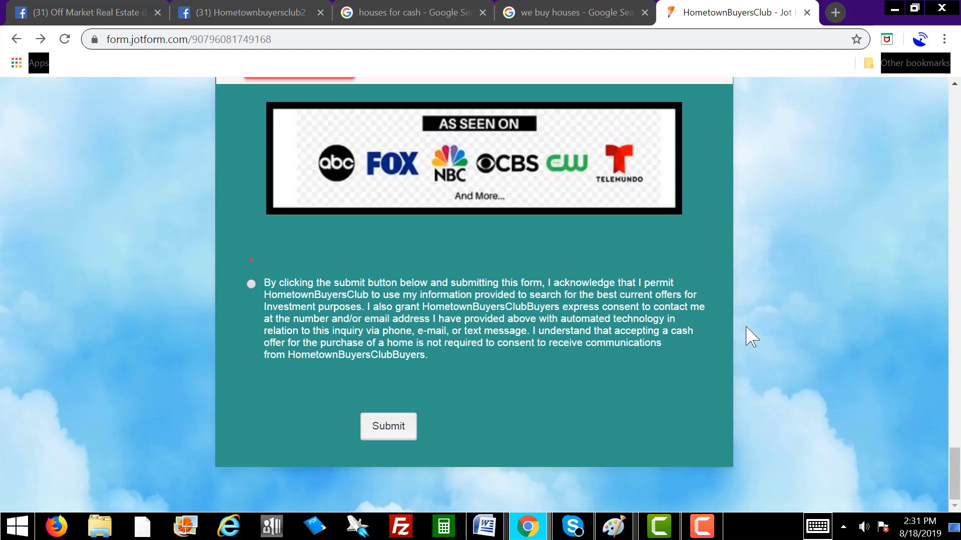
pyautogui.scroll(7, 746, 327)
pyautogui.scroll(20, 748, 336)
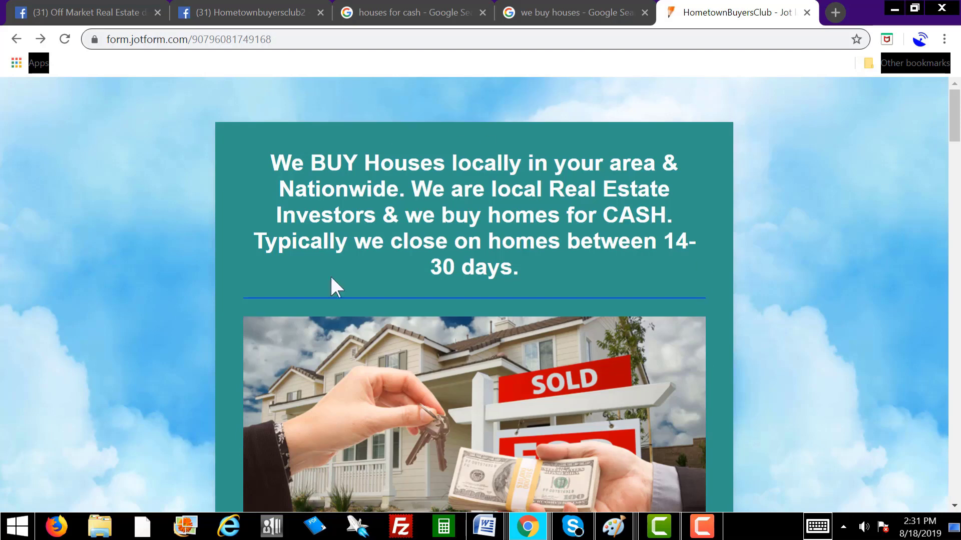
pyautogui.scroll(-5, 713, 310)
pyautogui.scroll(5, 712, 310)
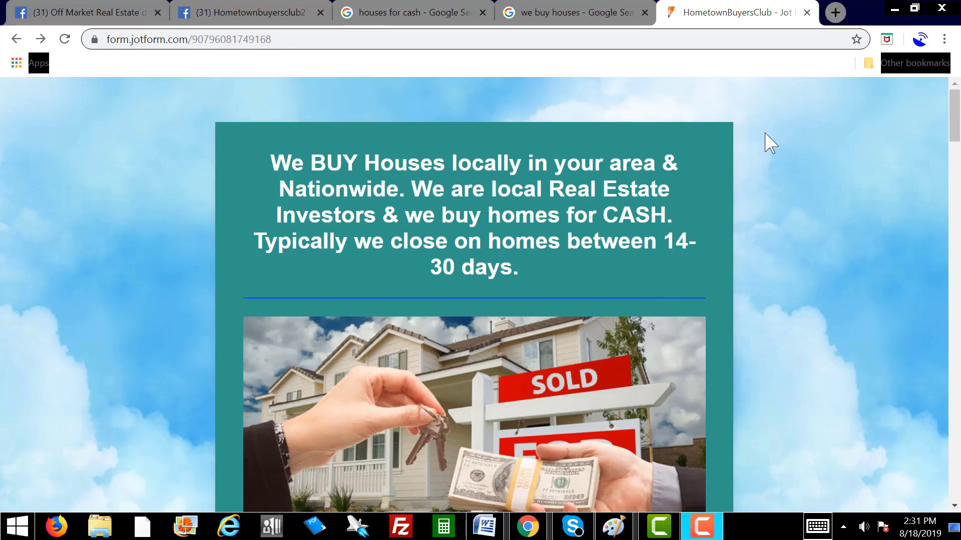
# Step: Back on Facebook, save the phone number and finish adding the Call Now button
pyautogui.click(263, 19)
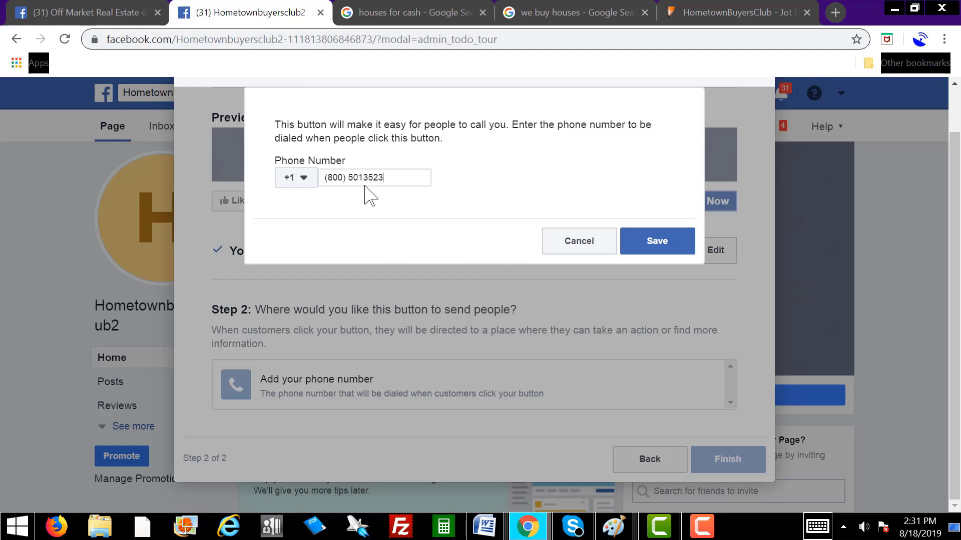
pyautogui.click(654, 242)
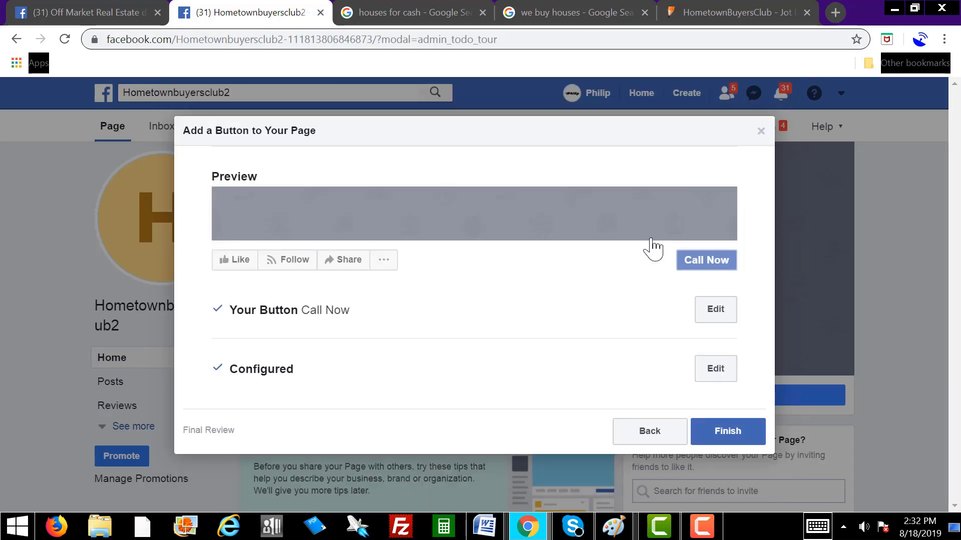
pyautogui.click(724, 429)
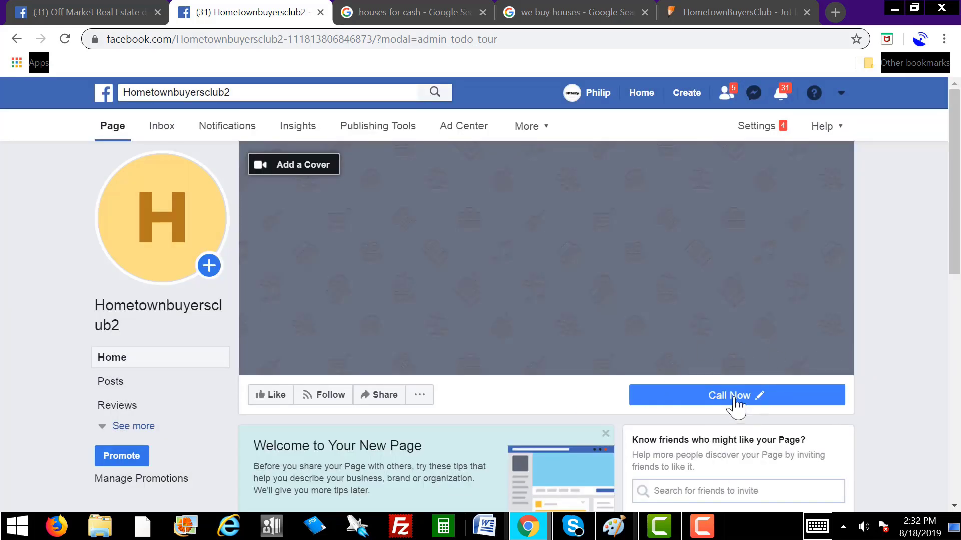
pyautogui.moveTo(757, 407)
pyautogui.scroll(-10, 843, 258)
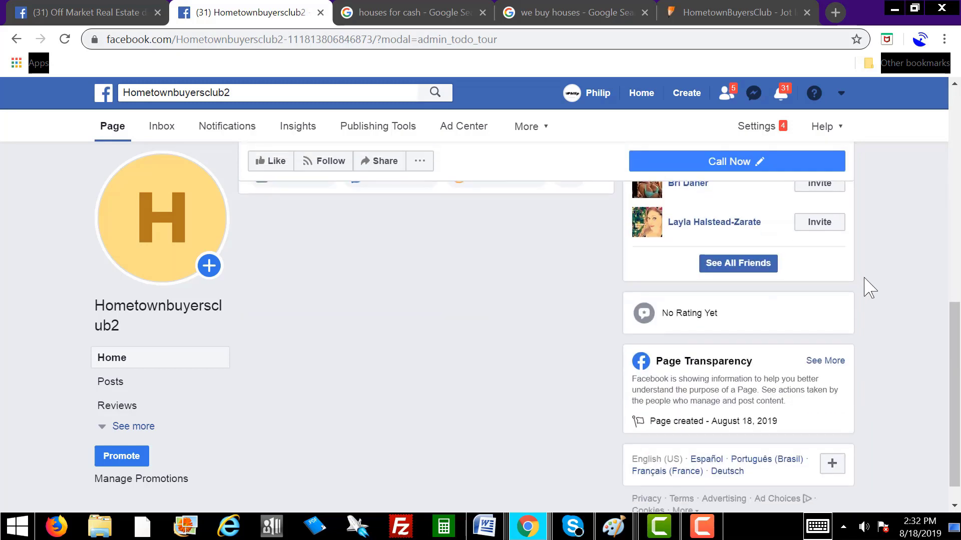
pyautogui.scroll(10, 868, 285)
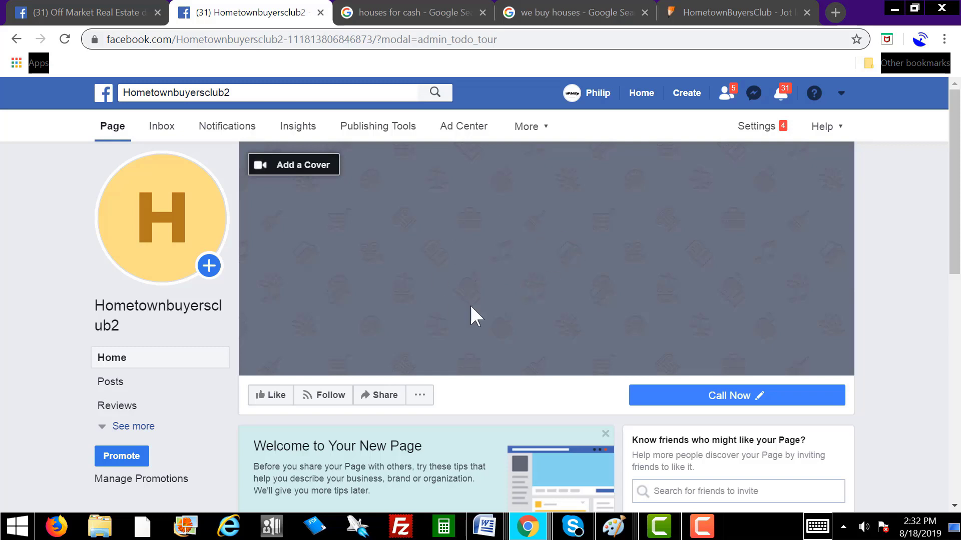
# Step: Try adding a cover from existing photos, then from FB cover.pdf, which fails to load
pyautogui.click(313, 167)
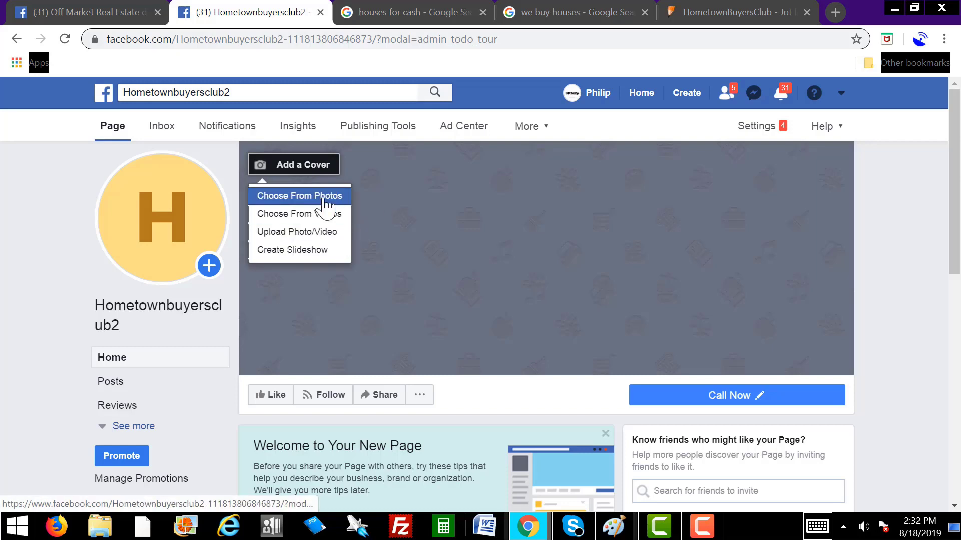
pyautogui.click(311, 200)
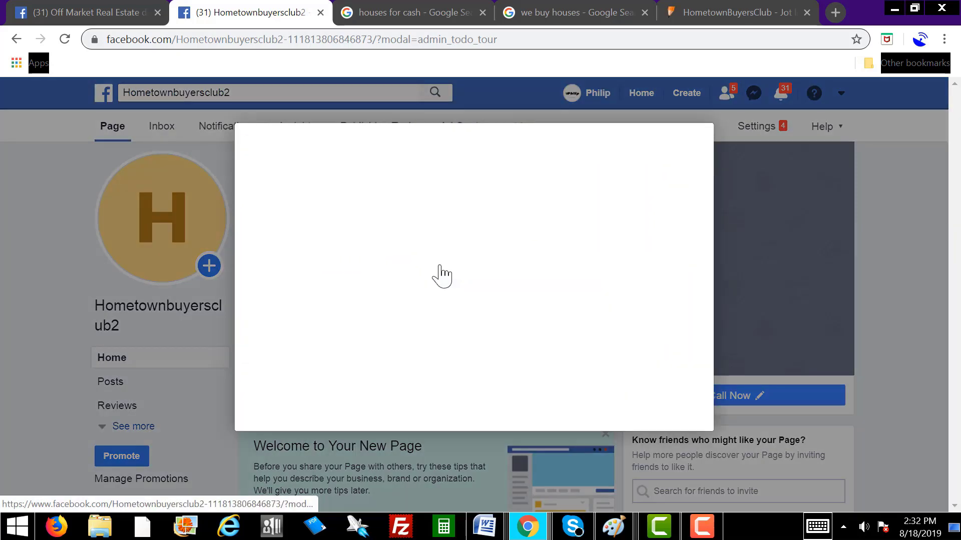
pyautogui.click(710, 454)
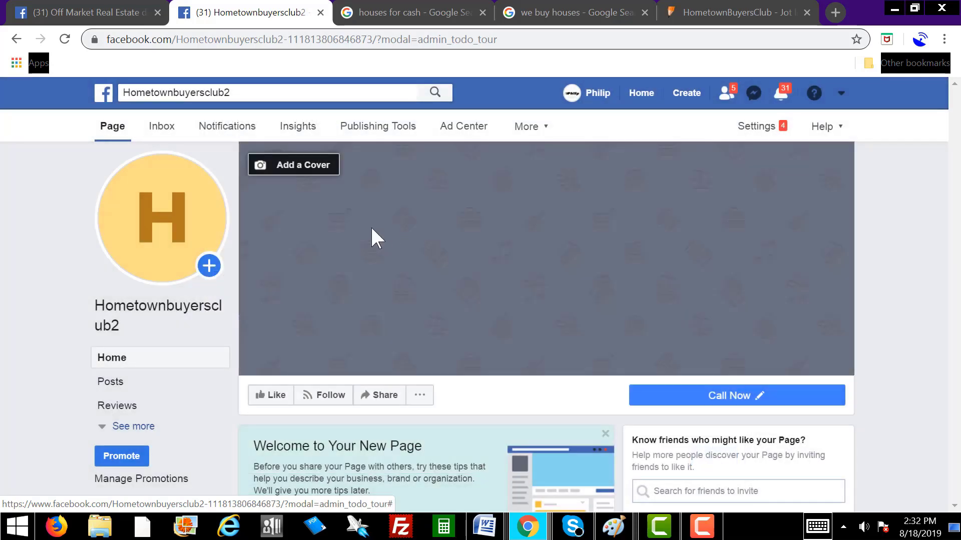
pyautogui.click(312, 168)
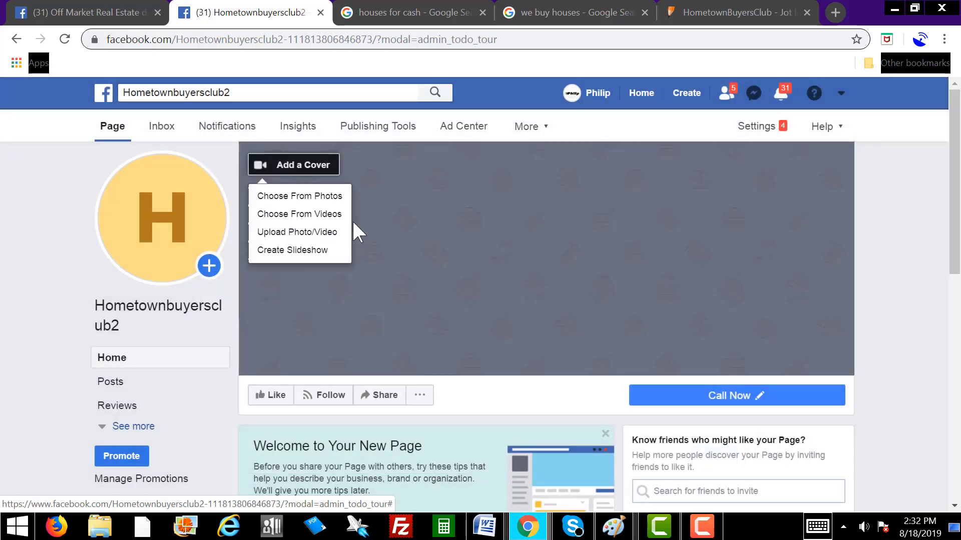
pyautogui.click(315, 233)
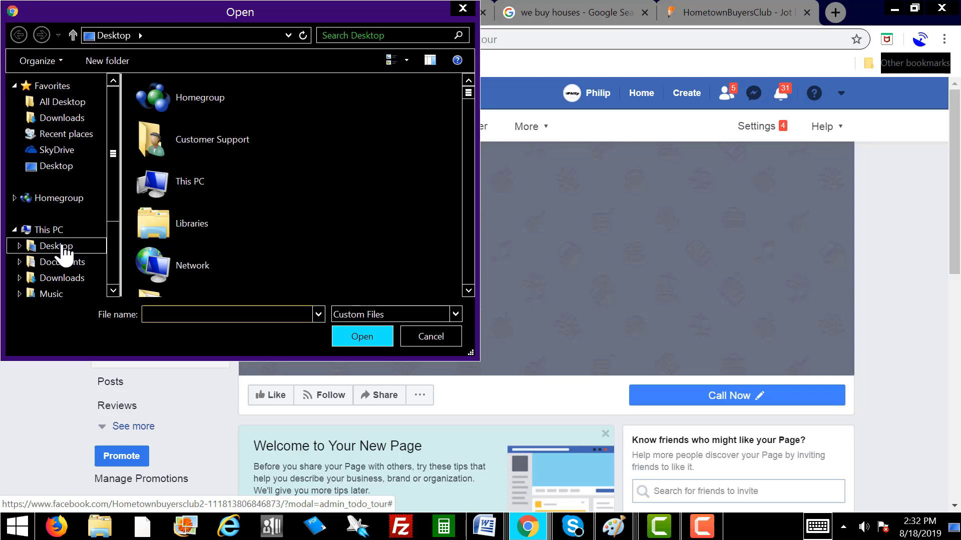
pyautogui.click(64, 248)
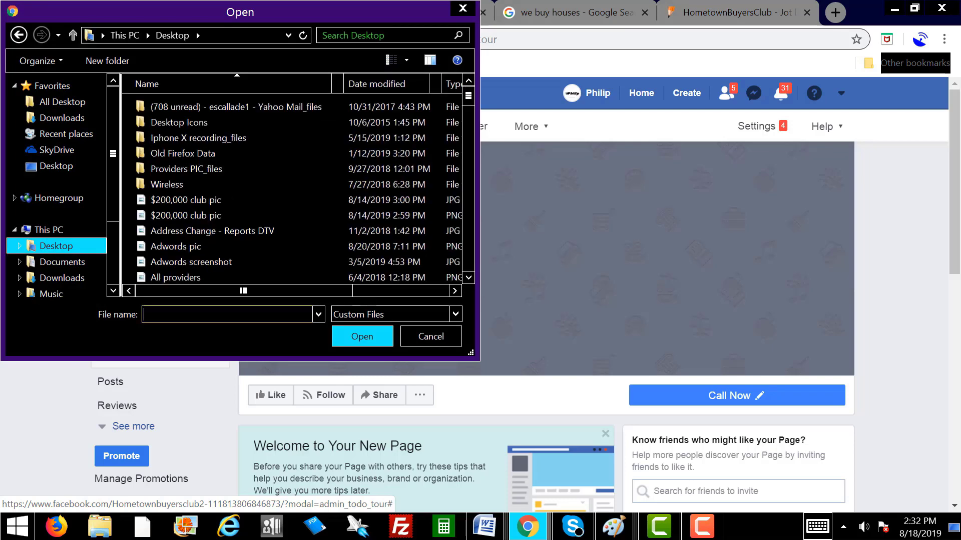
pyautogui.write('FB')
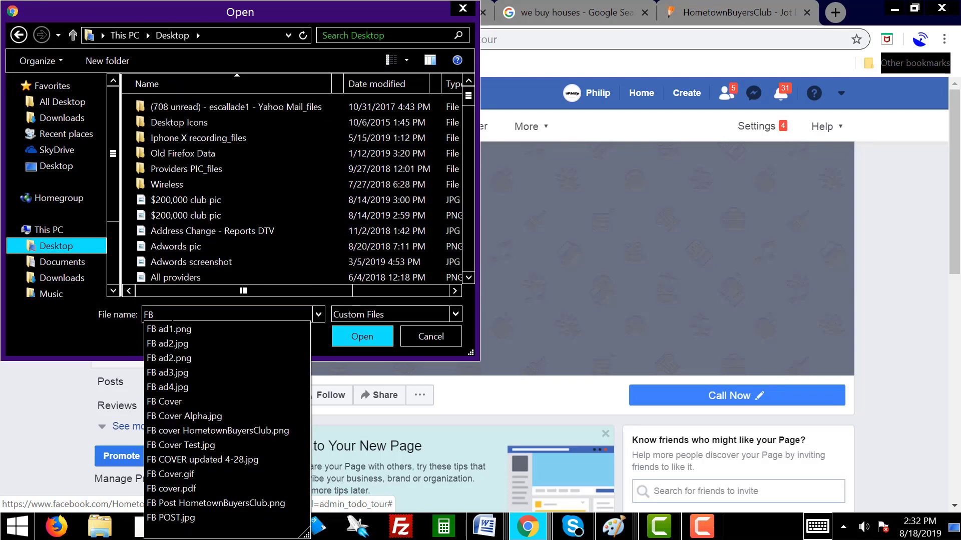
pyautogui.click(208, 488)
pyautogui.click(362, 337)
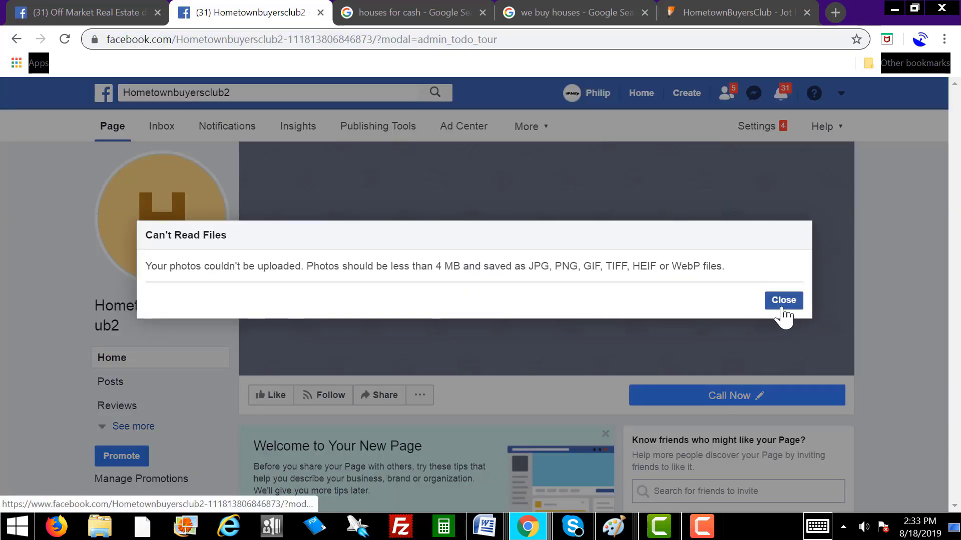
pyautogui.click(784, 302)
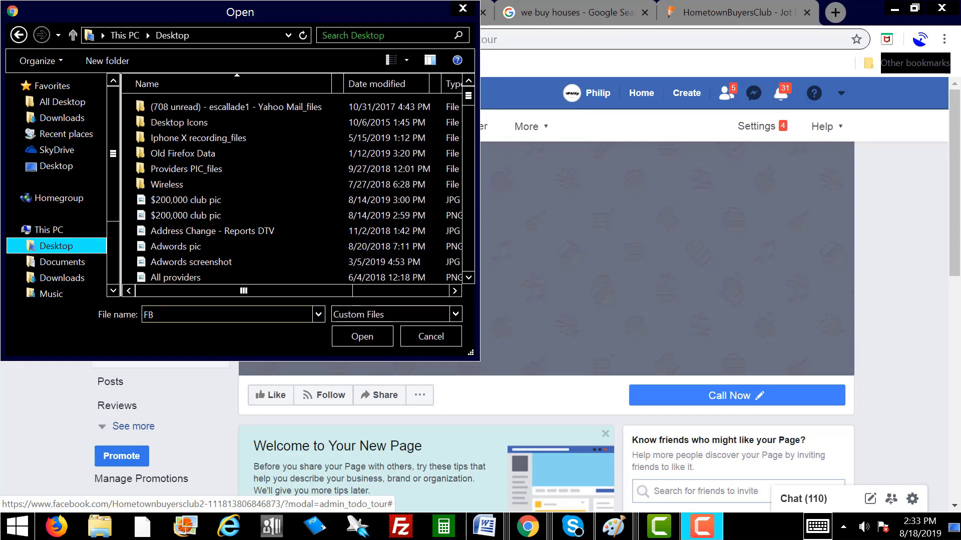
# Step: Upload FB Cover Test.jpg from the Desktop as the cover photo and save it
pyautogui.click(220, 315)
pyautogui.write('co')
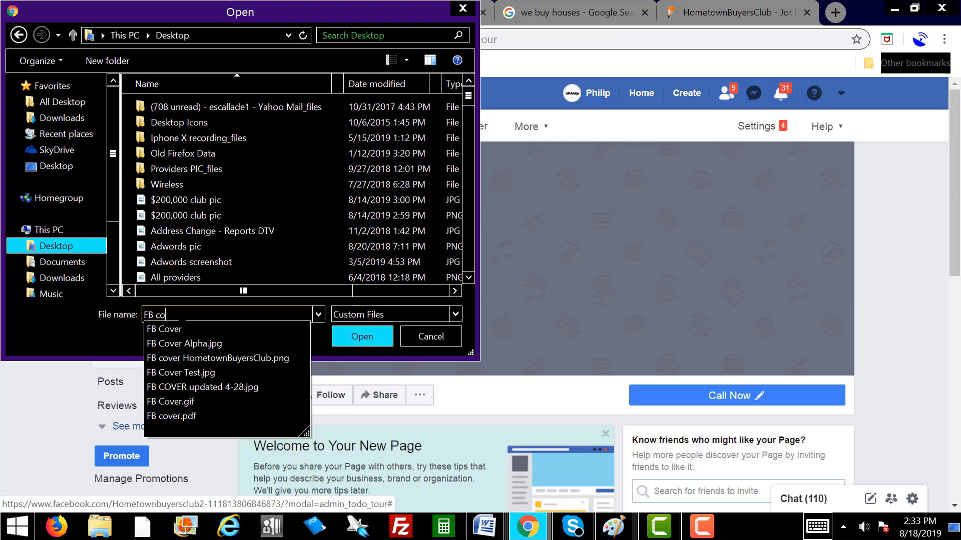
pyautogui.click(202, 371)
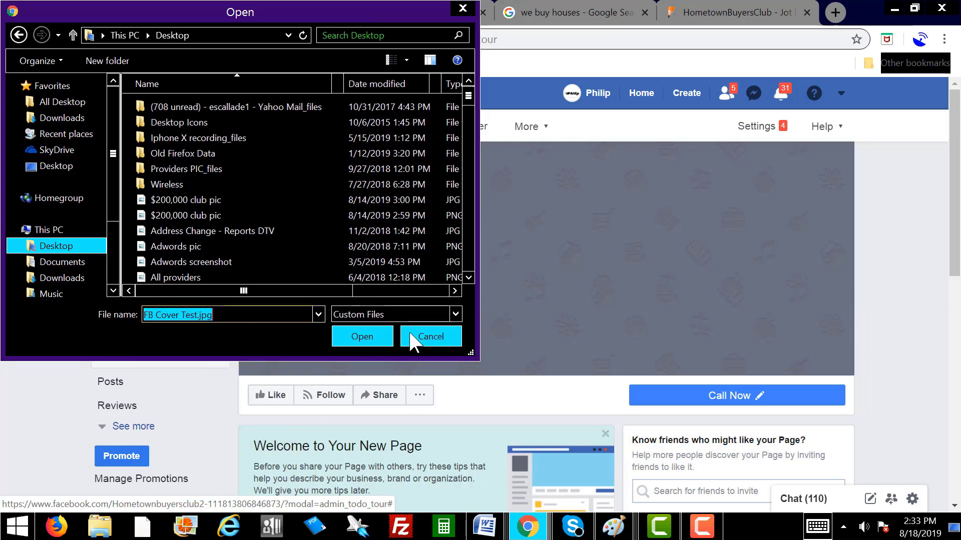
pyautogui.click(364, 335)
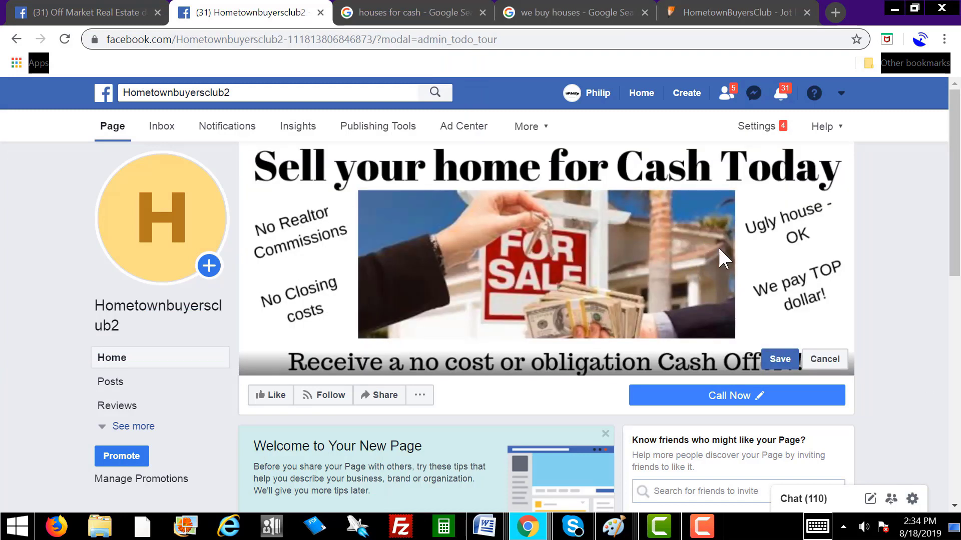
pyautogui.click(779, 359)
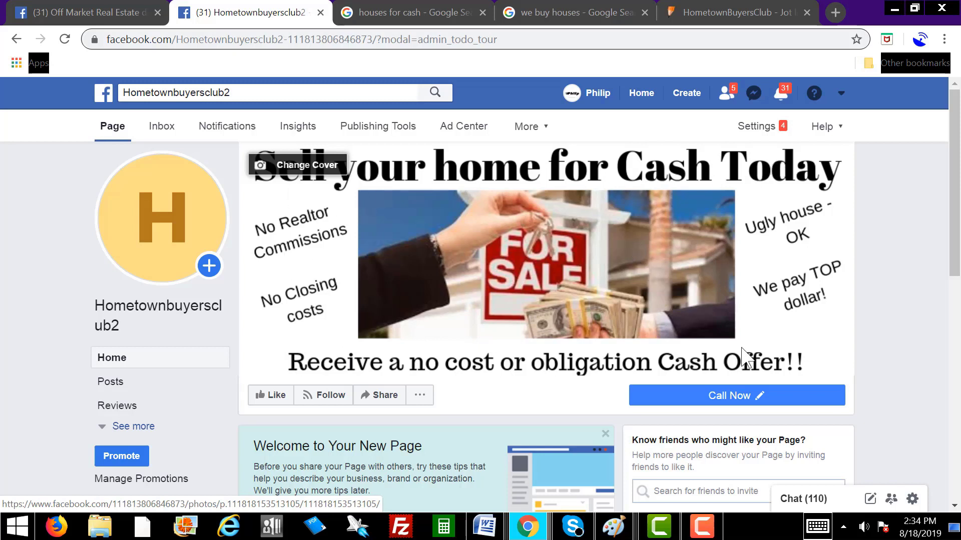
pyautogui.click(411, 14)
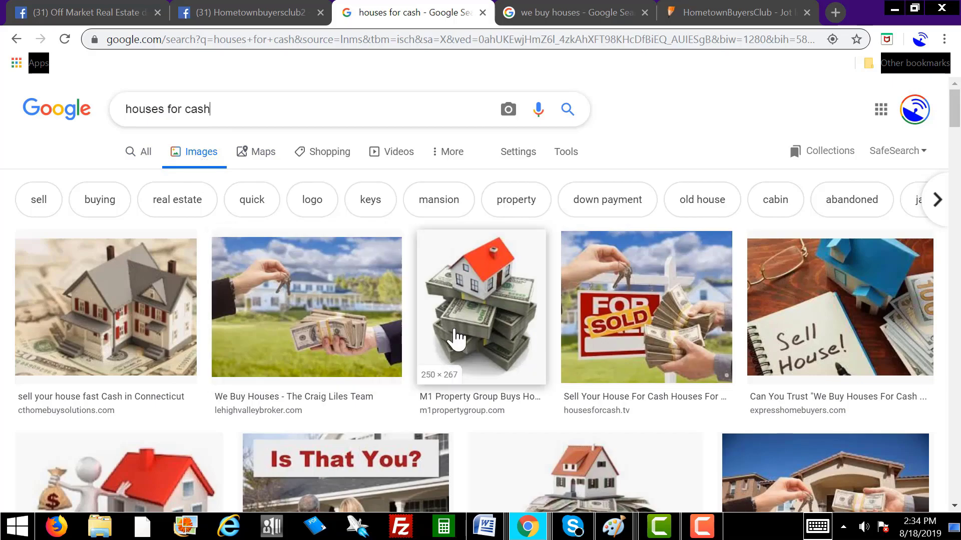
pyautogui.scroll(-4, 456, 338)
pyautogui.scroll(-10, 456, 337)
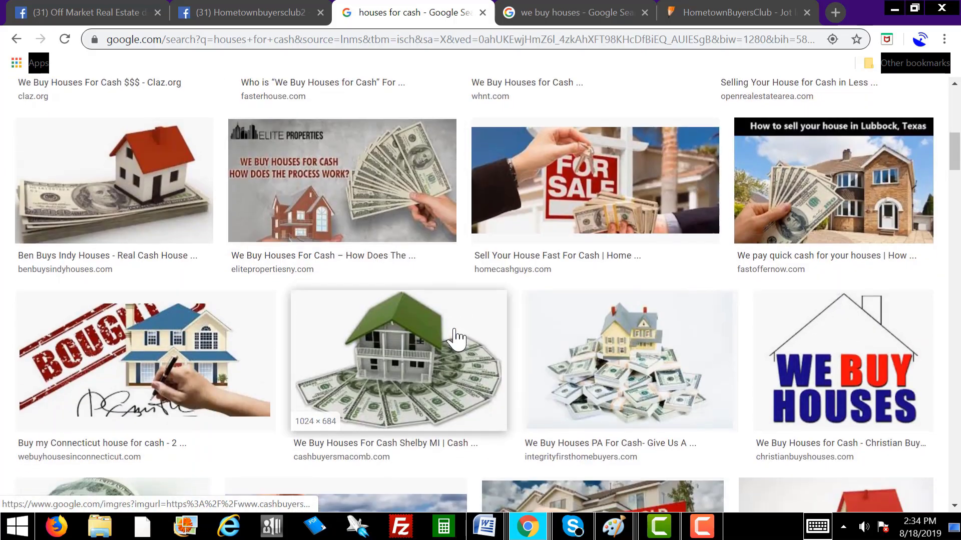
pyautogui.scroll(-3, 456, 337)
pyautogui.scroll(18, 454, 336)
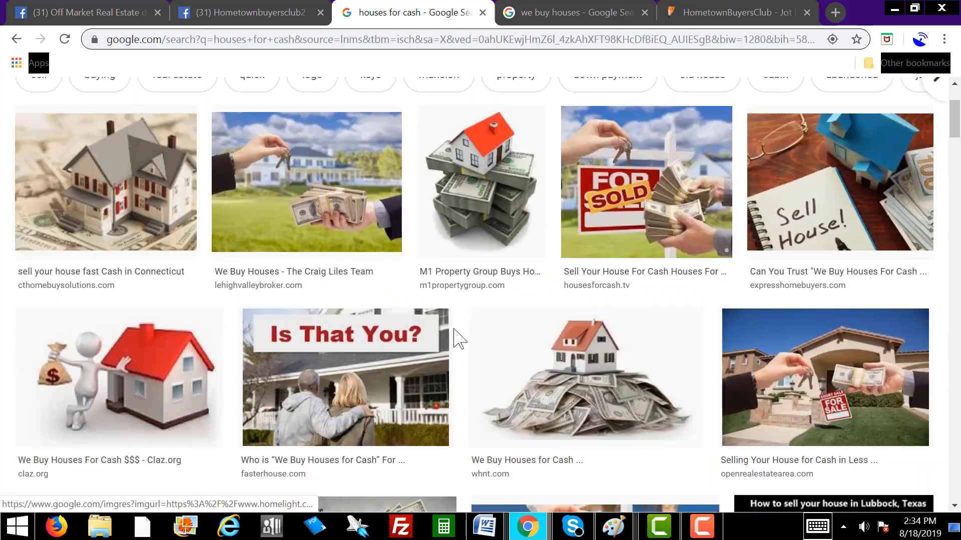
pyautogui.click(565, 14)
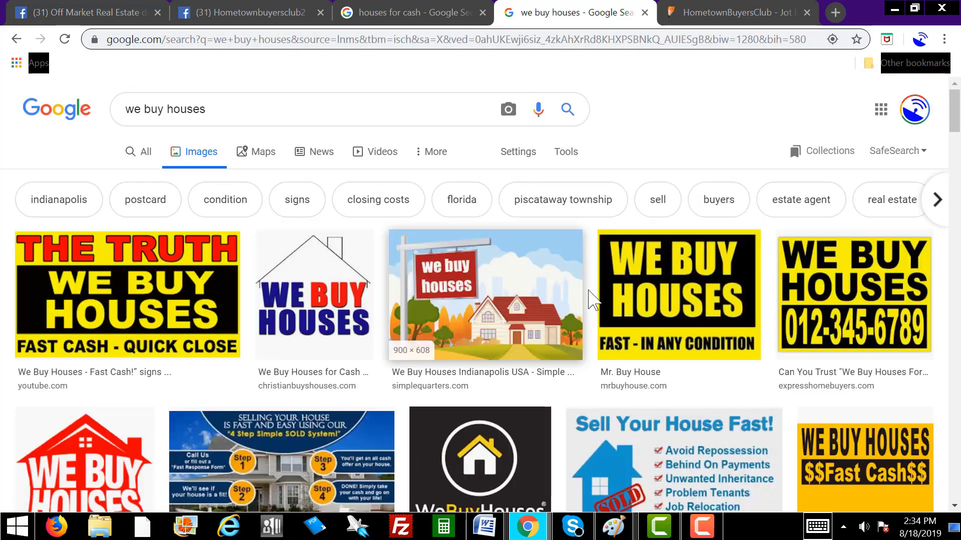
pyautogui.scroll(-6, 597, 342)
pyautogui.scroll(-13, 595, 343)
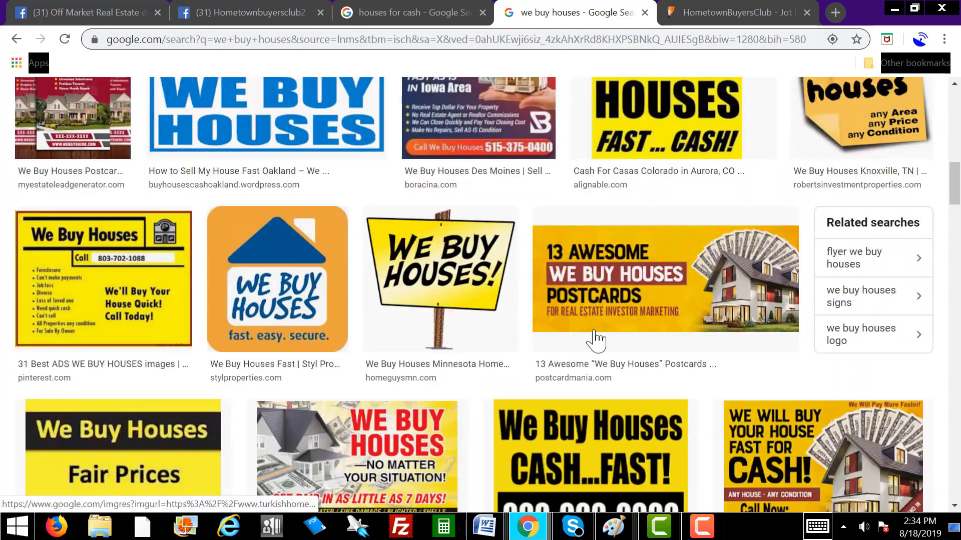
pyautogui.scroll(20, 592, 332)
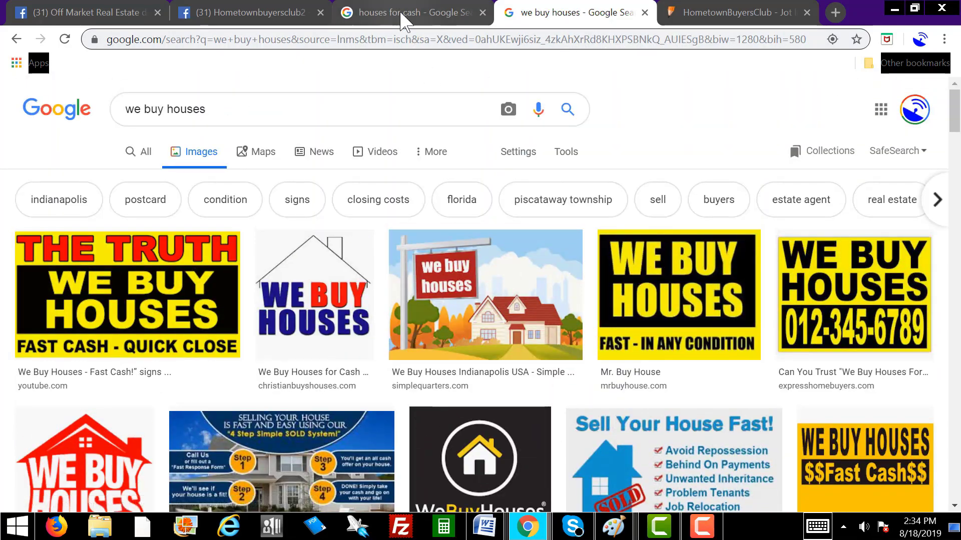
pyautogui.click(403, 15)
pyautogui.click(256, 15)
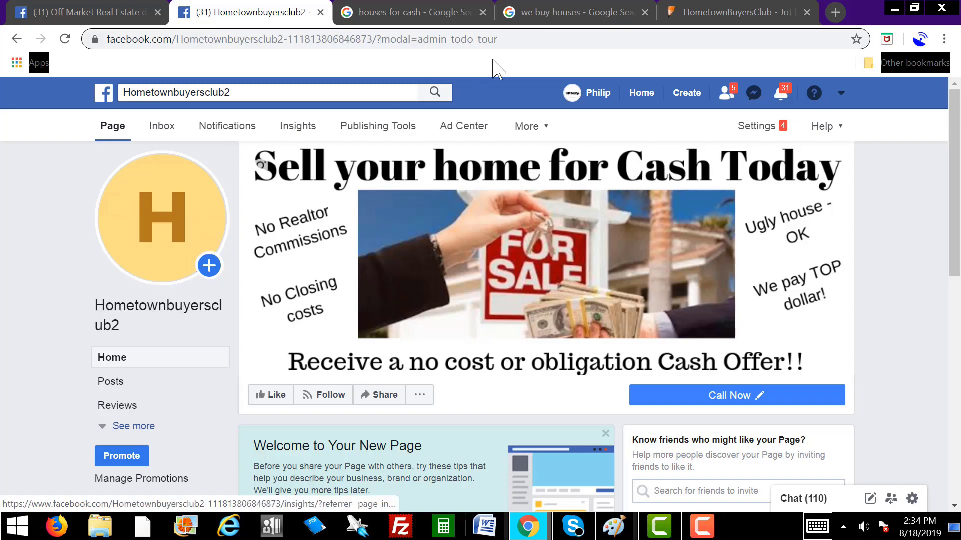
# Step: Switch to the first tab and scroll to the top of the original HometownBuyersClub page
pyautogui.click(84, 22)
pyautogui.scroll(15, 150, 251)
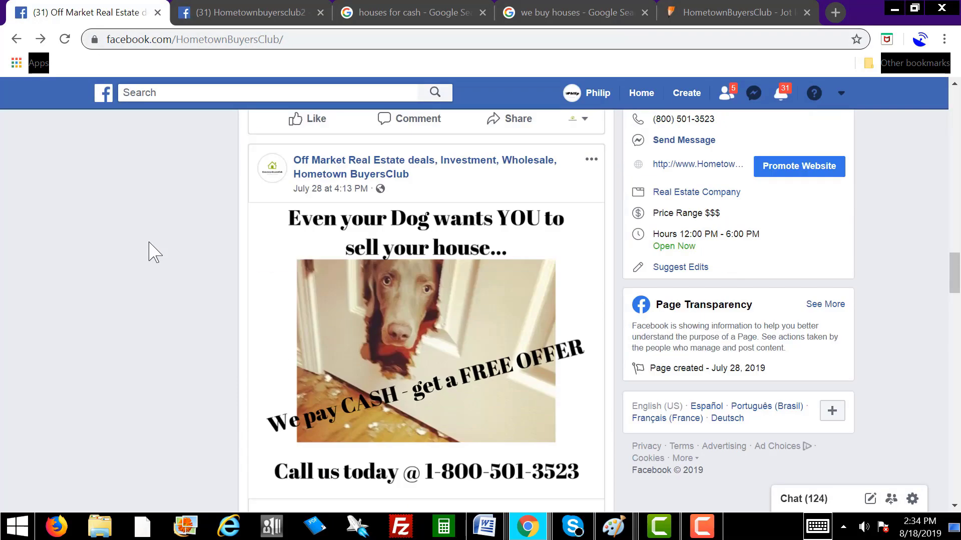
pyautogui.scroll(3, 150, 248)
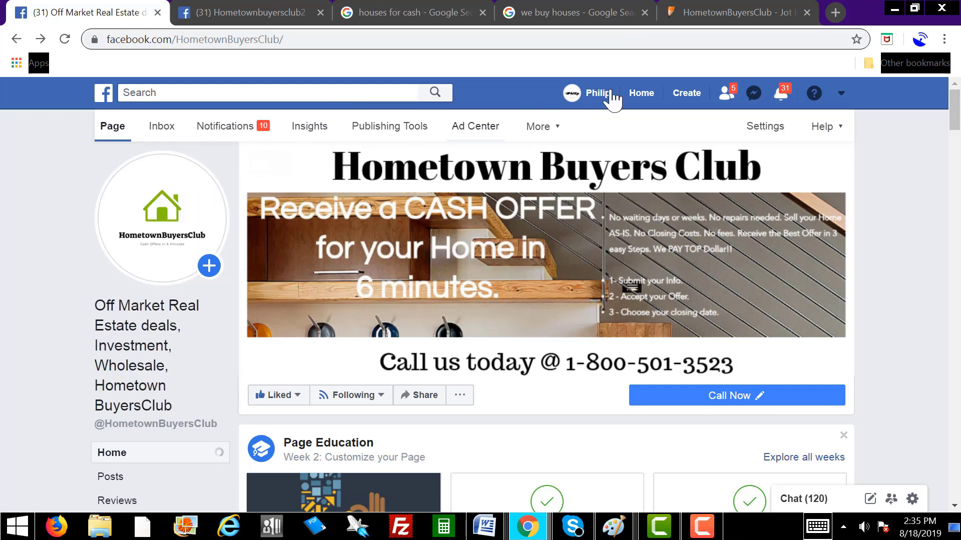
# Step: Save the blue-and-red WE BUY HOUSES house-outline image as 'We buy Houses pic.jpg'
pyautogui.click(560, 9)
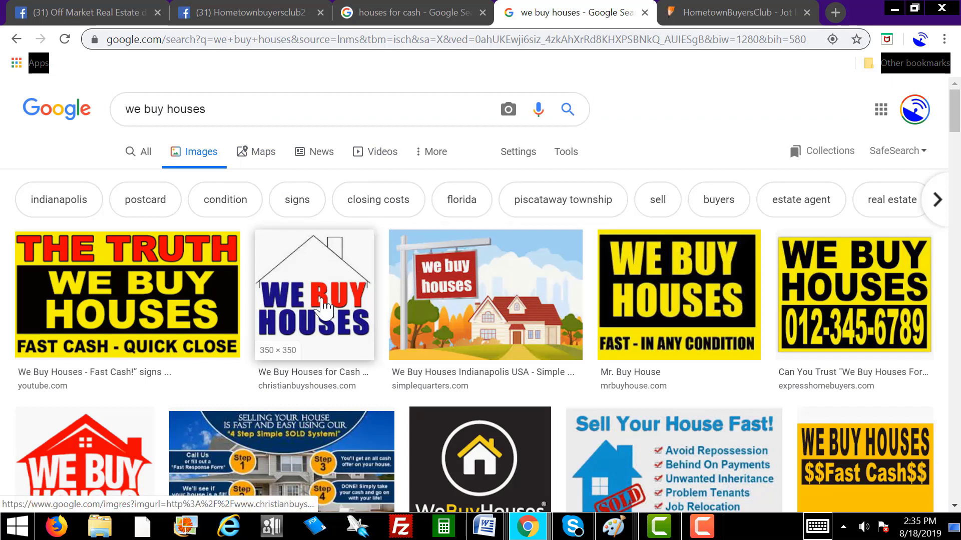
pyautogui.click(324, 309)
pyautogui.rightClick(321, 270)
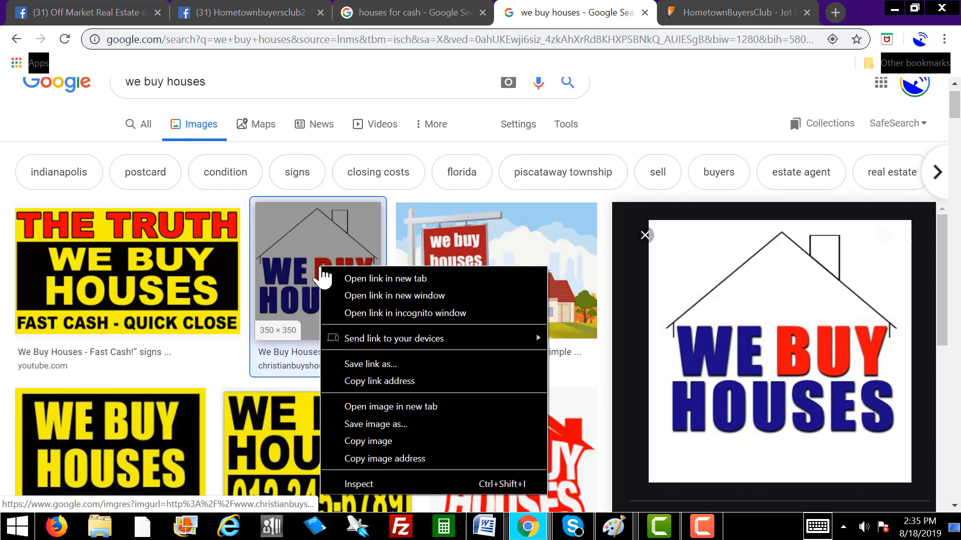
pyautogui.click(386, 424)
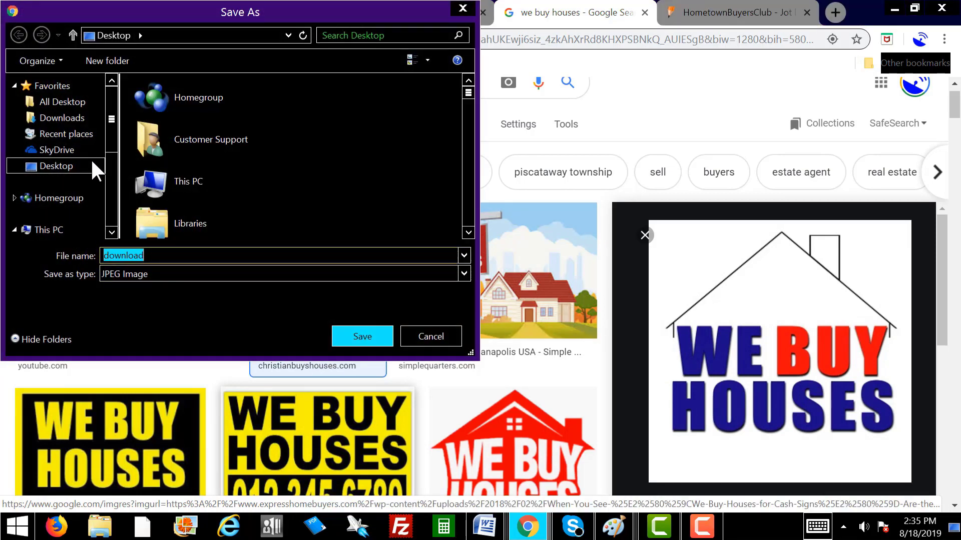
pyautogui.scroll(-1, 111, 123)
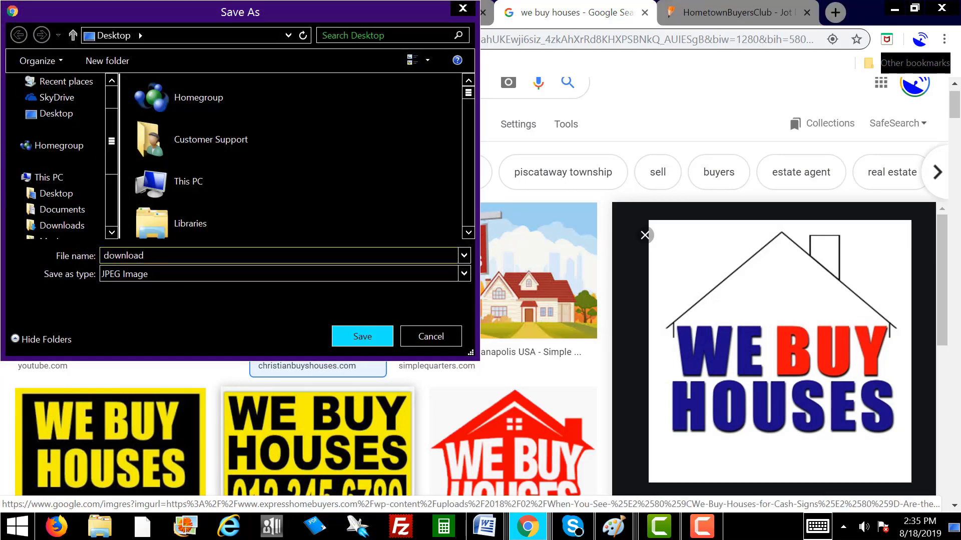
pyautogui.press('BackSpace')
pyautogui.press('BackSpace')
pyautogui.press('BackSpace')
pyautogui.write('We bu')
pyautogui.click(362, 334)
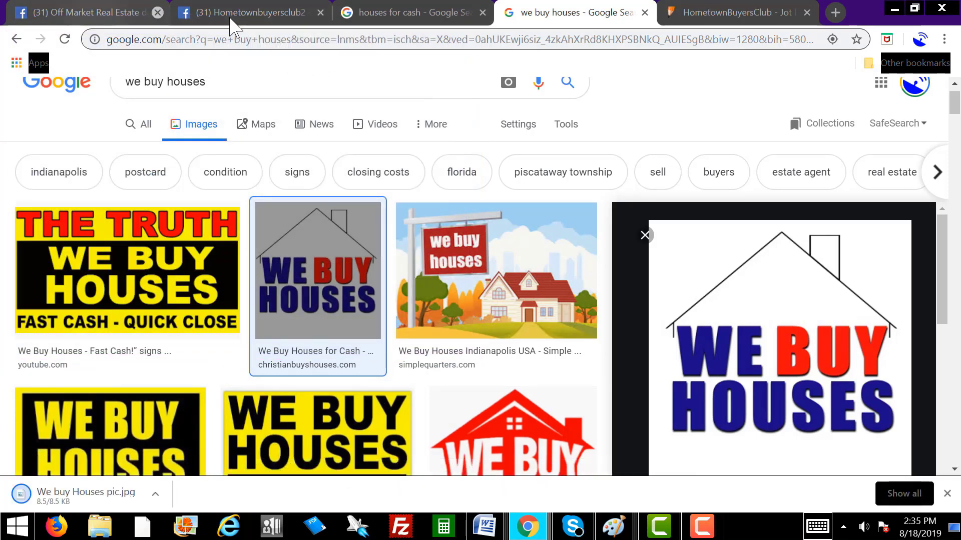
# Step: Upload 'We buy Houses pic.jpg' from Desktop as Hometownbuyersclub2's profile picture, then switch to HometownBuyersClub
pyautogui.click(420, 44)
pyautogui.click(304, 14)
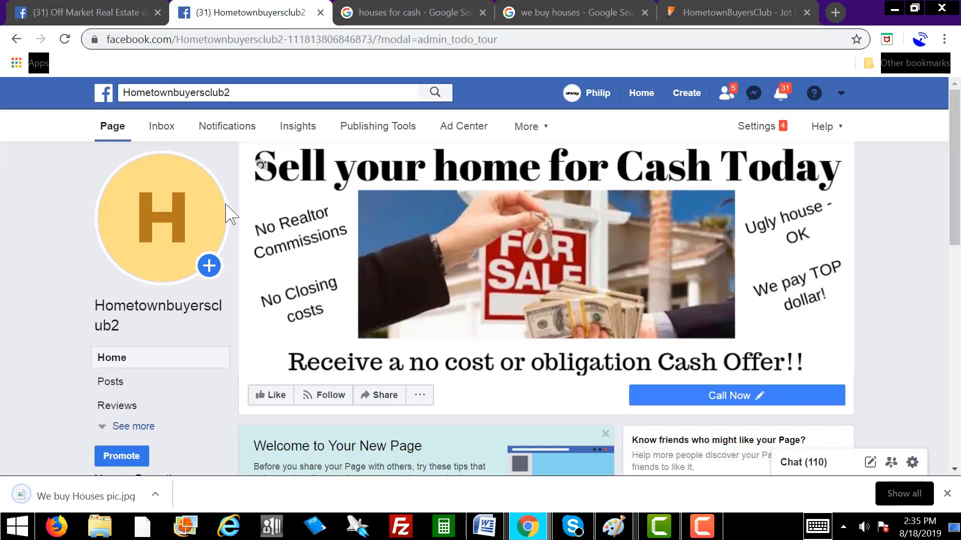
pyautogui.click(163, 254)
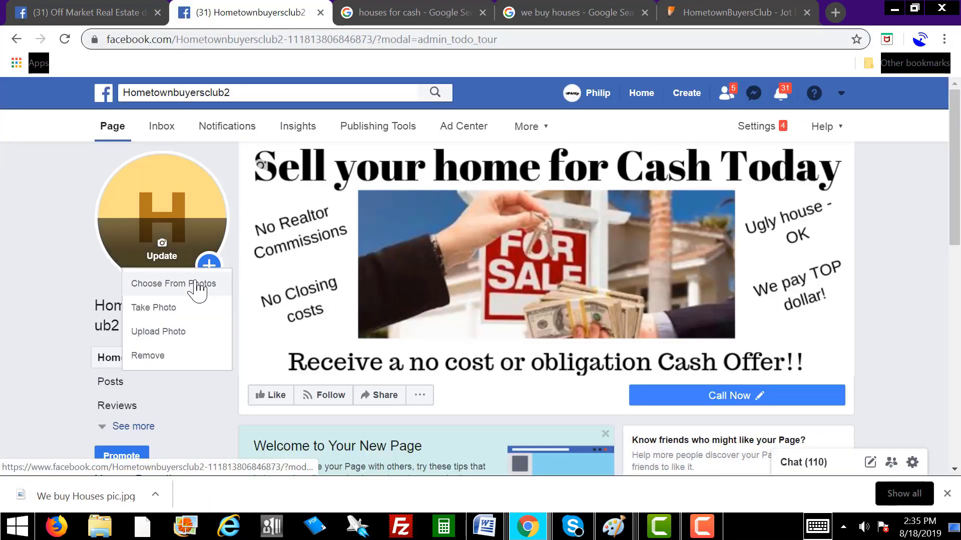
pyautogui.click(168, 332)
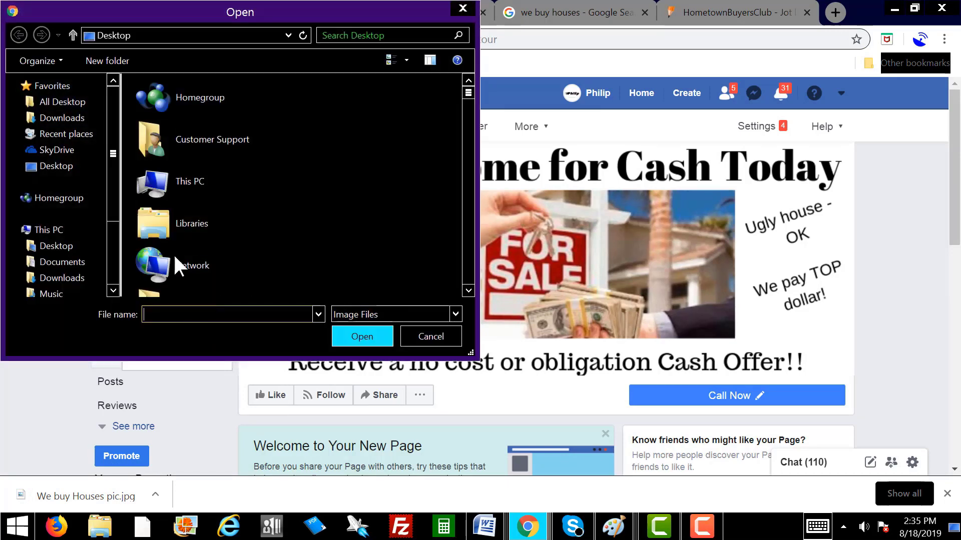
pyautogui.click(57, 246)
pyautogui.write('we')
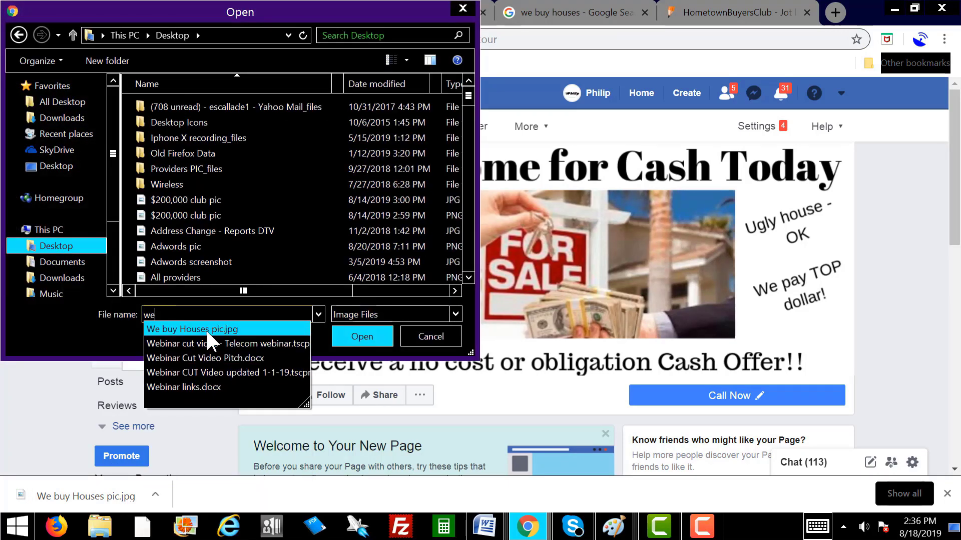
pyautogui.click(206, 328)
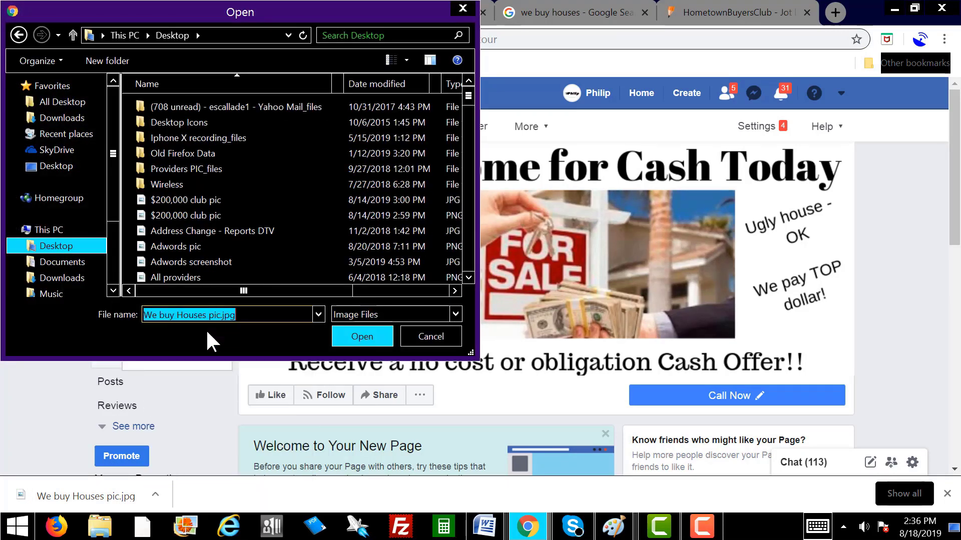
pyautogui.click(364, 334)
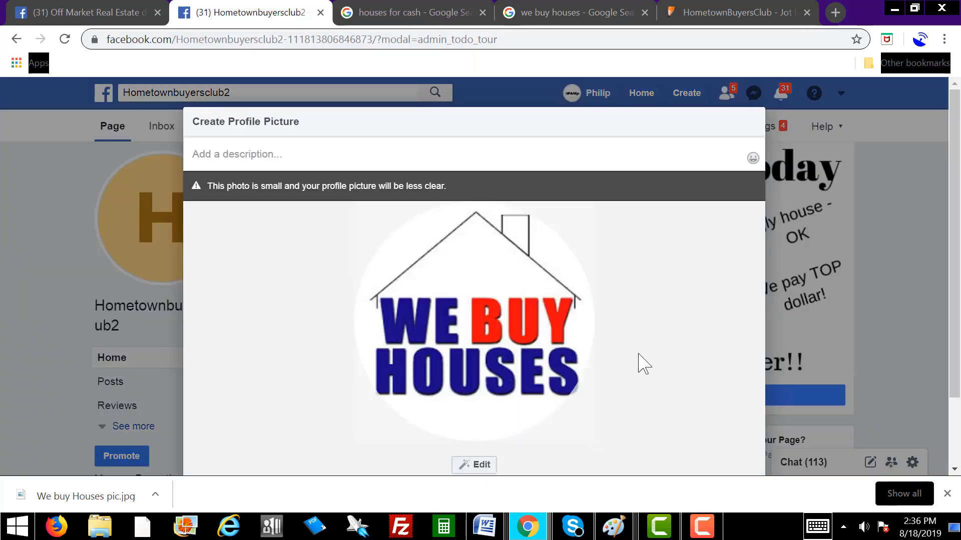
pyautogui.scroll(-2, 645, 363)
pyautogui.click(737, 431)
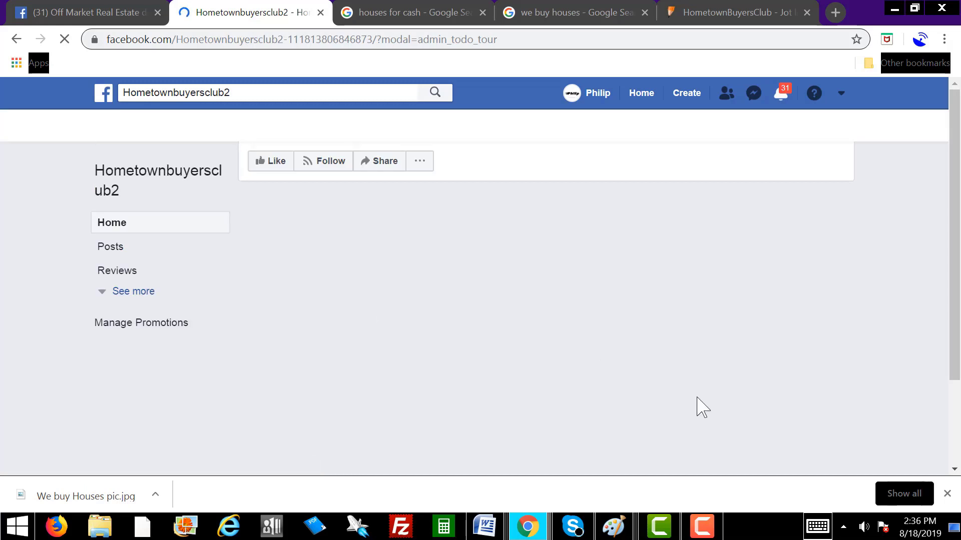
pyautogui.click(945, 494)
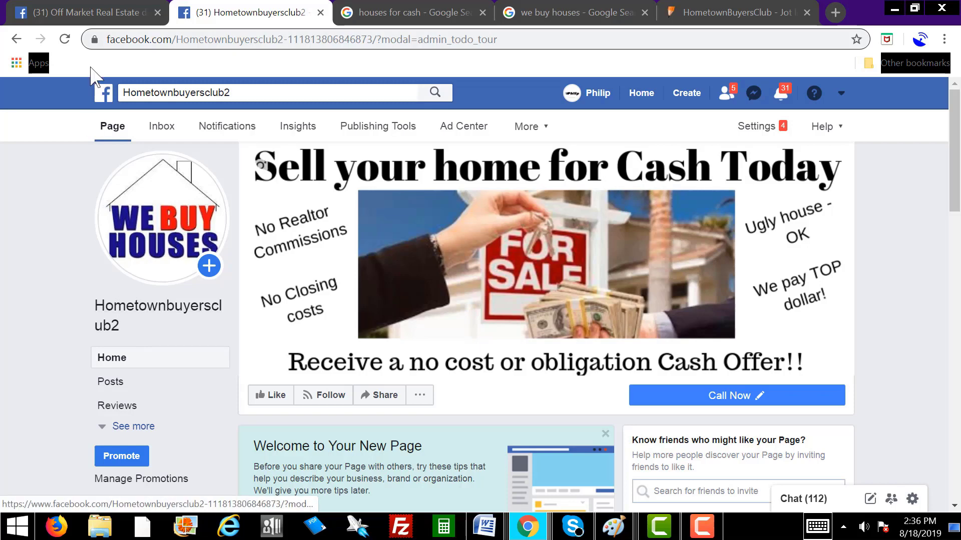
pyautogui.hotkey('ctrl', 'shift', 'Tab')
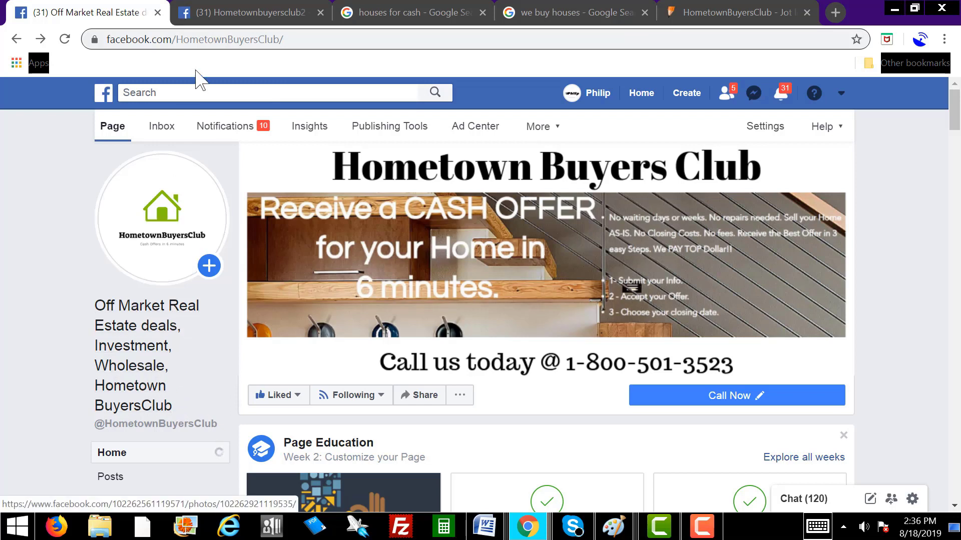
# Step: Copy 'Off Market Real Estate deals, Investment, Wholesale,' from the HometownBuyersClub description, then return to Hometownbuyersclub2
pyautogui.click(139, 95)
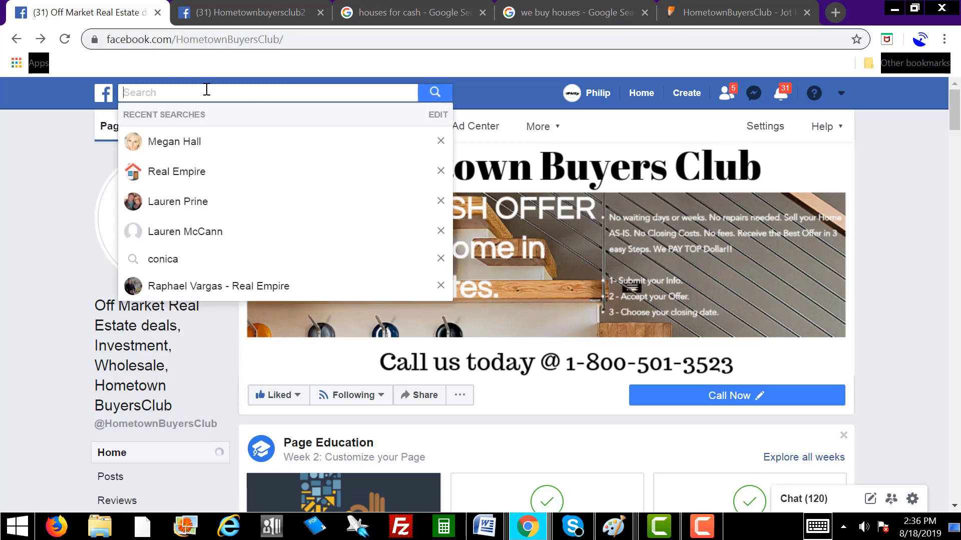
pyautogui.click(45, 217)
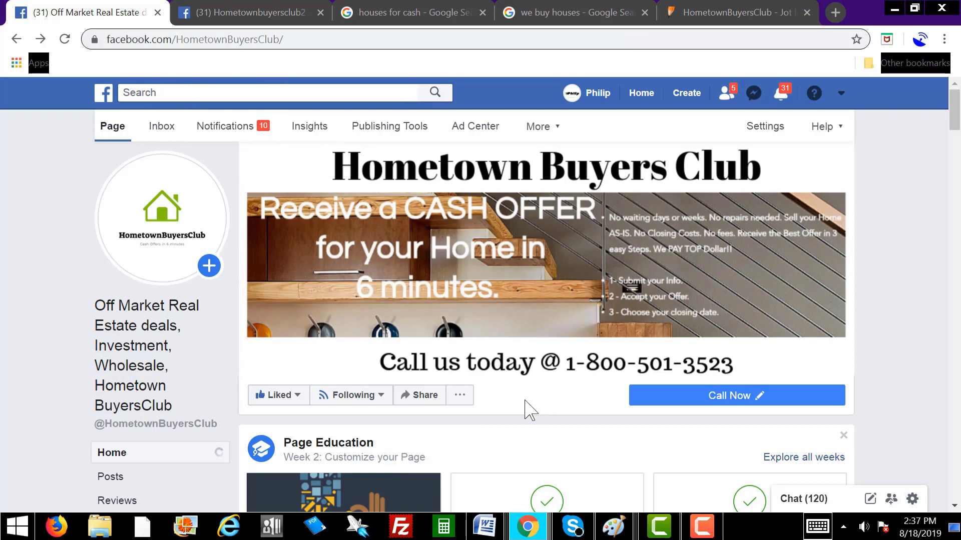
pyautogui.moveTo(288, 401)
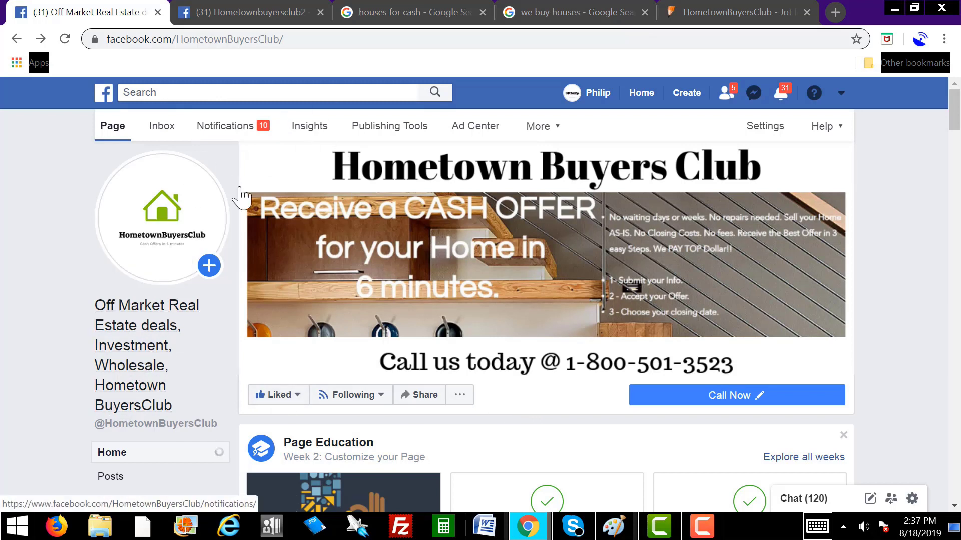
pyautogui.moveTo(186, 418); pyautogui.dragTo(98, 308)
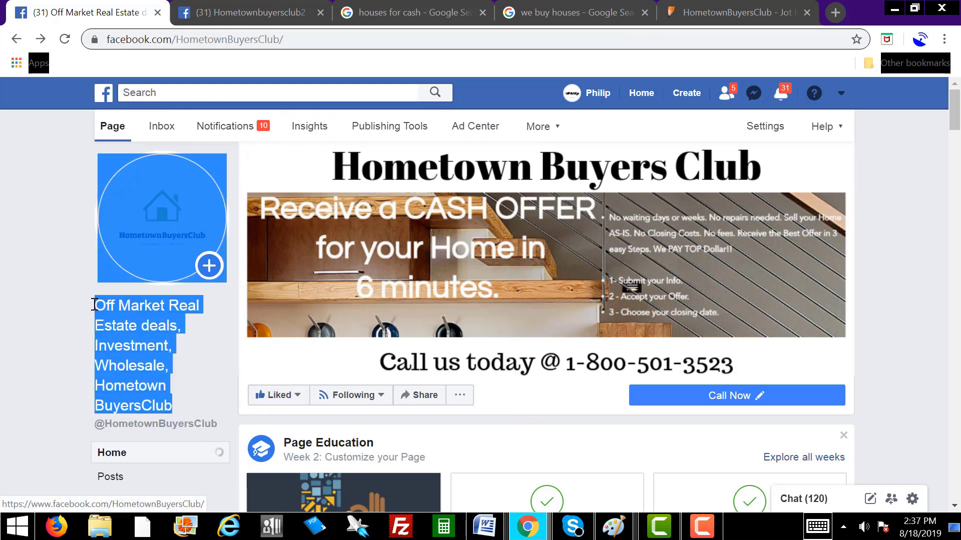
pyautogui.moveTo(188, 413); pyautogui.dragTo(97, 323)
pyautogui.click(196, 396)
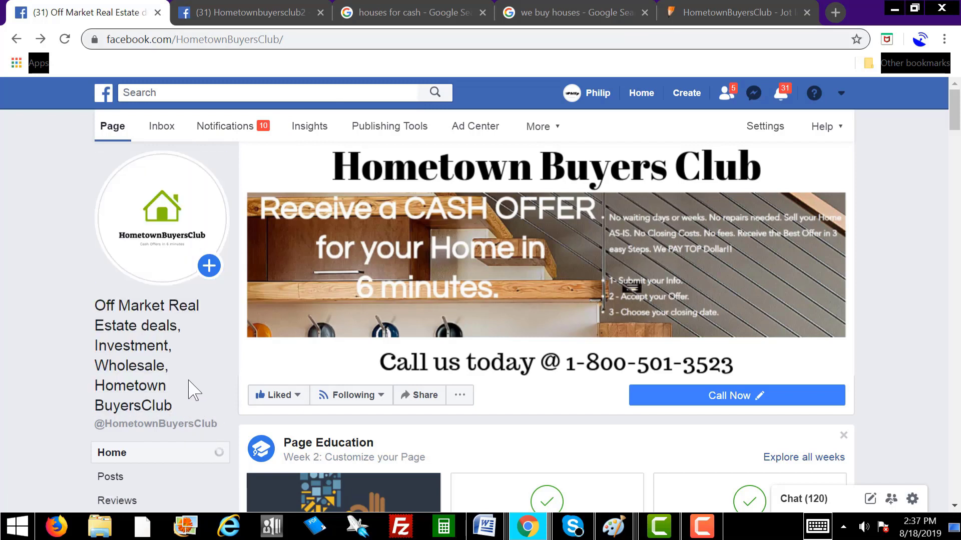
pyautogui.moveTo(182, 368); pyautogui.dragTo(103, 318)
pyautogui.rightClick(134, 311)
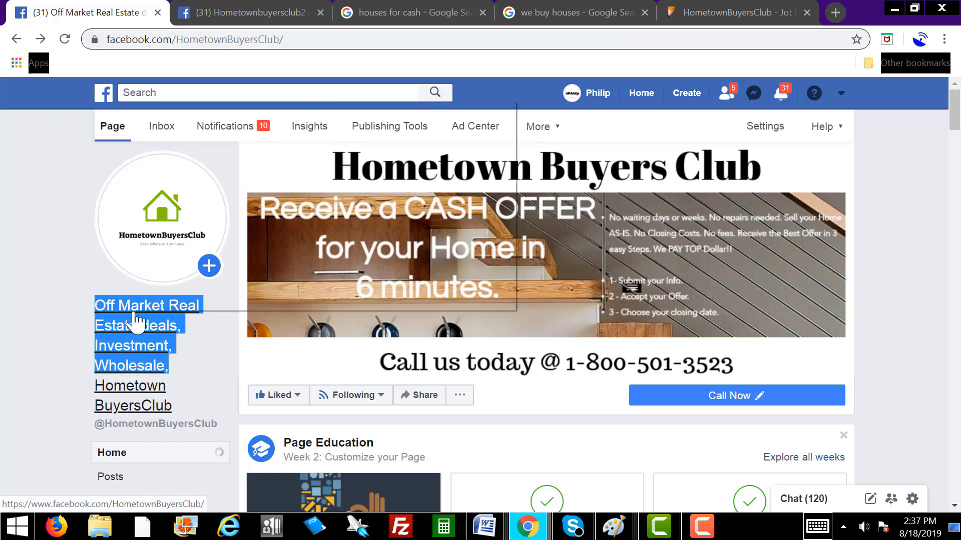
pyautogui.click(188, 240)
pyautogui.click(254, 14)
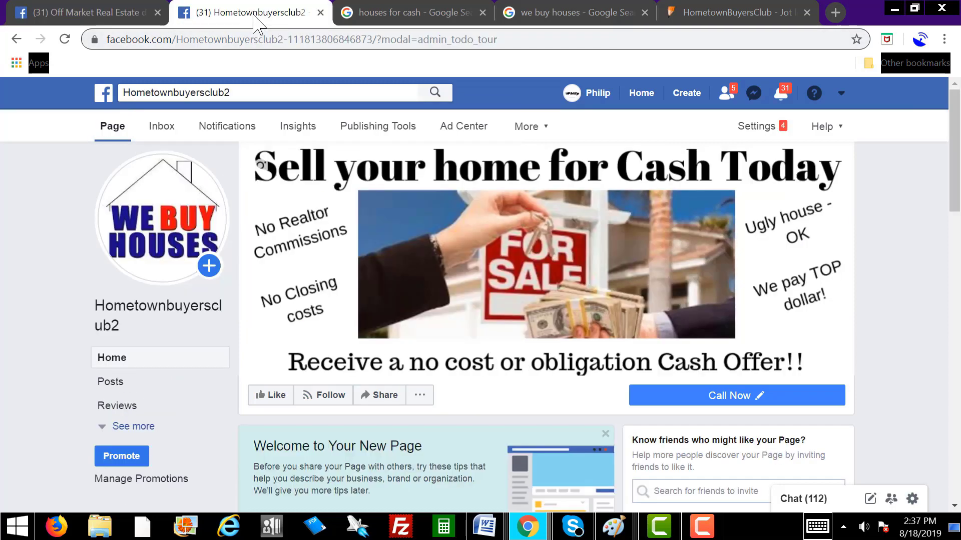
# Step: Go to Hometownbuyersclub2's About section and choose Edit on the Name row
pyautogui.click(401, 14)
pyautogui.click(253, 13)
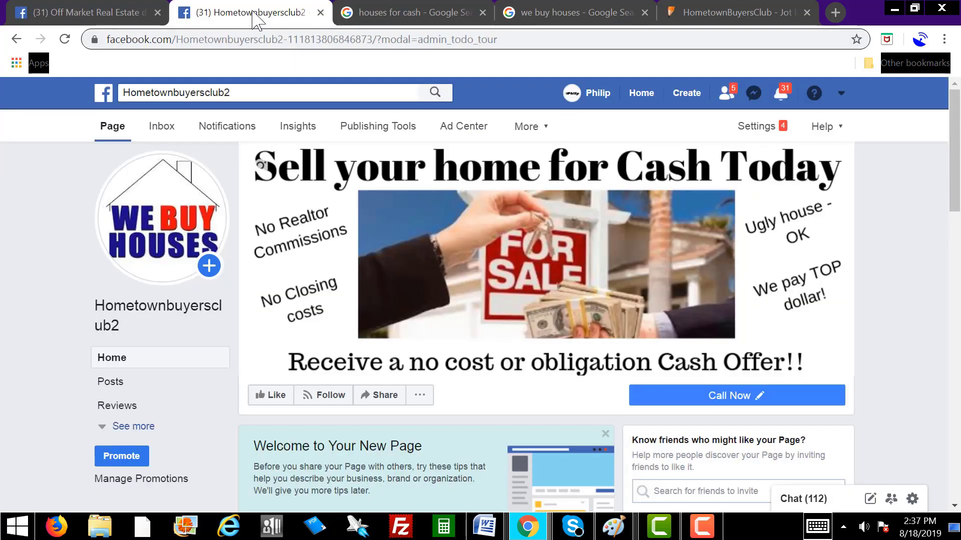
pyautogui.click(142, 430)
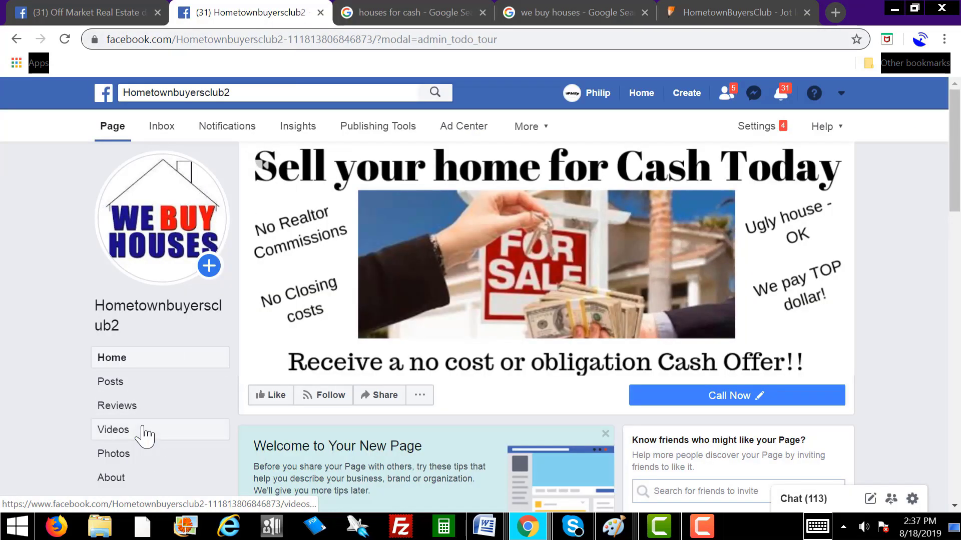
pyautogui.scroll(-2, 206, 390)
pyautogui.click(112, 369)
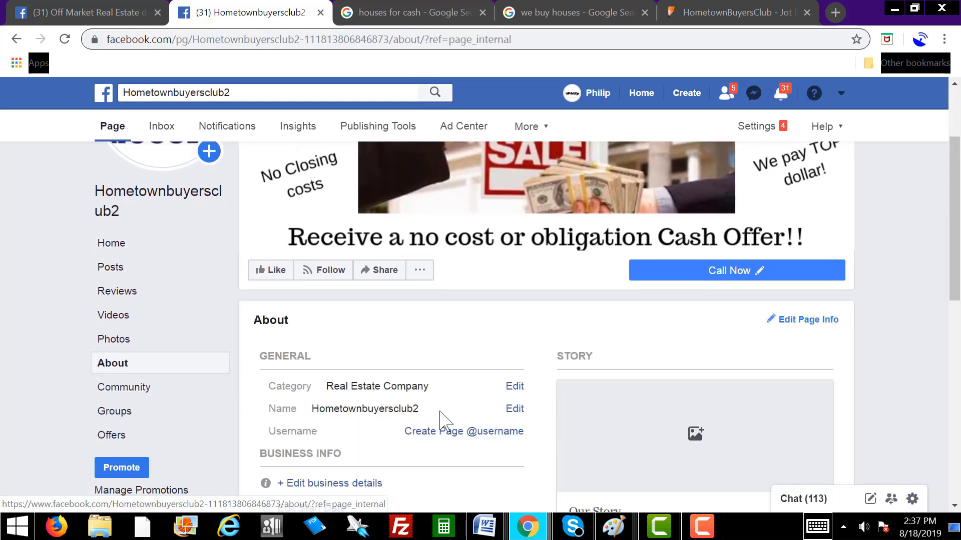
pyautogui.scroll(-2, 302, 299)
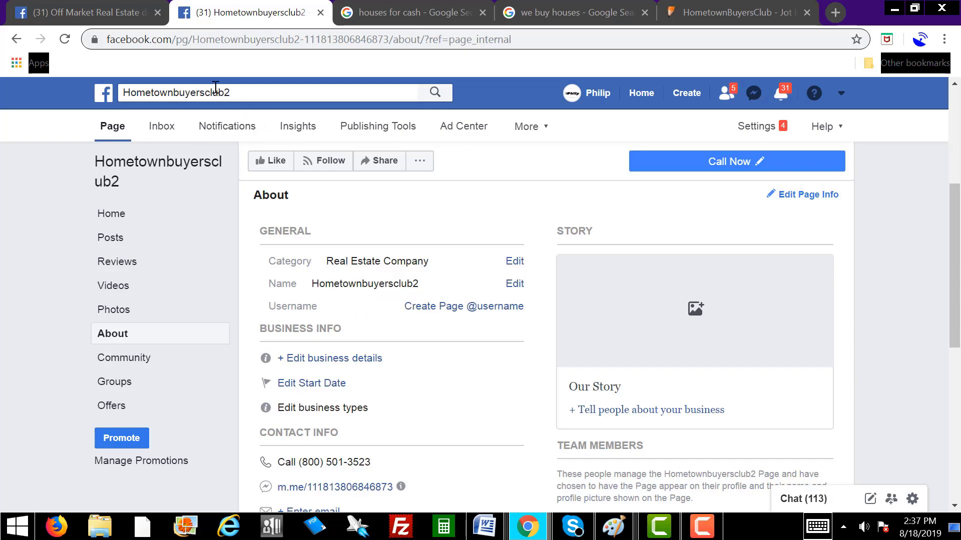
pyautogui.click(515, 284)
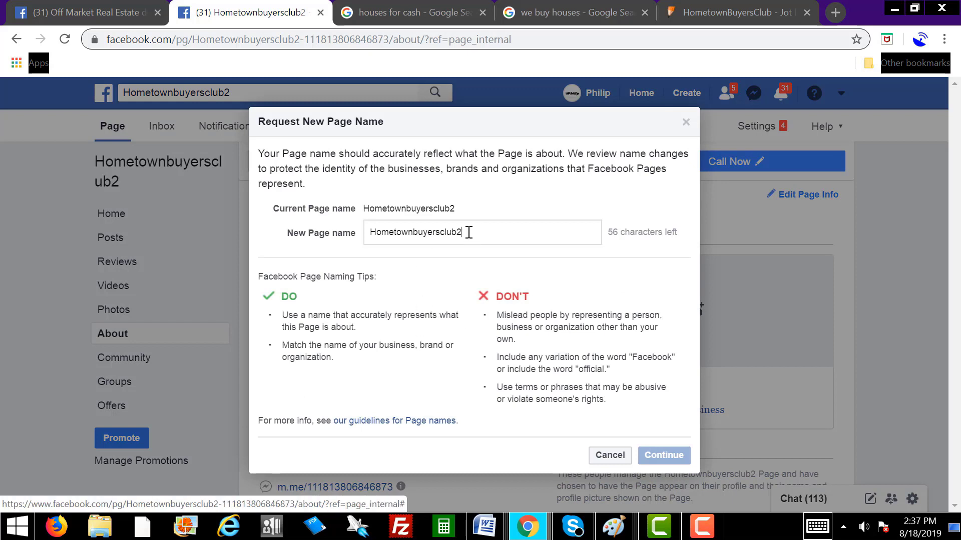
# Step: Request the new page name 'Off Market Real Estate deals, Investment, Wholesale, Property'
pyautogui.moveTo(472, 231); pyautogui.dragTo(373, 228)
pyautogui.rightClick(387, 233)
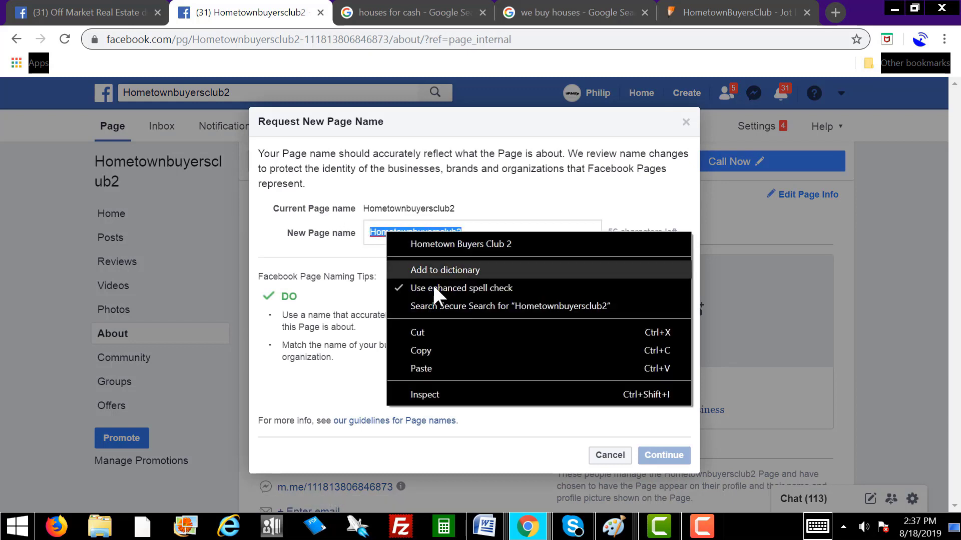
pyautogui.click(438, 368)
pyautogui.click(568, 202)
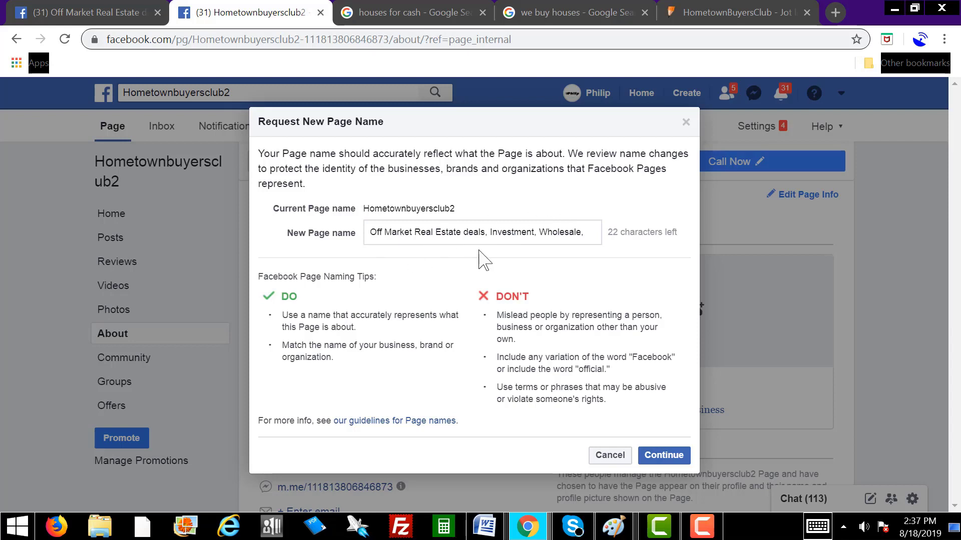
pyautogui.click(595, 232)
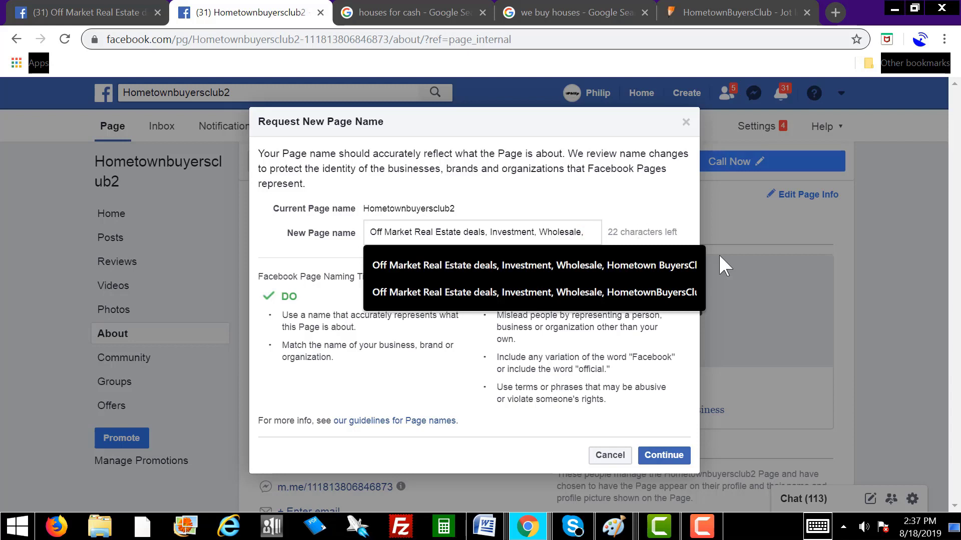
pyautogui.press('F9')
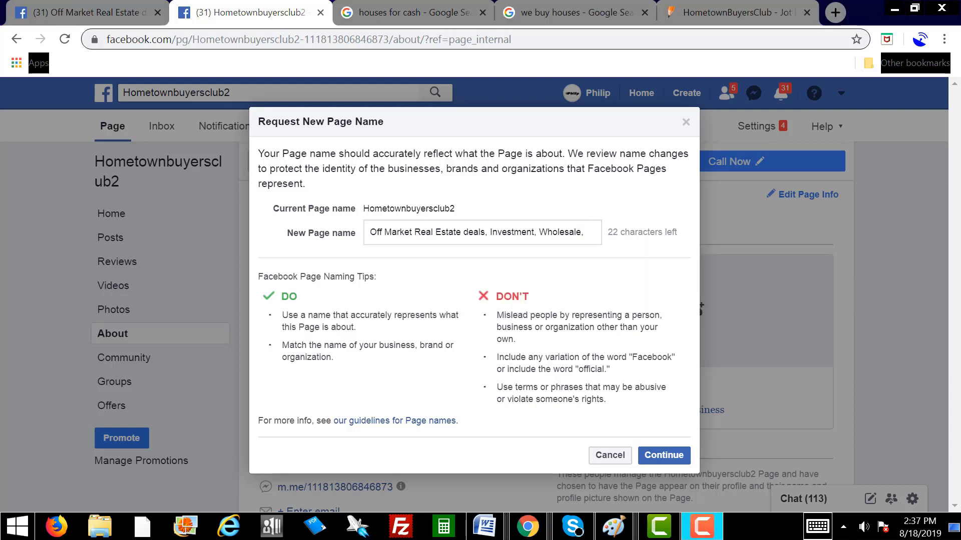
pyautogui.click(591, 233)
pyautogui.write('Property')
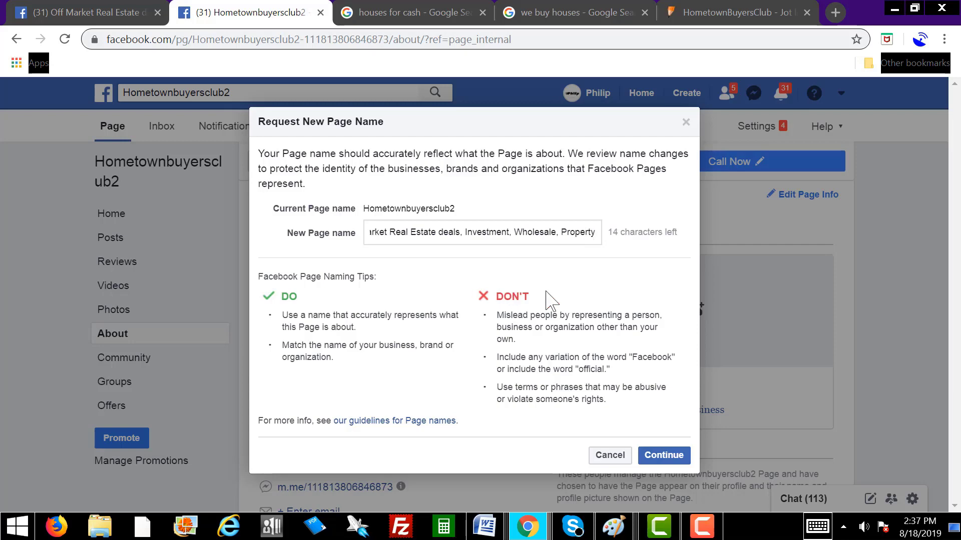
pyautogui.click(663, 455)
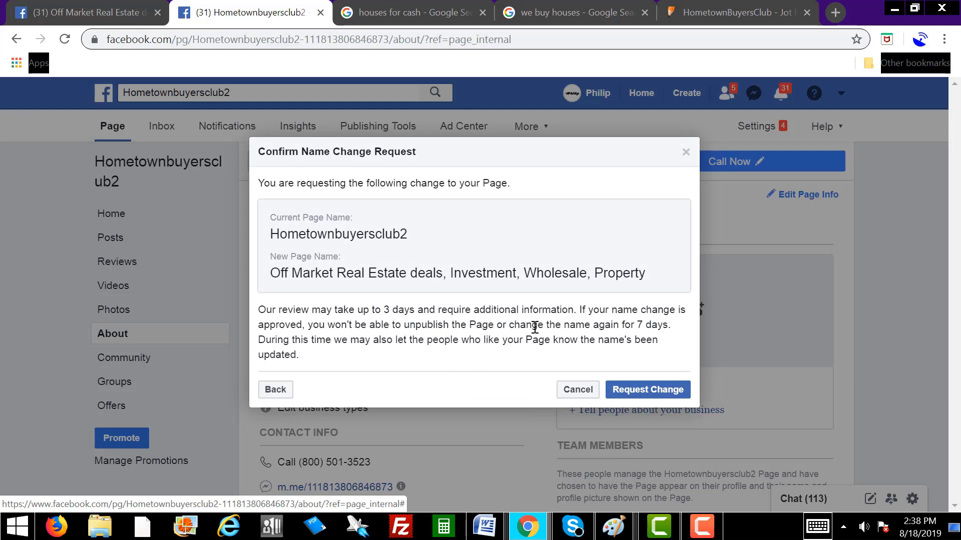
pyautogui.click(660, 396)
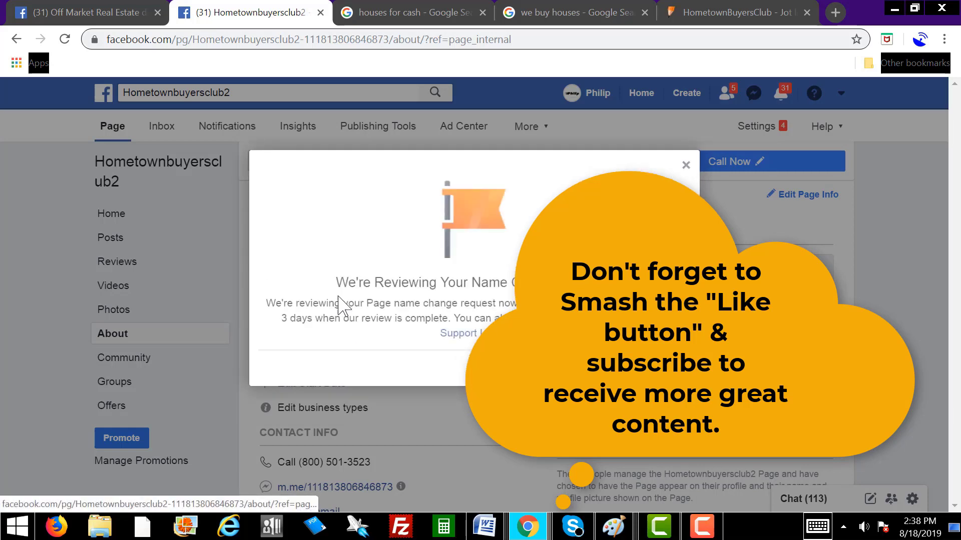
pyautogui.scroll(4, 184, 331)
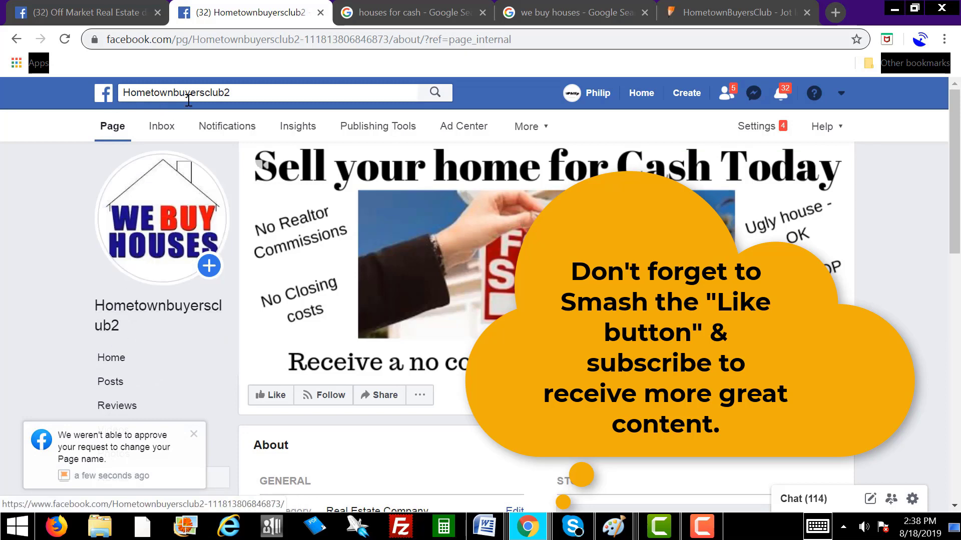
pyautogui.moveTo(218, 92); pyautogui.dragTo(120, 92)
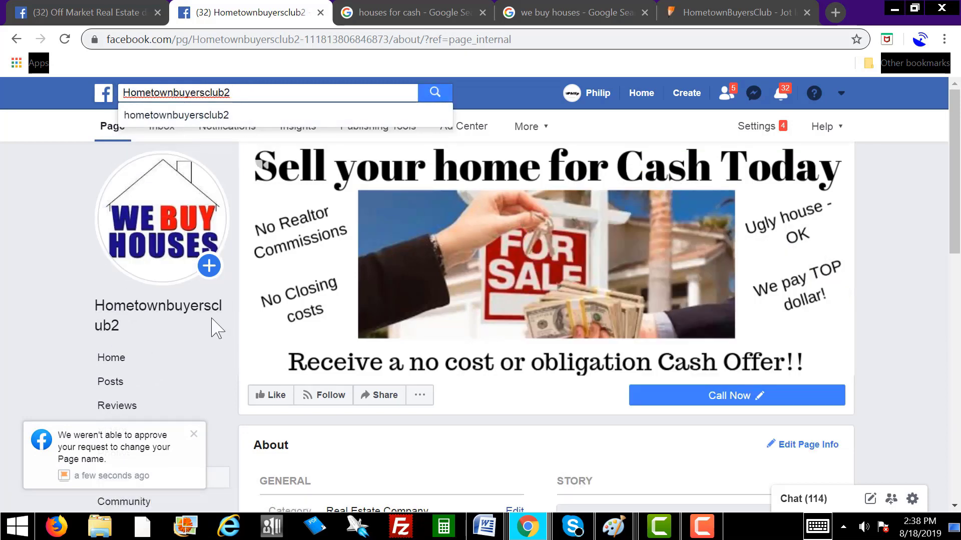
pyautogui.scroll(-2, 205, 336)
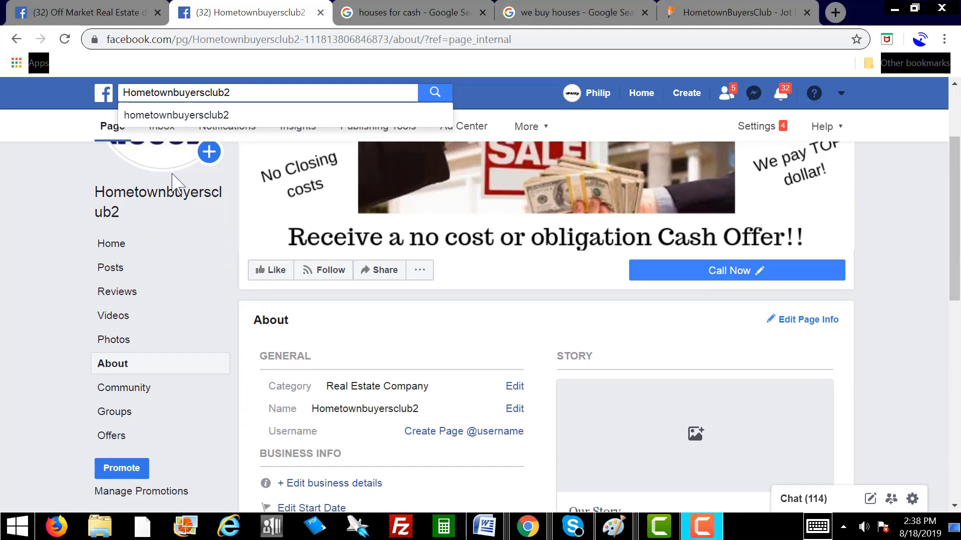
pyautogui.click(112, 365)
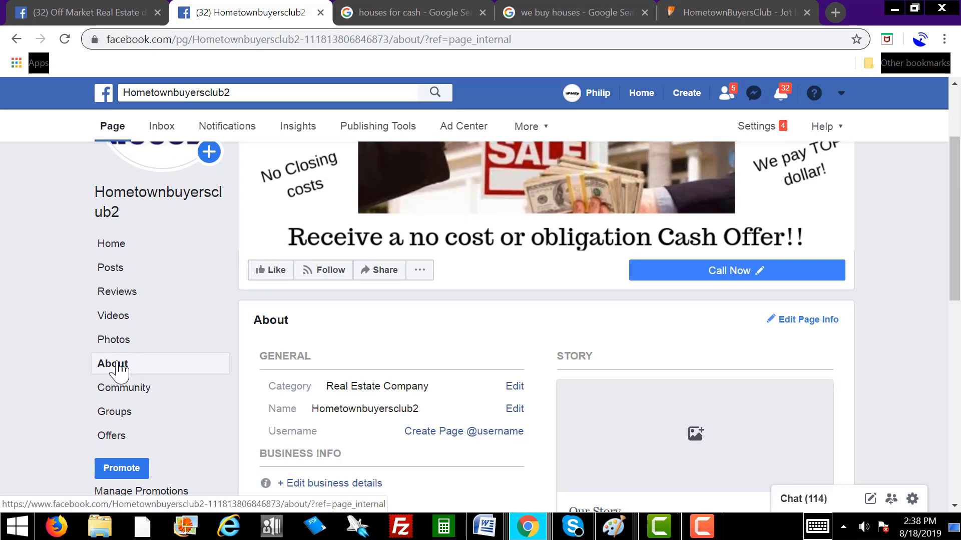
pyautogui.click(471, 432)
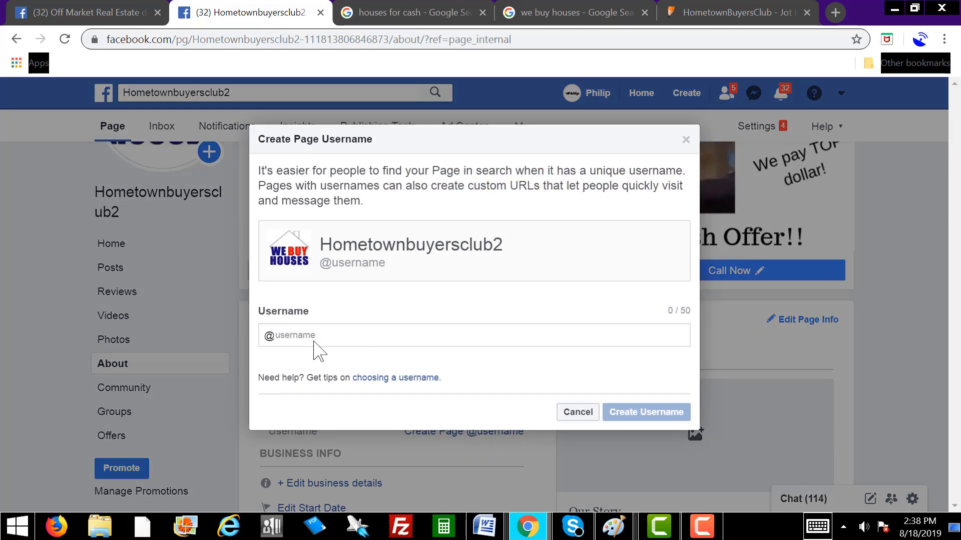
# Step: Submit 'Hometownbuyersclub2' as the page username and close the 'Username Isn't Available' message
pyautogui.click(298, 336)
pyautogui.write('Hometown')
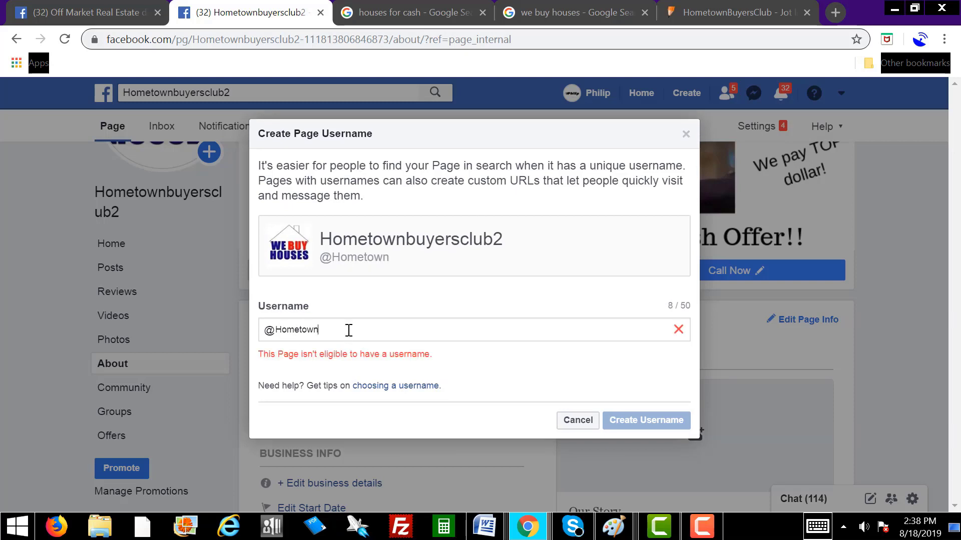
pyautogui.write('buyers')
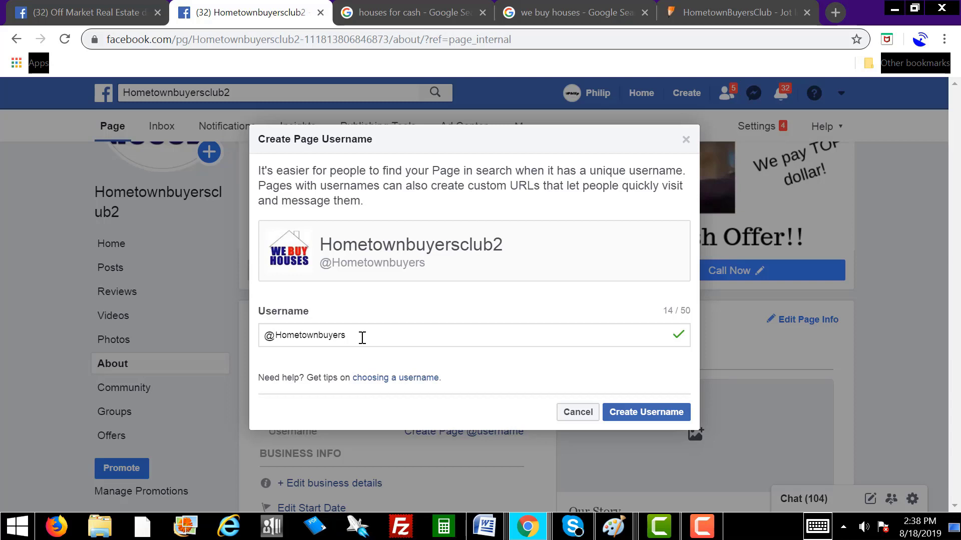
pyautogui.write('club2')
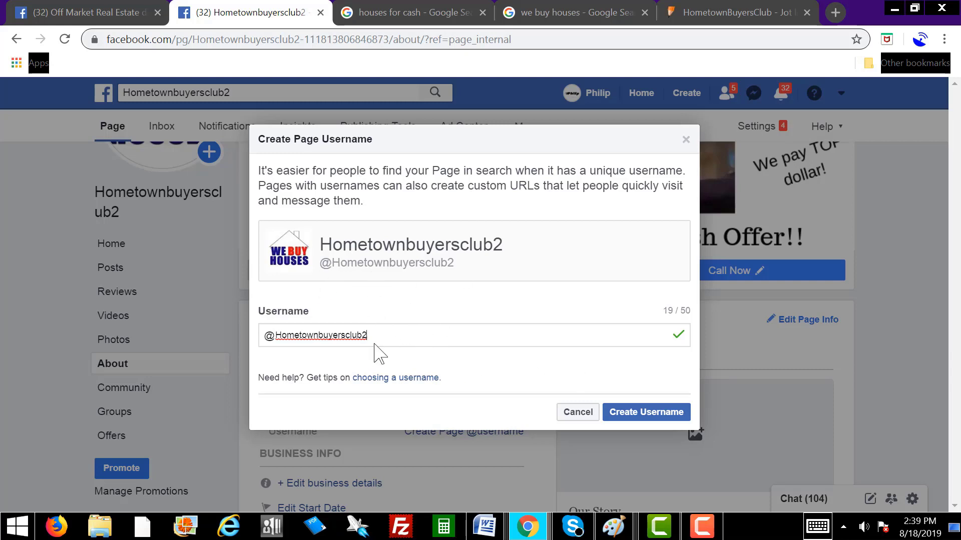
pyautogui.moveTo(276, 336); pyautogui.dragTo(384, 335)
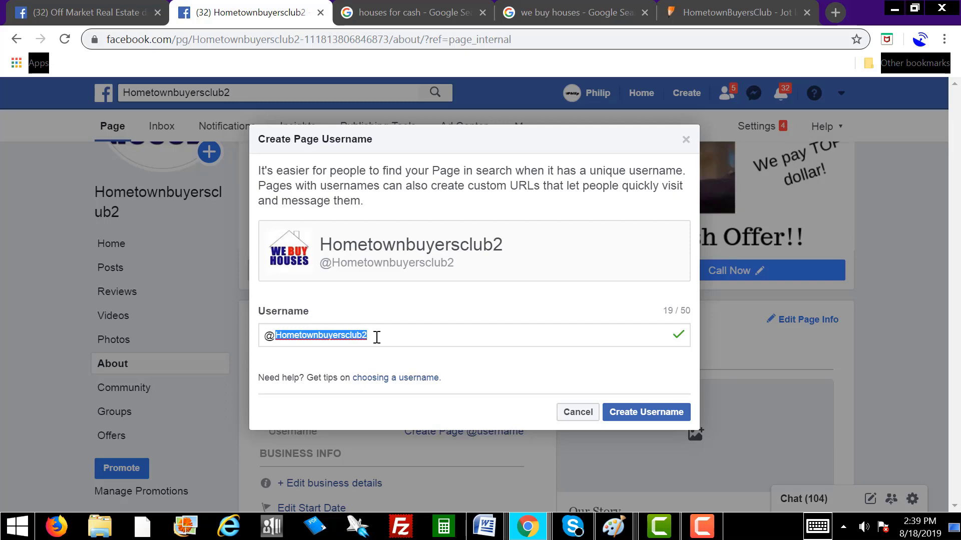
pyautogui.click(642, 413)
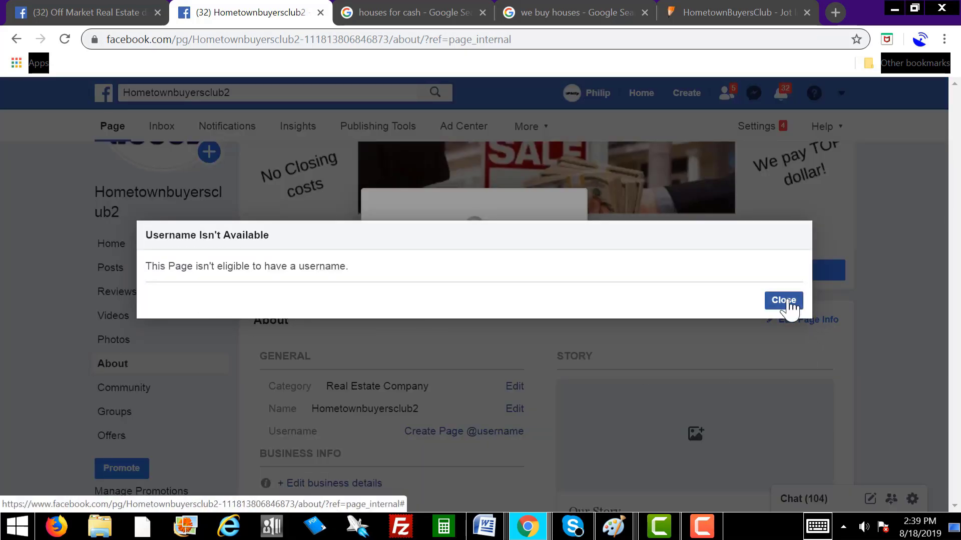
pyautogui.click(783, 301)
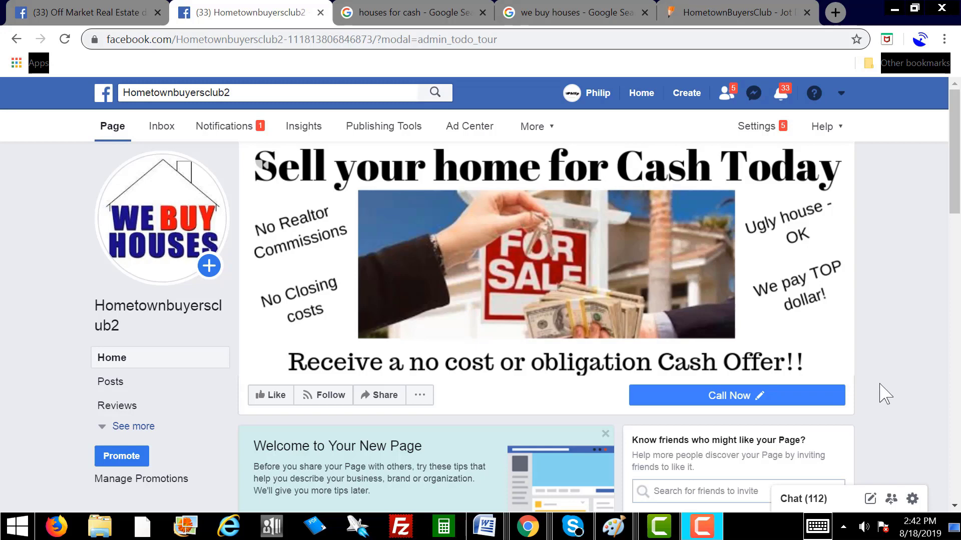
# Step: Hide the profile-picture update post from the page's timeline
pyautogui.scroll(-10, 893, 368)
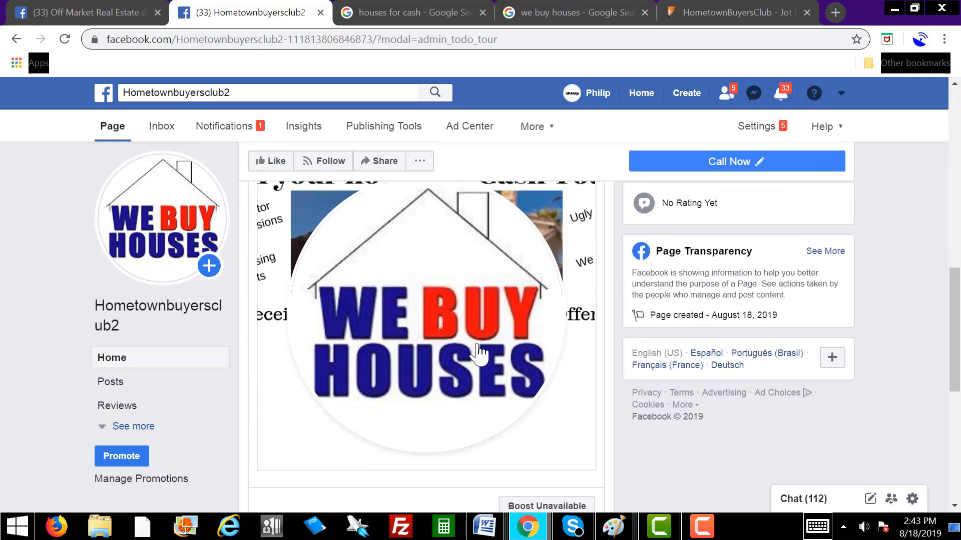
pyautogui.scroll(3, 395, 301)
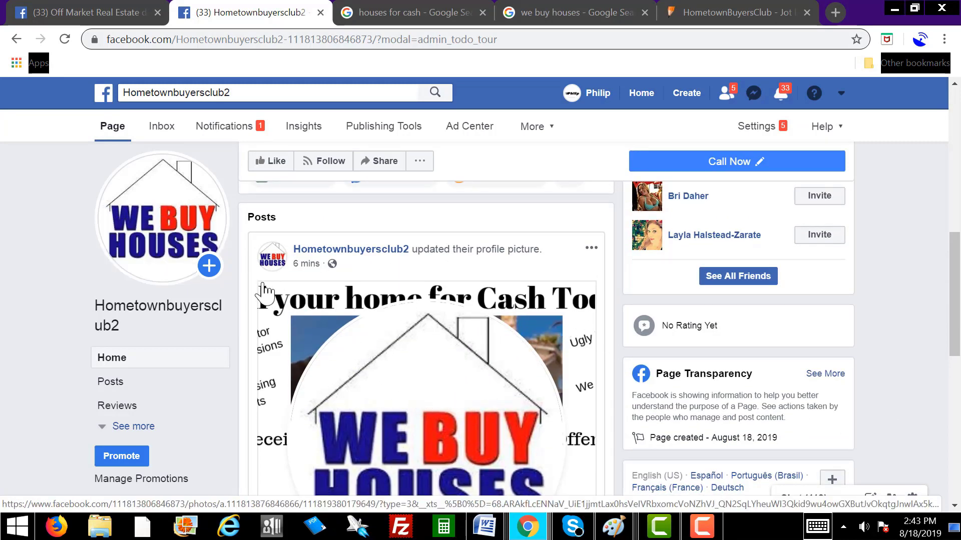
pyautogui.click(591, 248)
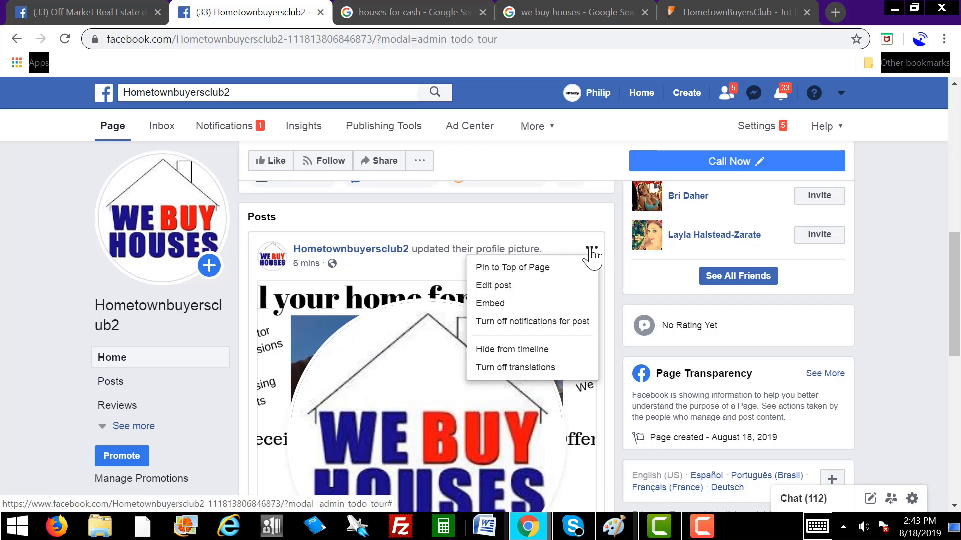
pyautogui.click(524, 349)
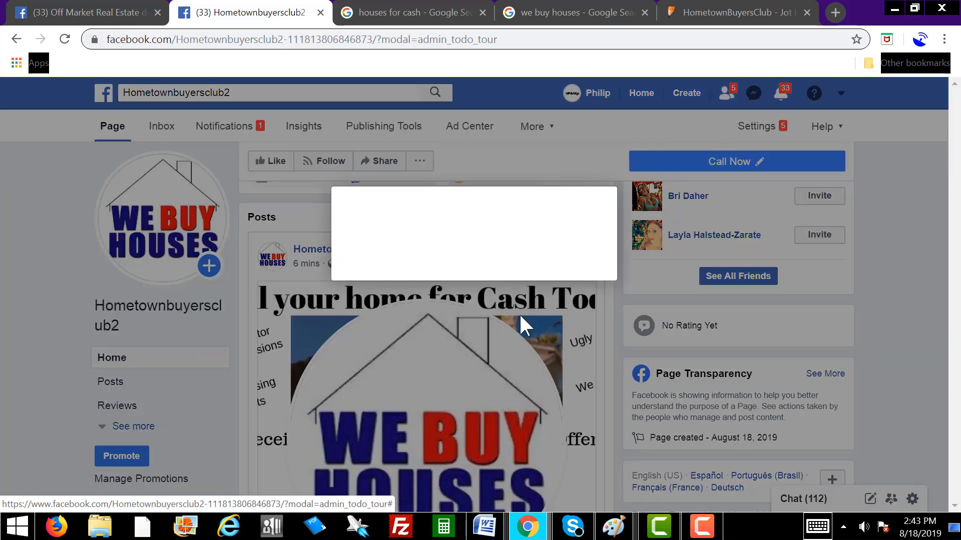
pyautogui.click(615, 279)
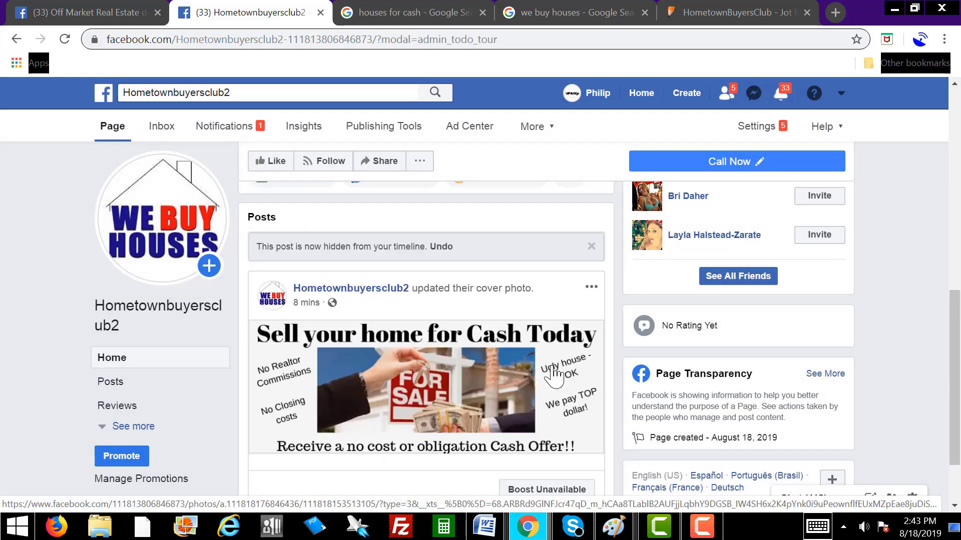
# Step: Try boosting the cover-photo post, then dismiss the Boost Unavailable notice
pyautogui.scroll(-2, 395, 390)
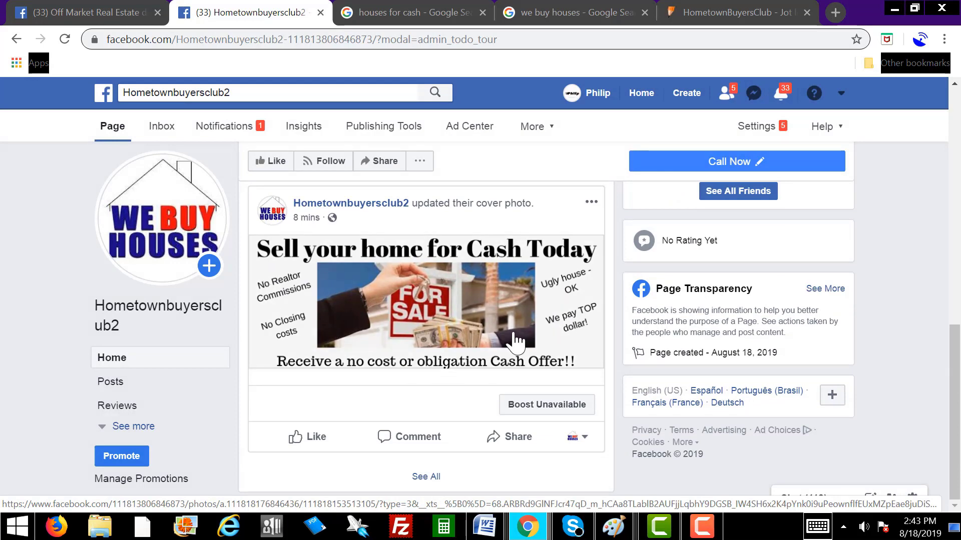
pyautogui.scroll(3, 561, 350)
pyautogui.scroll(-3, 557, 411)
pyautogui.click(553, 407)
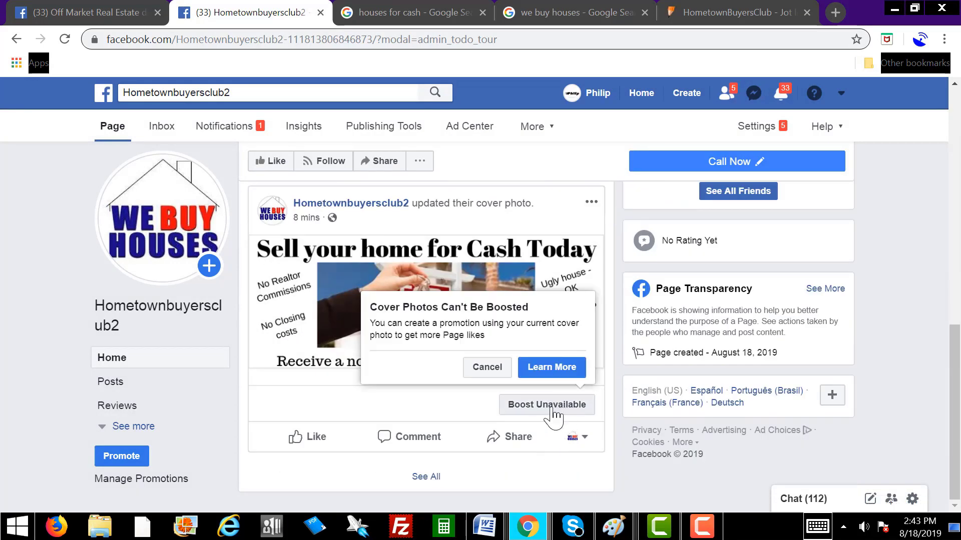
pyautogui.click(486, 368)
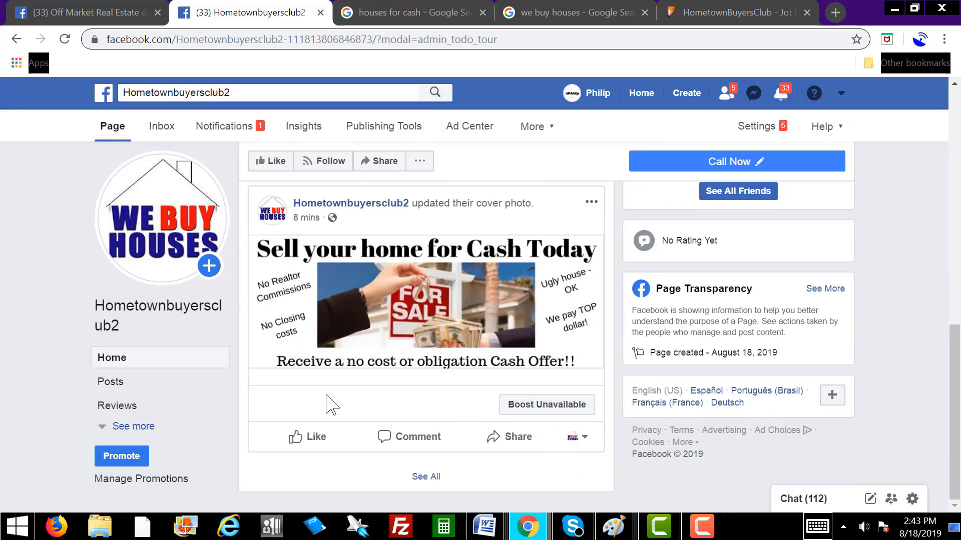
pyautogui.scroll(5, 326, 395)
pyautogui.scroll(2, 327, 394)
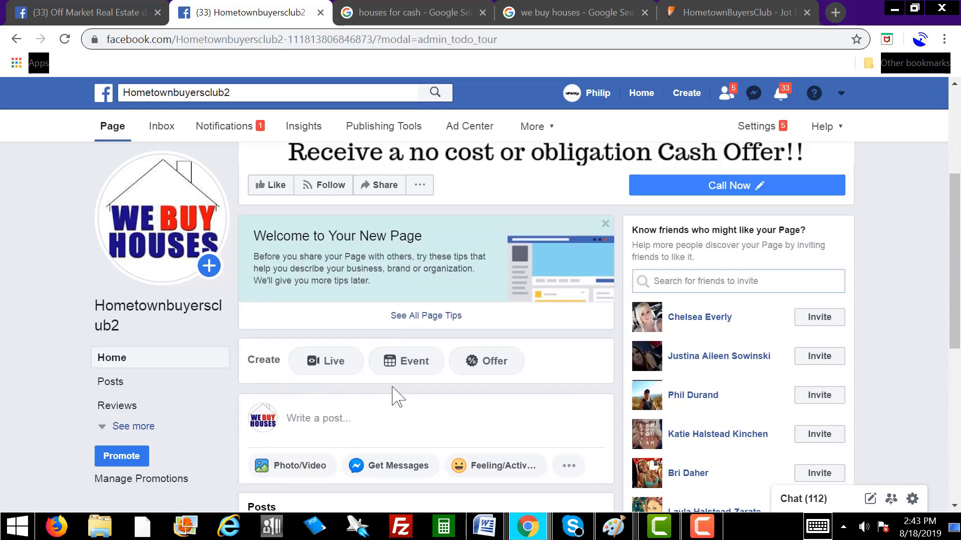
# Step: Start a new page post and restore the browser window to full screen
pyautogui.scroll(-2, 391, 386)
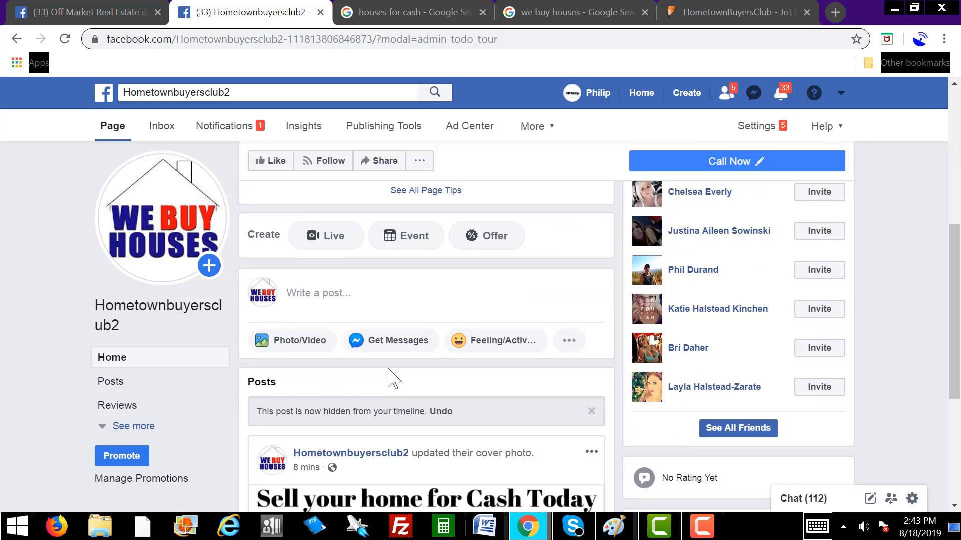
pyautogui.click(347, 292)
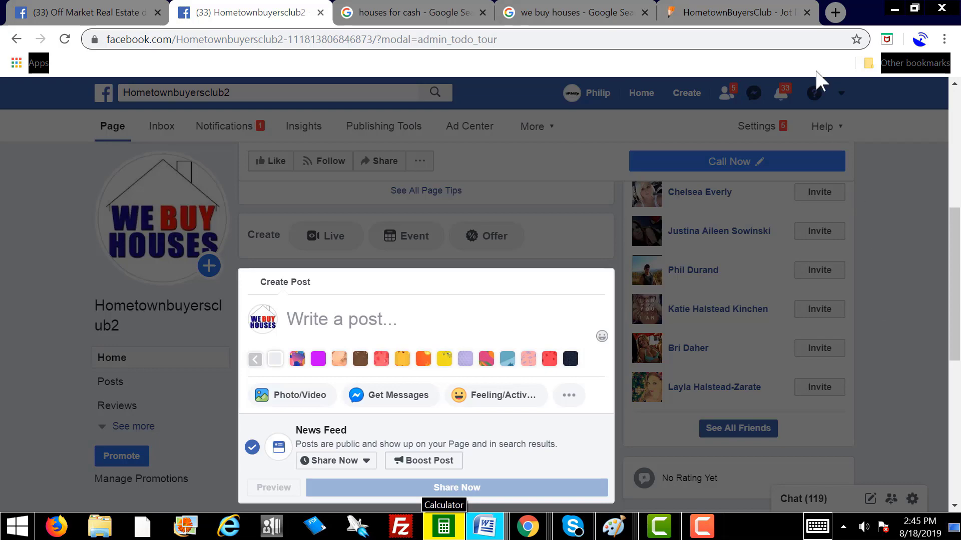
pyautogui.moveTo(868, 15); pyautogui.dragTo(743, 23)
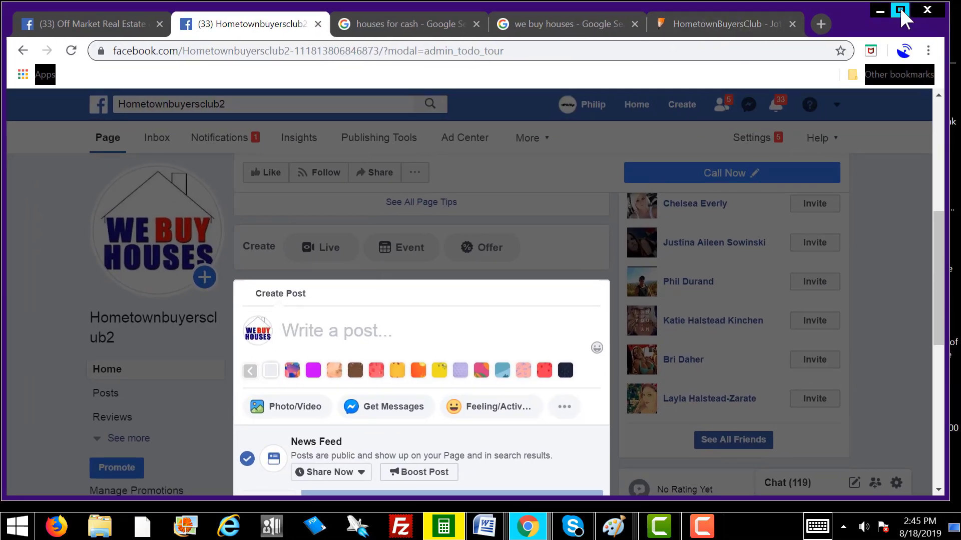
pyautogui.click(903, 10)
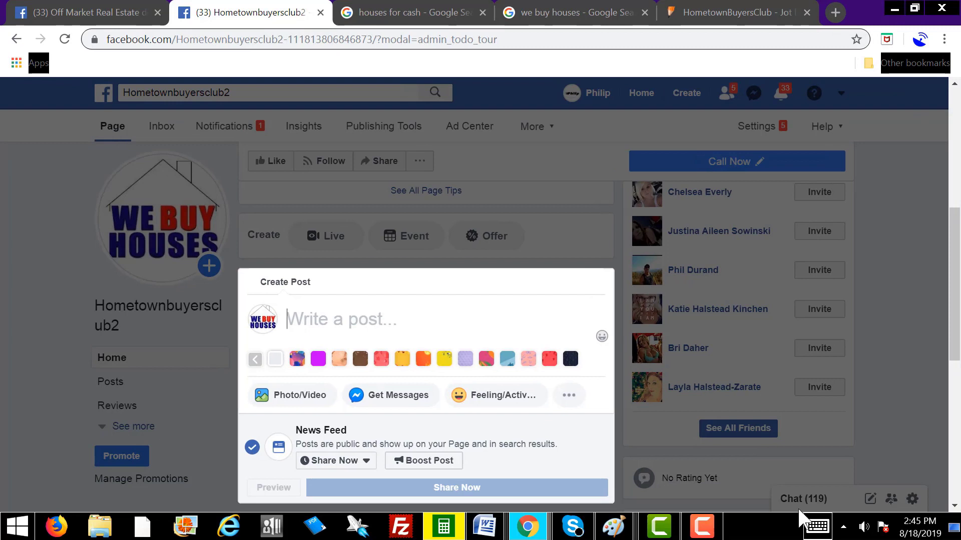
pyautogui.click(703, 532)
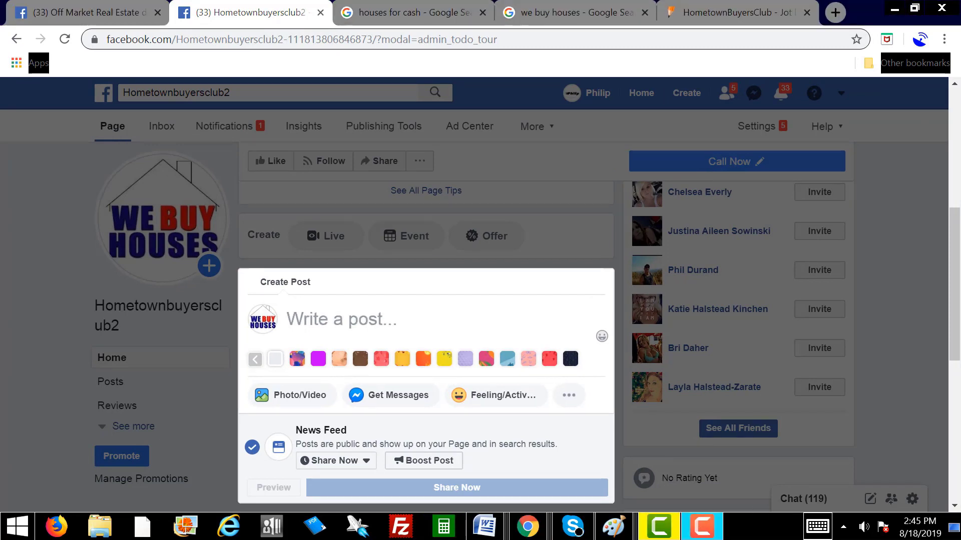
# Step: Paste the prepared We BUY Houses sales text with the Jotform lead-form link into the post
pyautogui.click(312, 321)
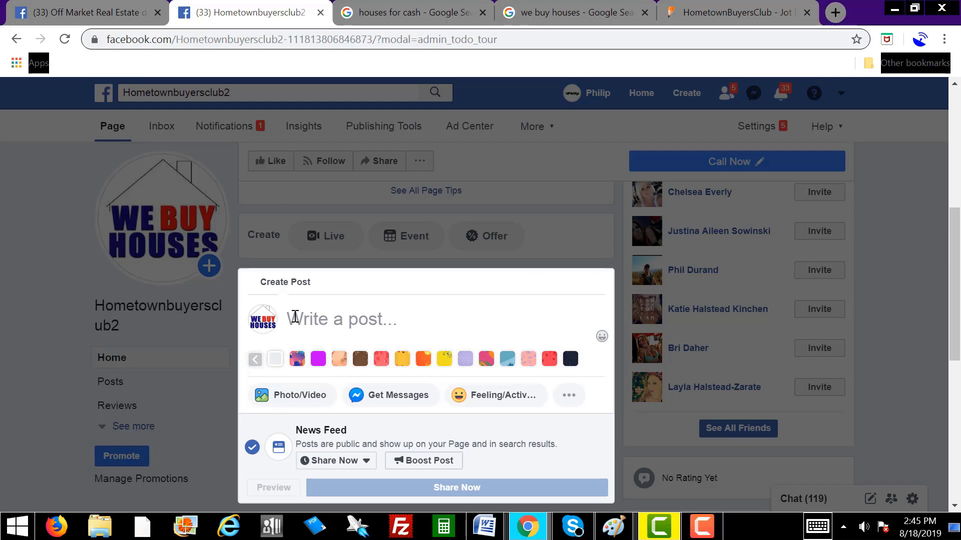
pyautogui.rightClick(297, 317)
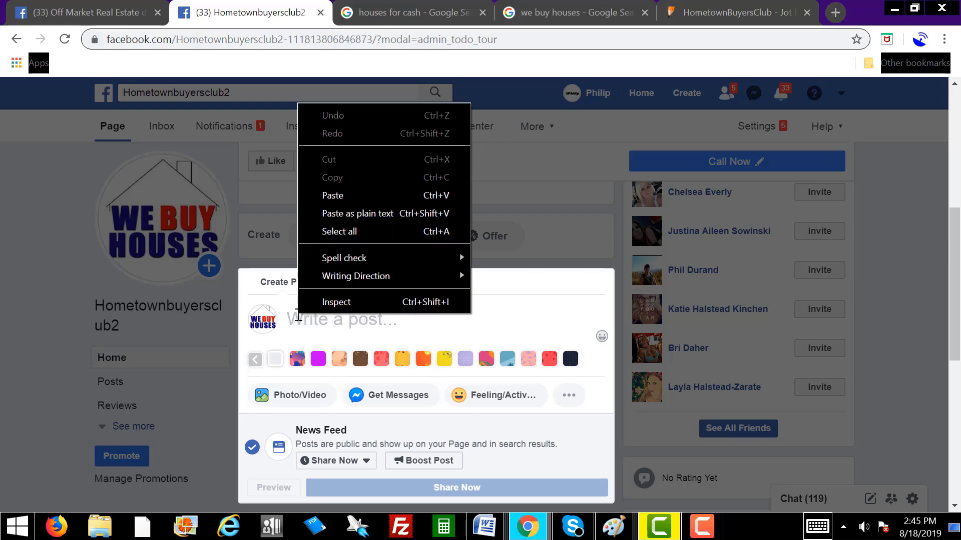
pyautogui.click(360, 194)
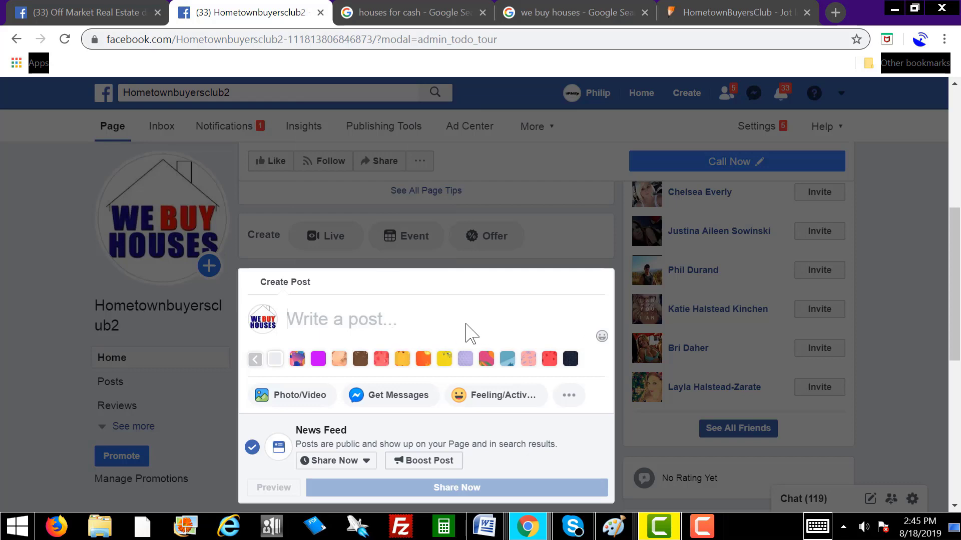
pyautogui.hotkey('ctrl', 'v')
pyautogui.scroll(3, 471, 258)
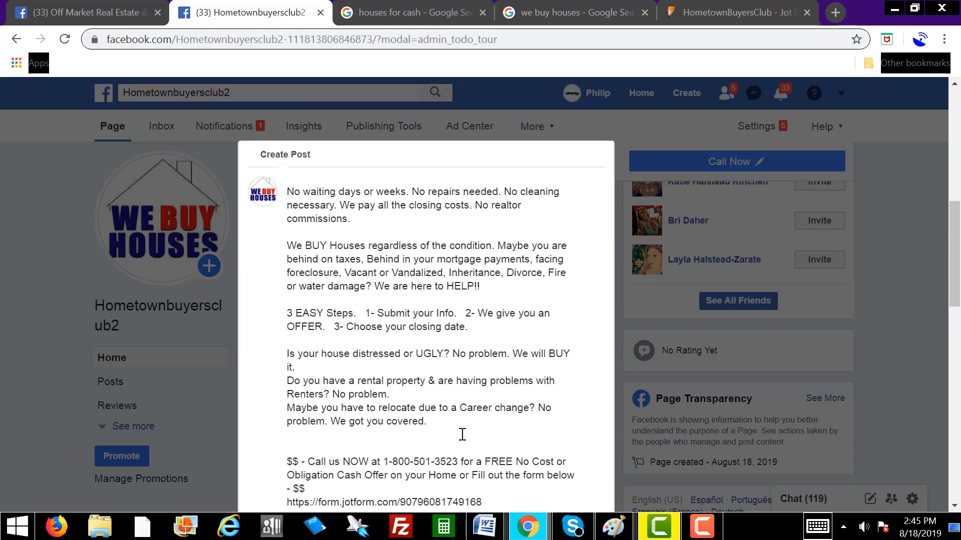
pyautogui.scroll(-3, 429, 327)
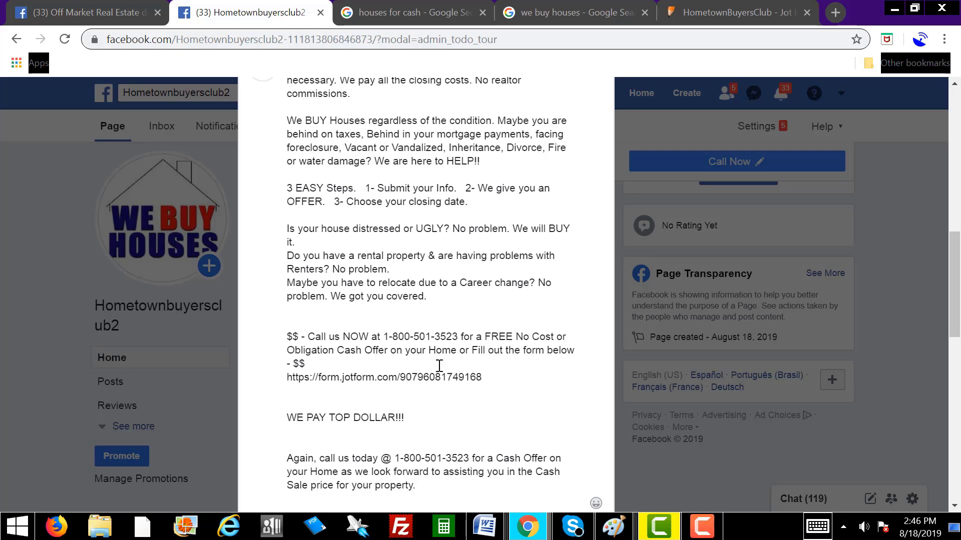
pyautogui.scroll(2, 454, 342)
pyautogui.scroll(-7, 452, 342)
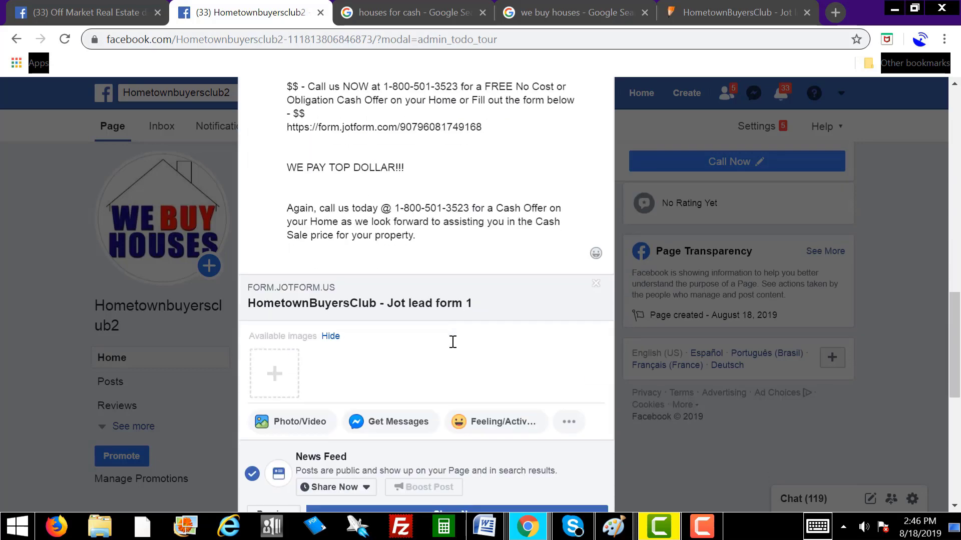
pyautogui.scroll(-1, 452, 345)
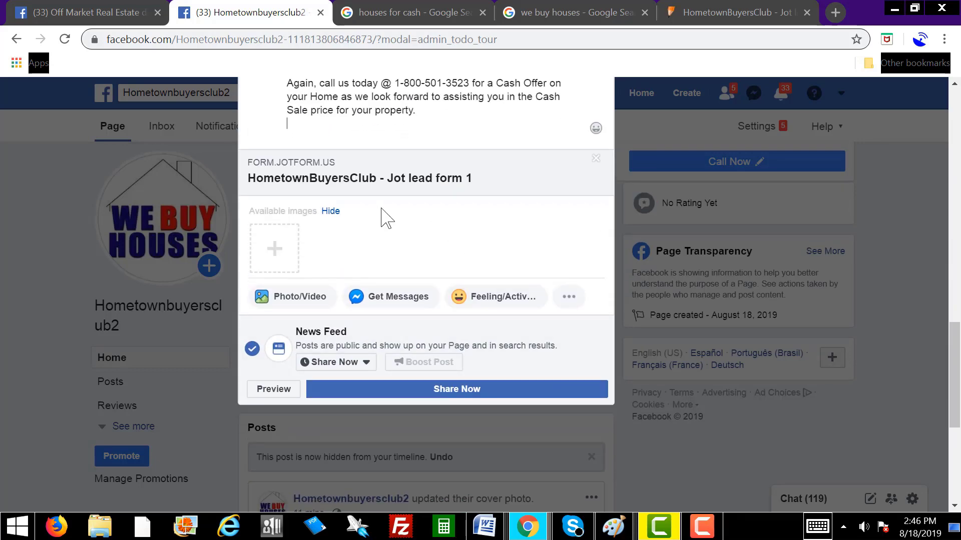
# Step: Set FB POST.jpg from the Desktop as the Jotform link preview image
pyautogui.click(276, 253)
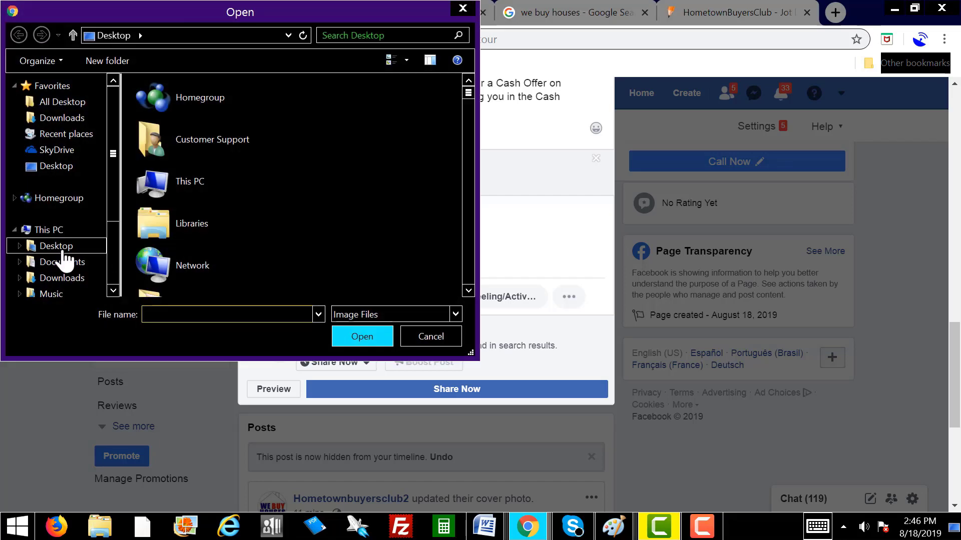
pyautogui.click(64, 251)
pyautogui.write('FB')
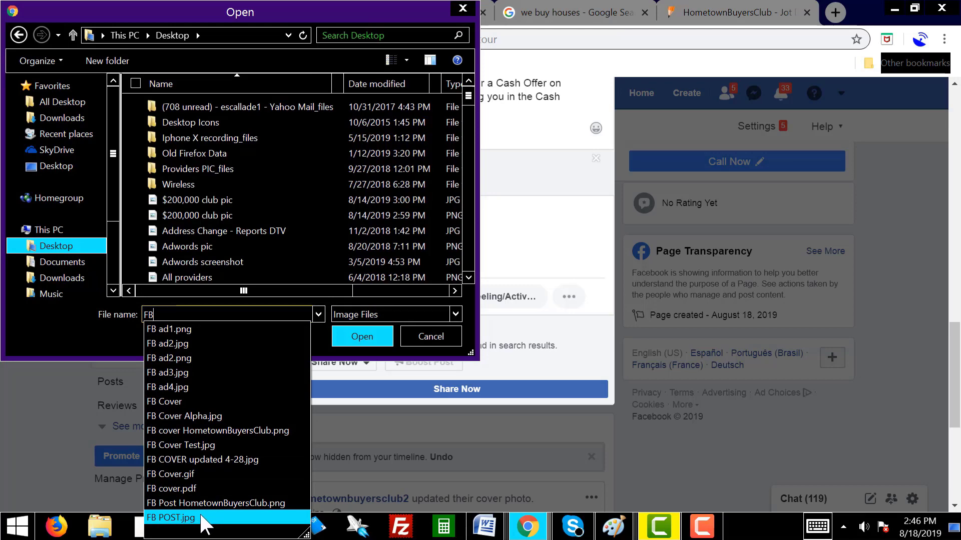
pyautogui.click(204, 518)
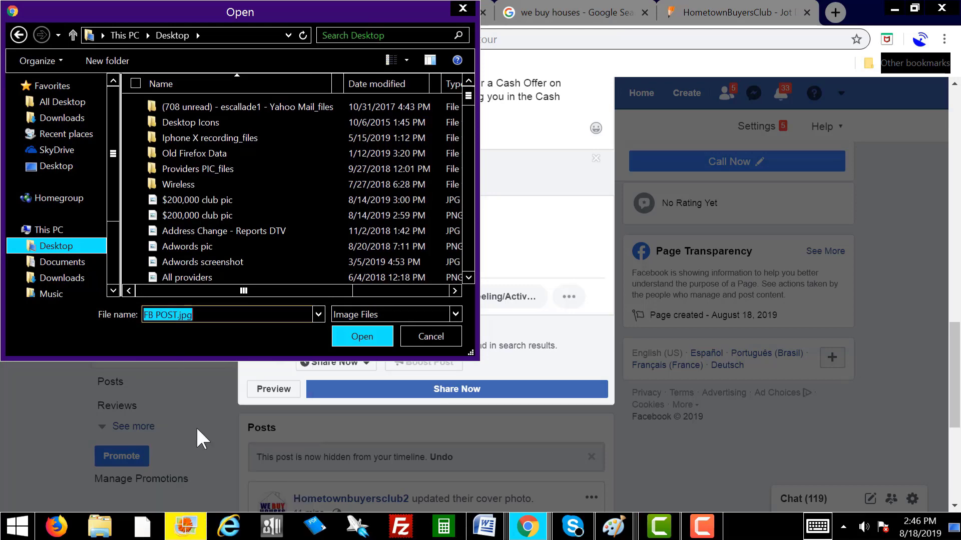
pyautogui.click(368, 343)
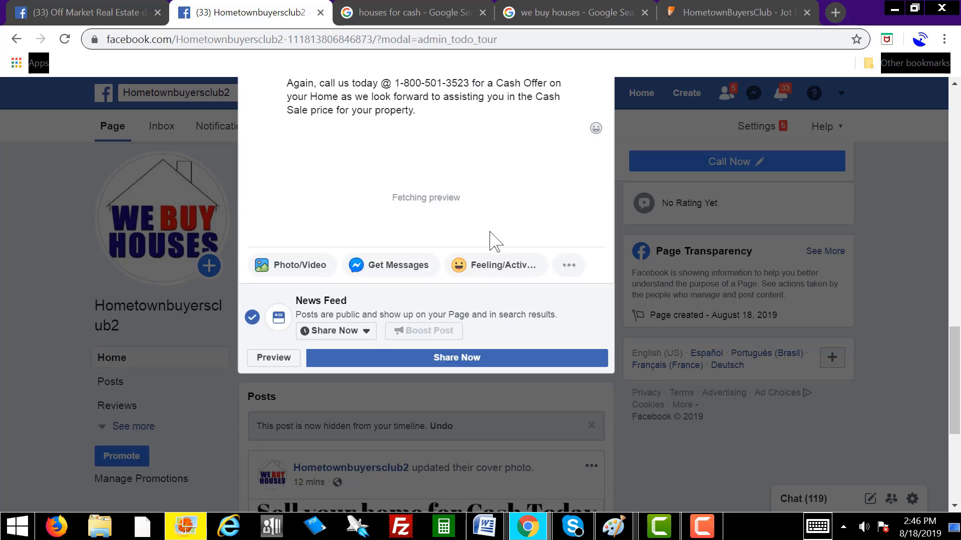
pyautogui.scroll(3, 532, 315)
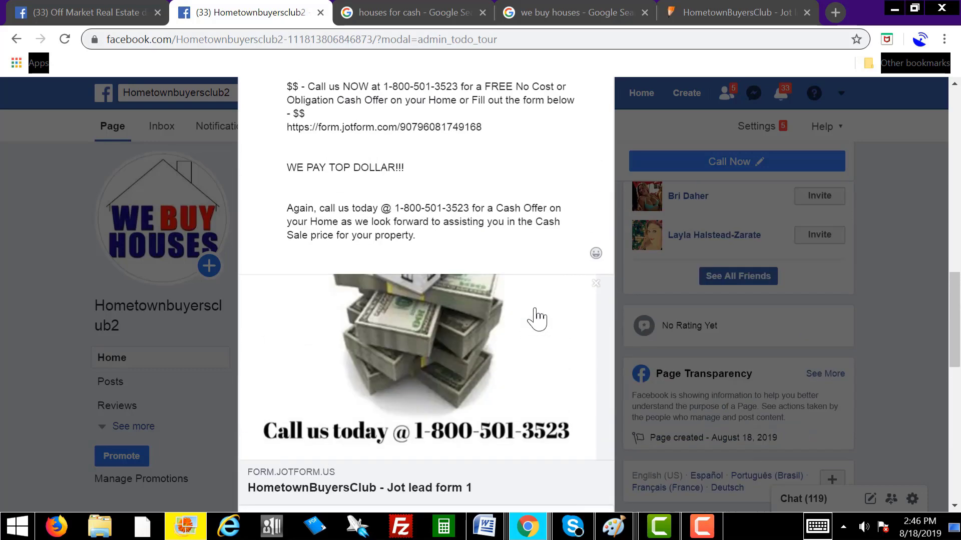
pyautogui.scroll(5, 511, 360)
pyautogui.scroll(-8, 471, 325)
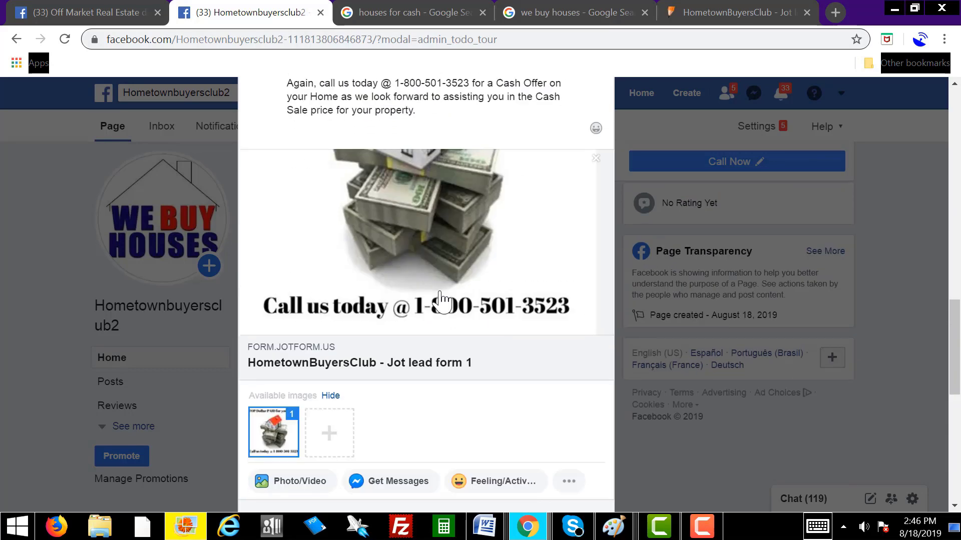
pyautogui.scroll(-3, 395, 370)
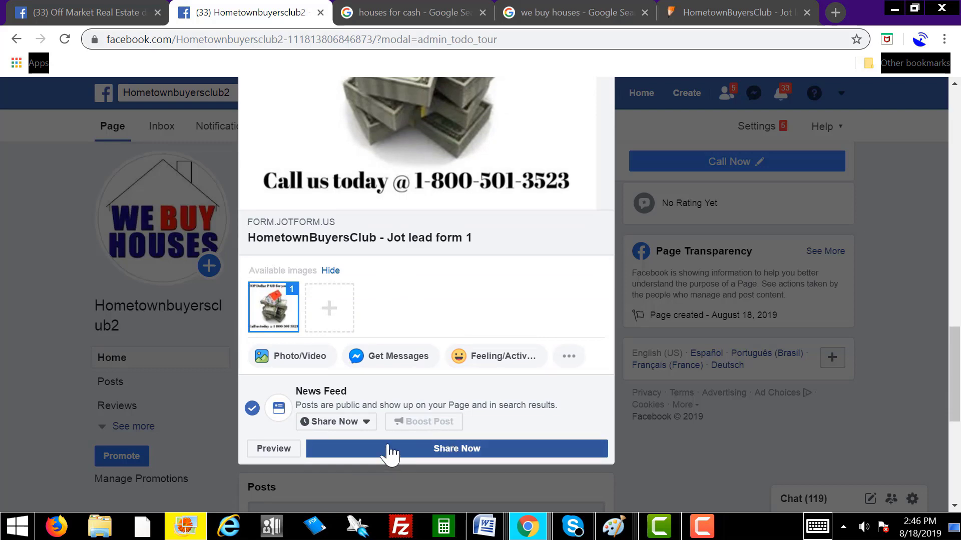
# Step: Share the post, note the cover-photo post can't be boosted, and return to the composer
pyautogui.click(436, 451)
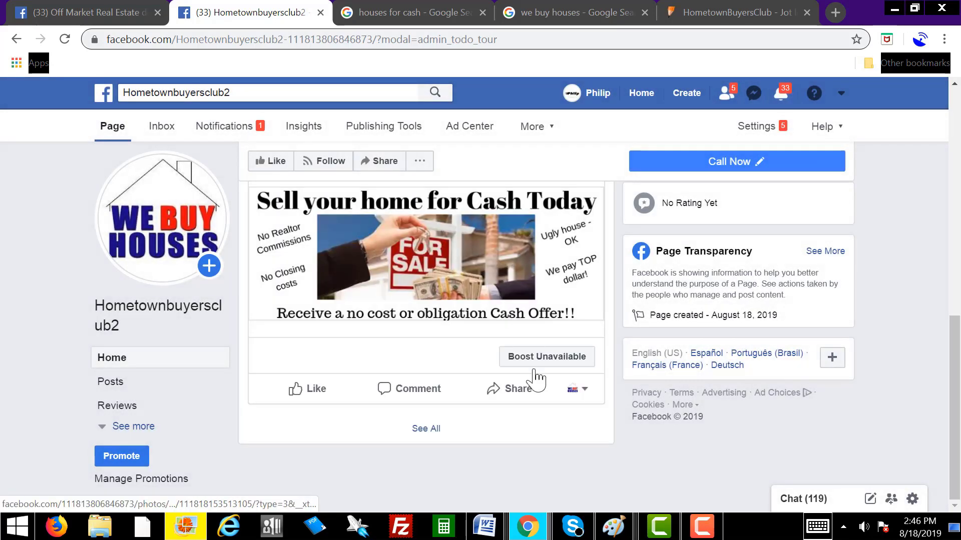
pyautogui.moveTo(546, 358)
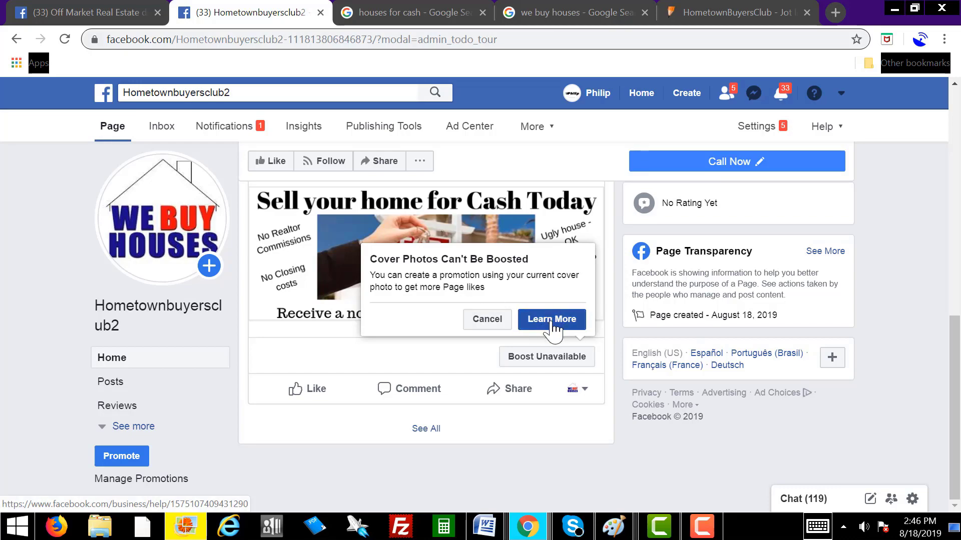
pyautogui.scroll(10, 563, 415)
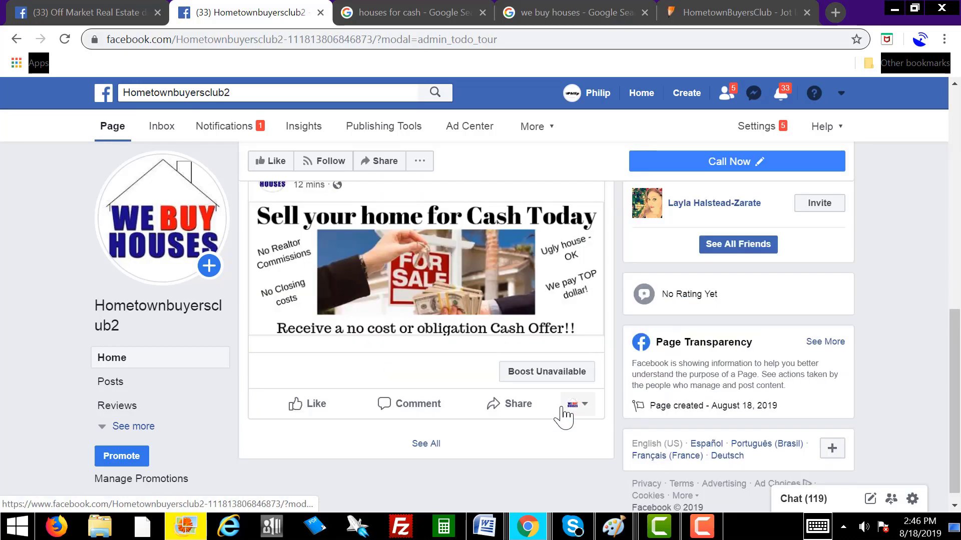
pyautogui.scroll(-10, 563, 415)
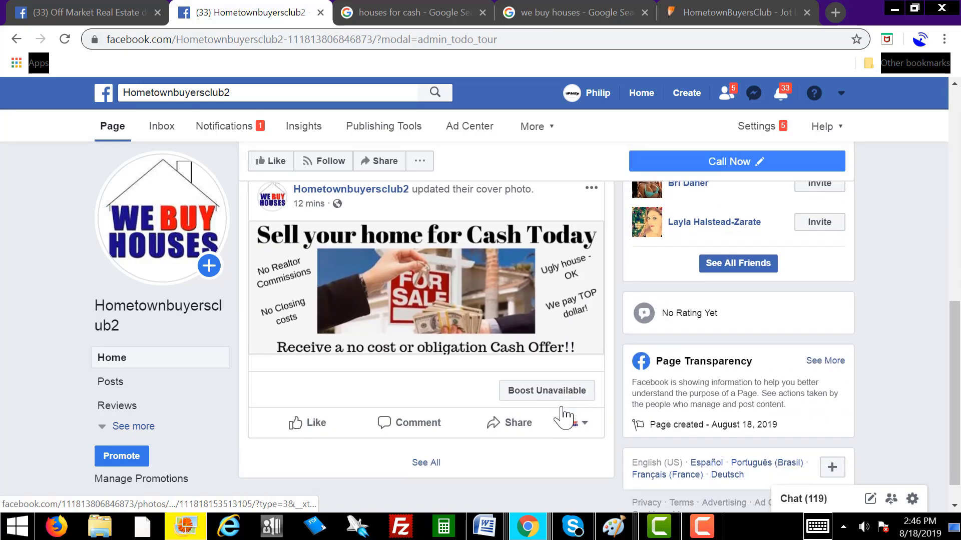
pyautogui.scroll(10, 566, 416)
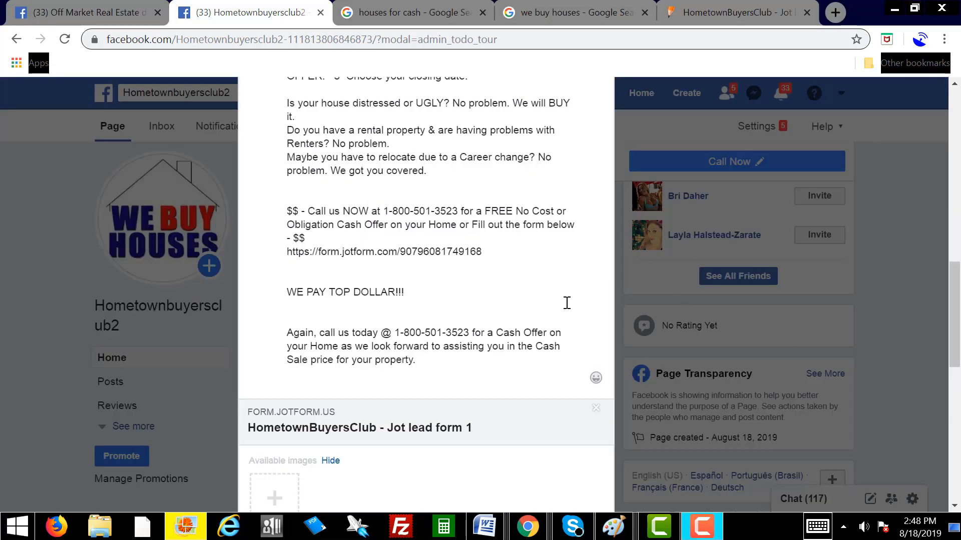
# Step: Upload FB POST.jpg from the Desktop as the post's photo
pyautogui.scroll(5, 500, 284)
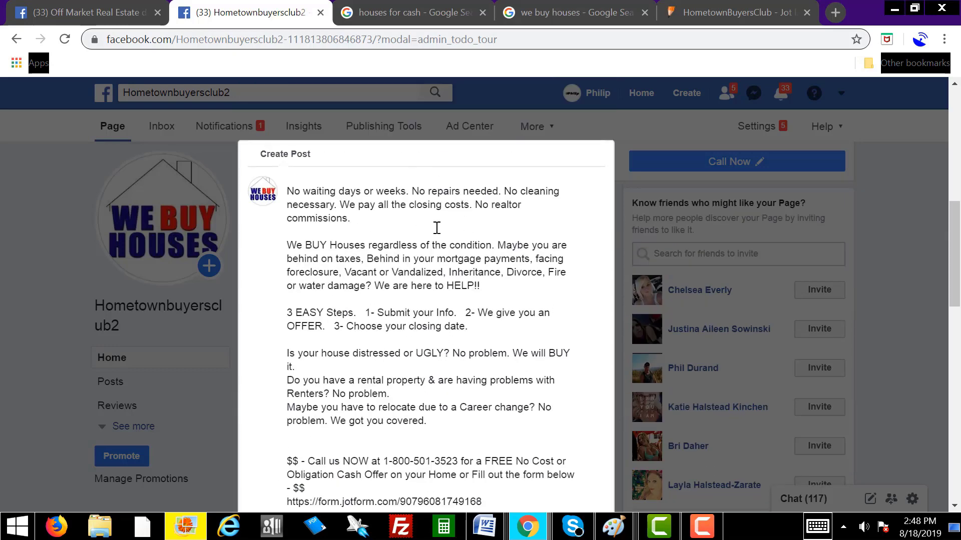
pyautogui.scroll(-10, 429, 328)
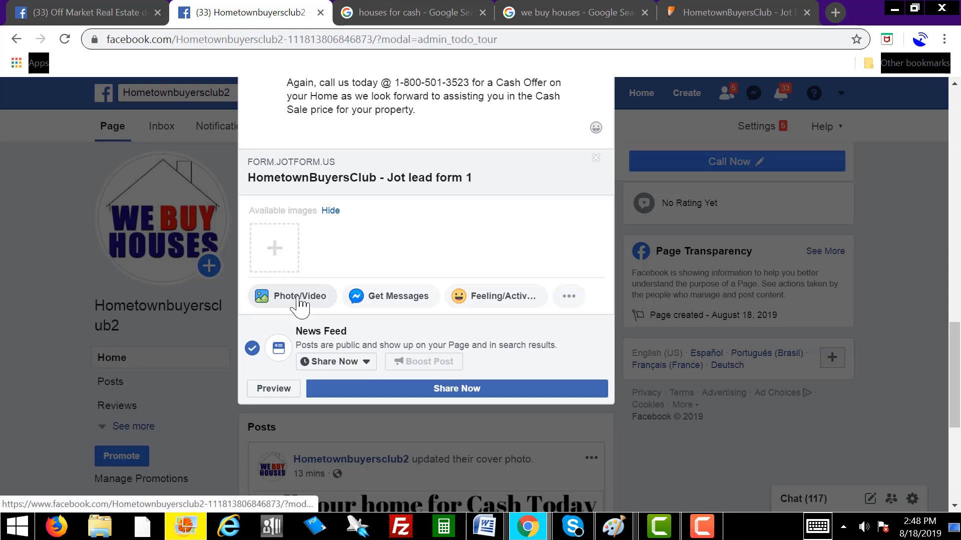
pyautogui.scroll(-6, 300, 306)
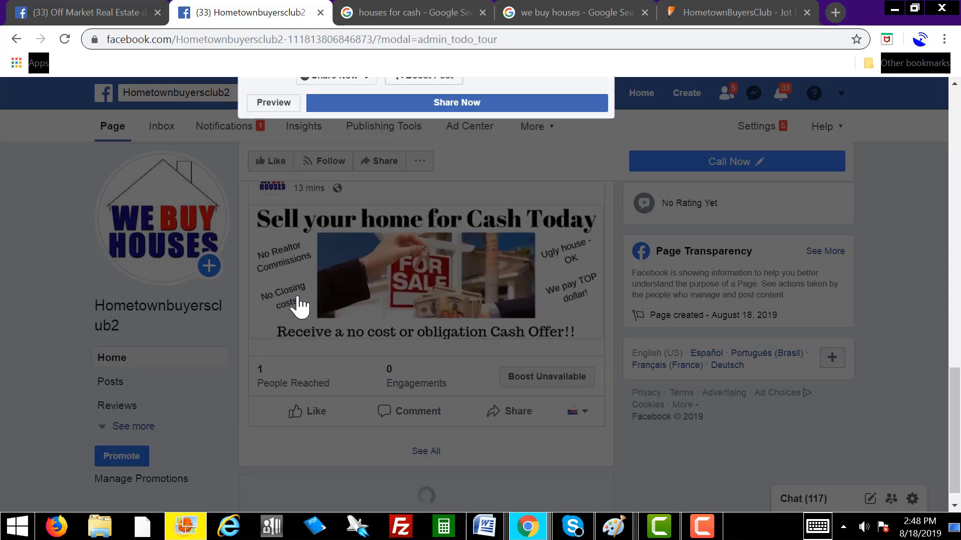
pyautogui.scroll(8, 397, 300)
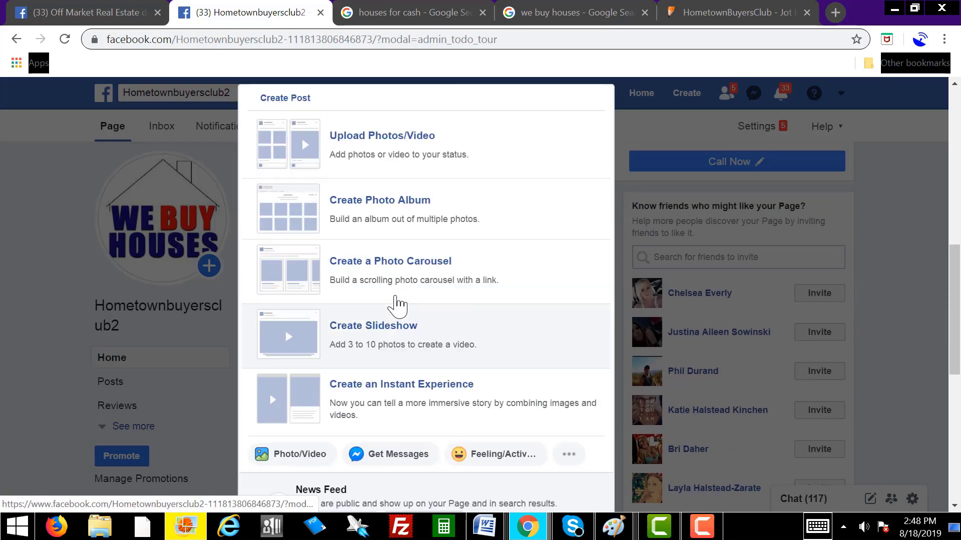
pyautogui.scroll(4, 397, 303)
pyautogui.scroll(-3, 401, 279)
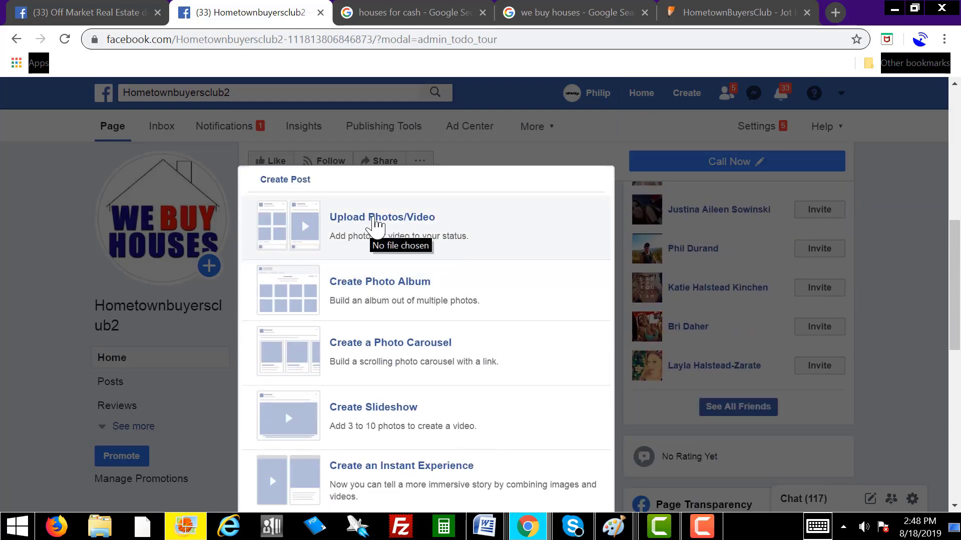
pyautogui.click(367, 224)
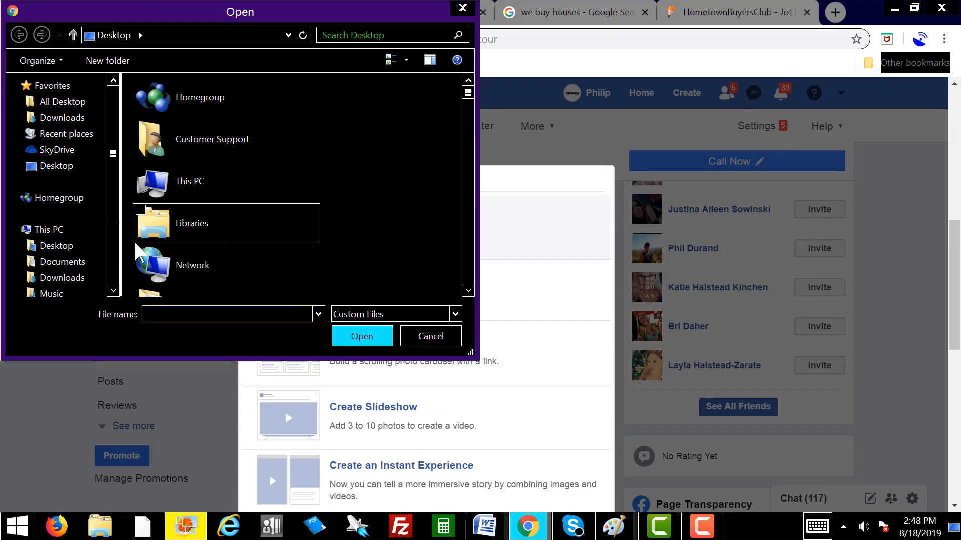
pyautogui.click(36, 245)
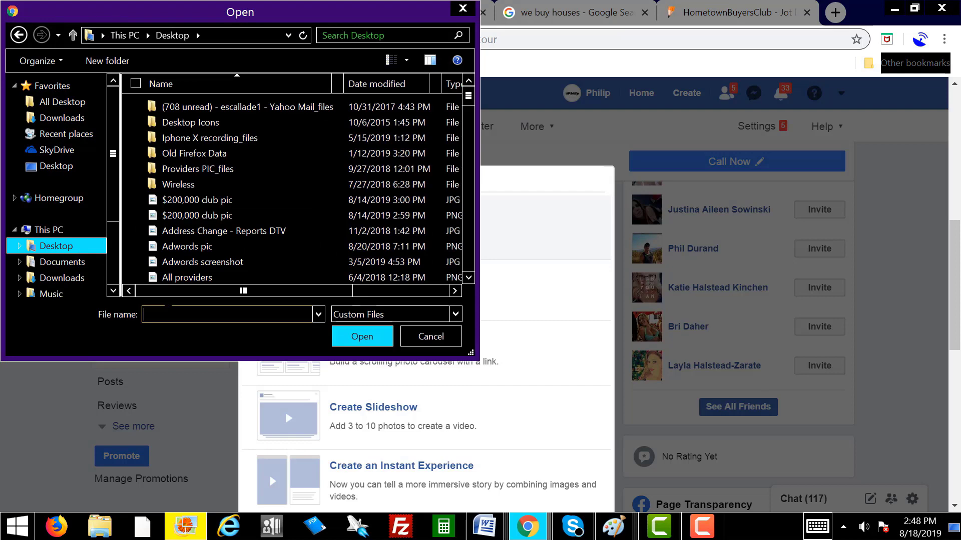
pyautogui.write('FB')
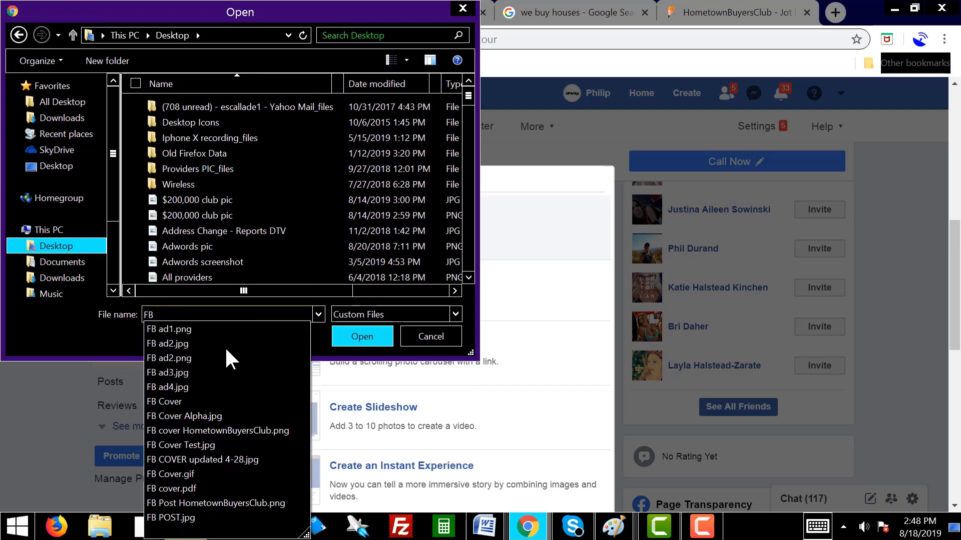
pyautogui.click(203, 517)
pyautogui.click(359, 339)
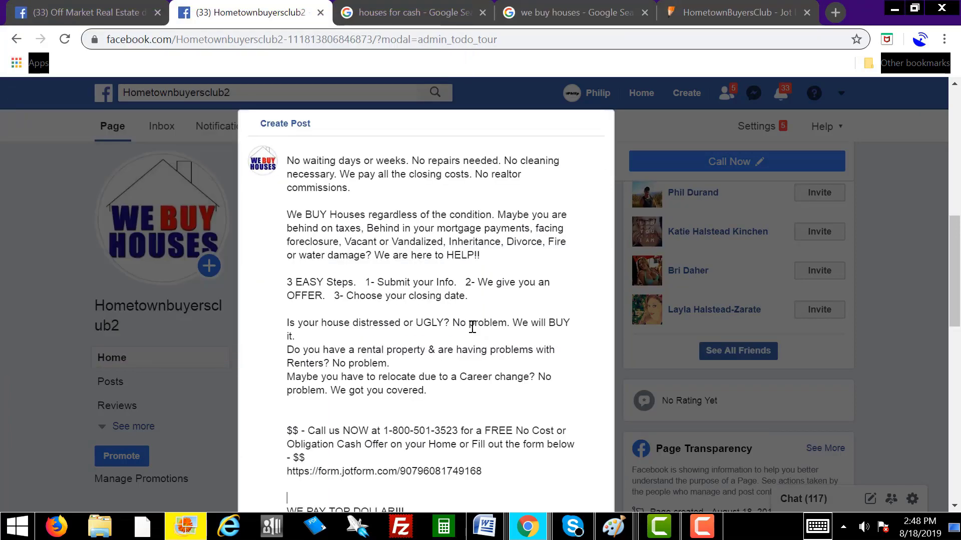
pyautogui.scroll(-8, 530, 367)
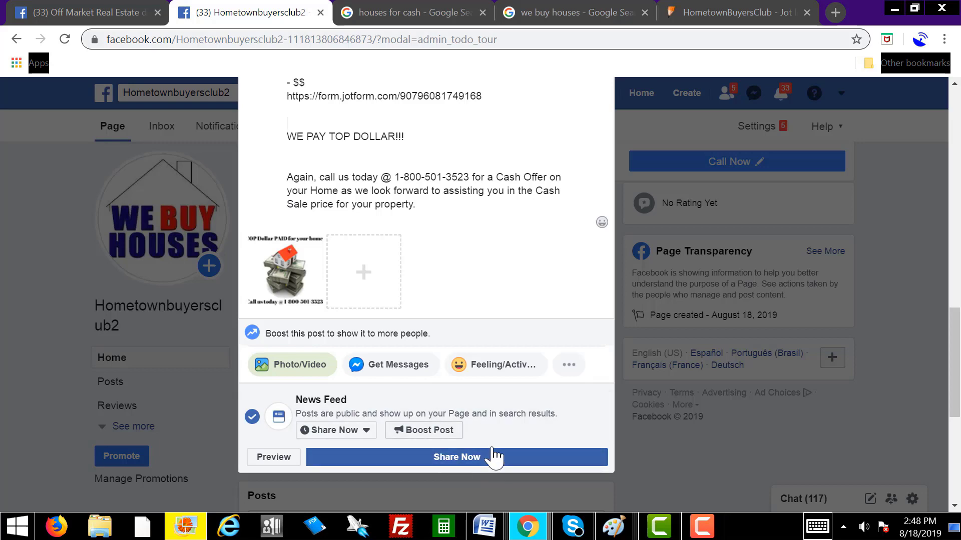
pyautogui.click(478, 463)
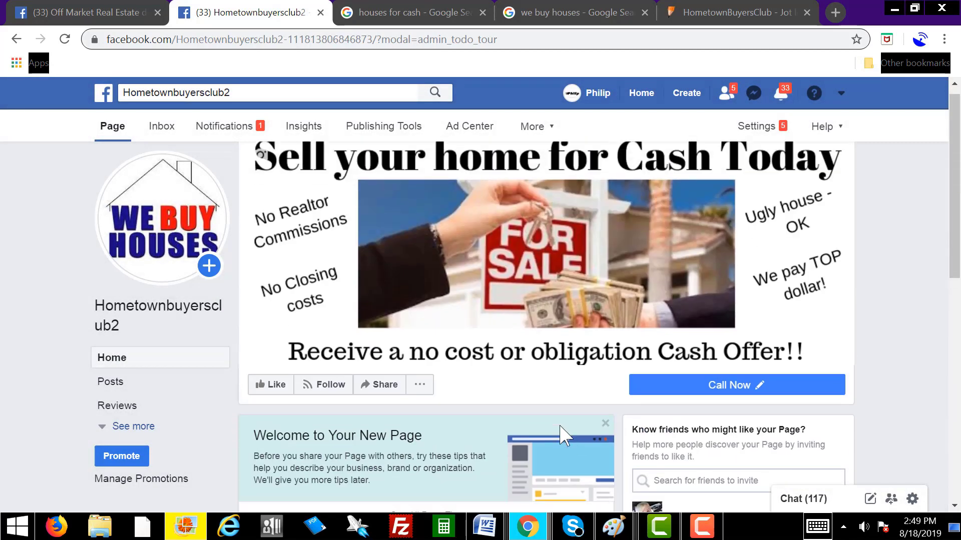
pyautogui.scroll(-5, 560, 435)
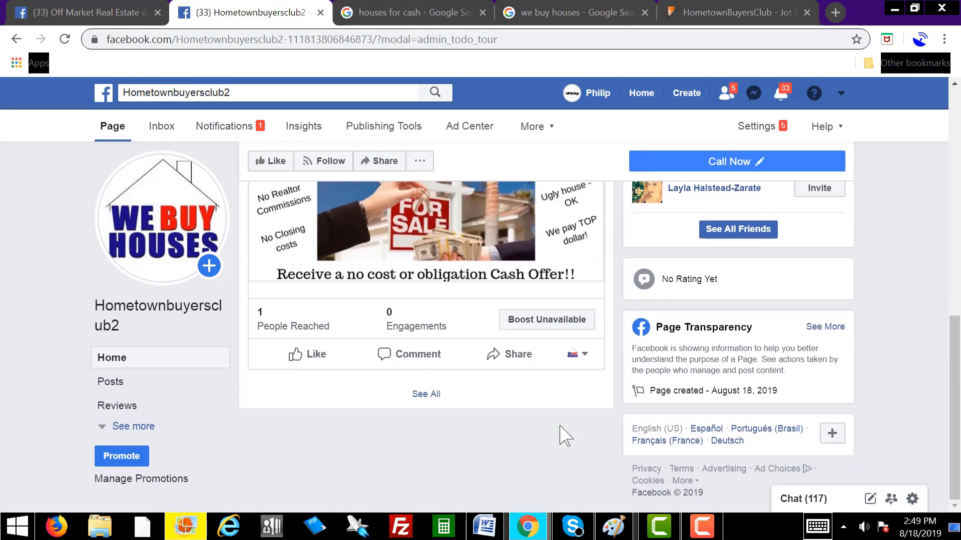
pyautogui.scroll(8, 564, 435)
pyautogui.scroll(-3, 564, 435)
pyautogui.scroll(4, 562, 435)
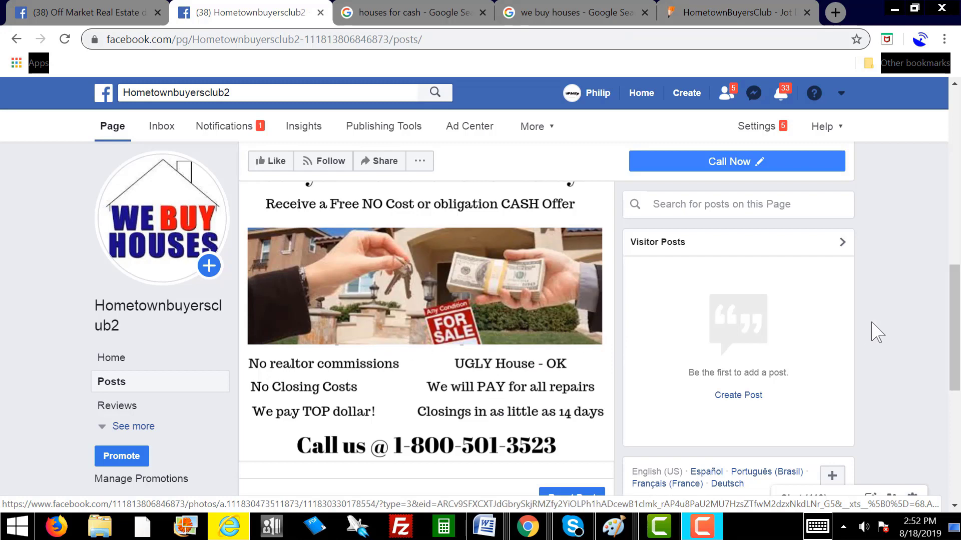
pyautogui.moveTo(956, 320); pyautogui.dragTo(956, 255)
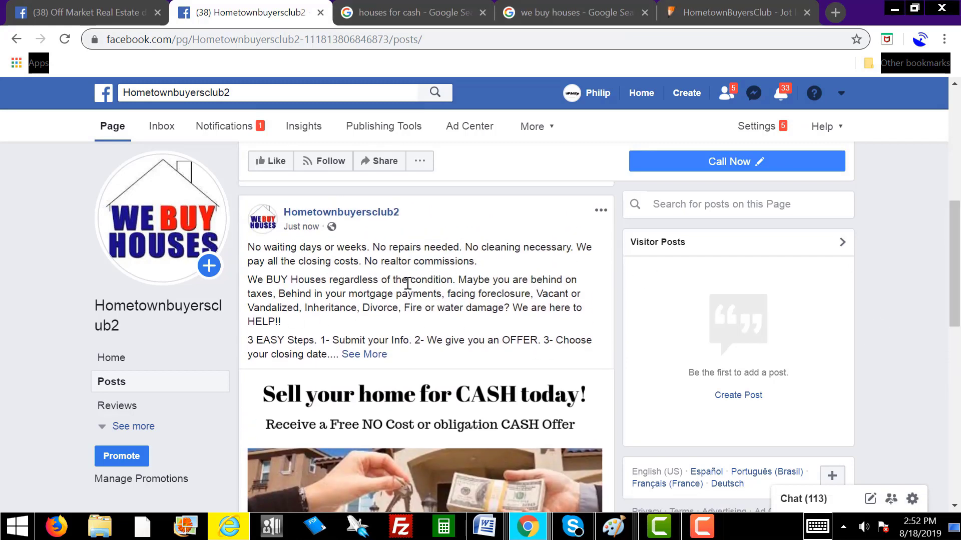
pyautogui.click(373, 355)
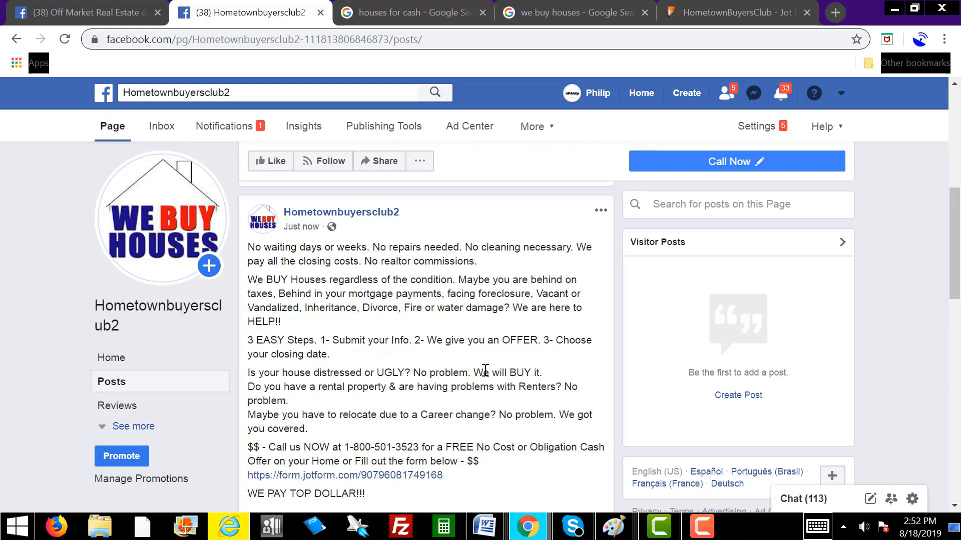
pyautogui.scroll(-3, 453, 365)
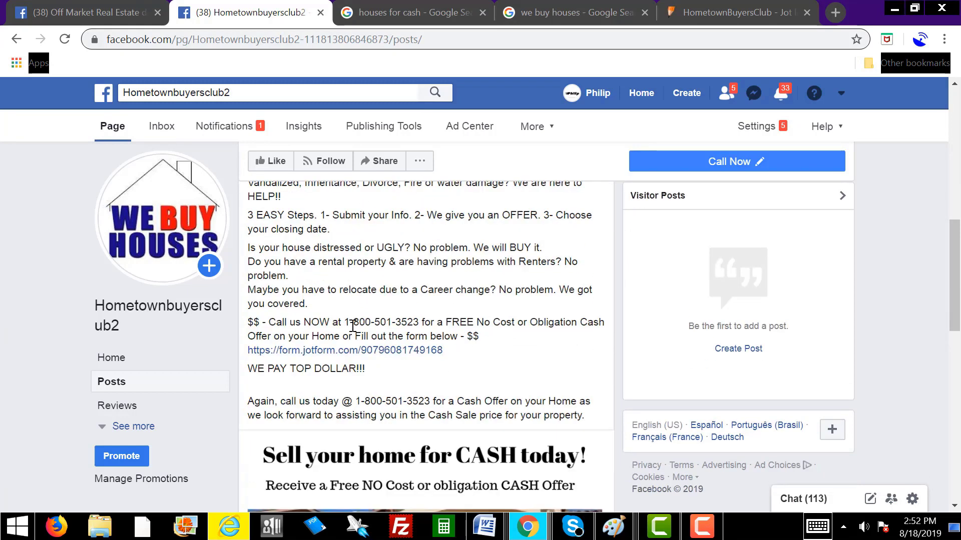
pyautogui.moveTo(352, 326); pyautogui.dragTo(425, 324)
pyautogui.moveTo(463, 356); pyautogui.dragTo(237, 351)
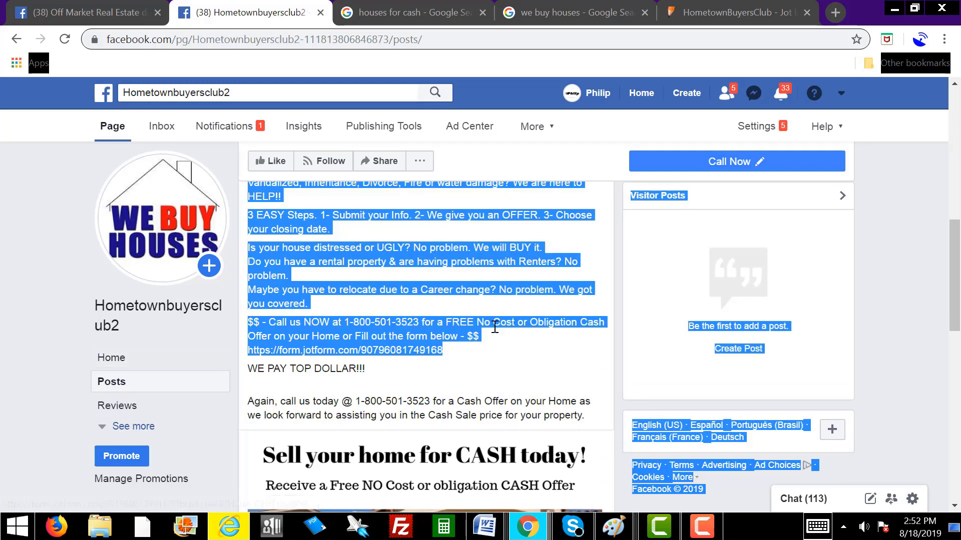
pyautogui.scroll(-3, 517, 363)
pyautogui.click(495, 248)
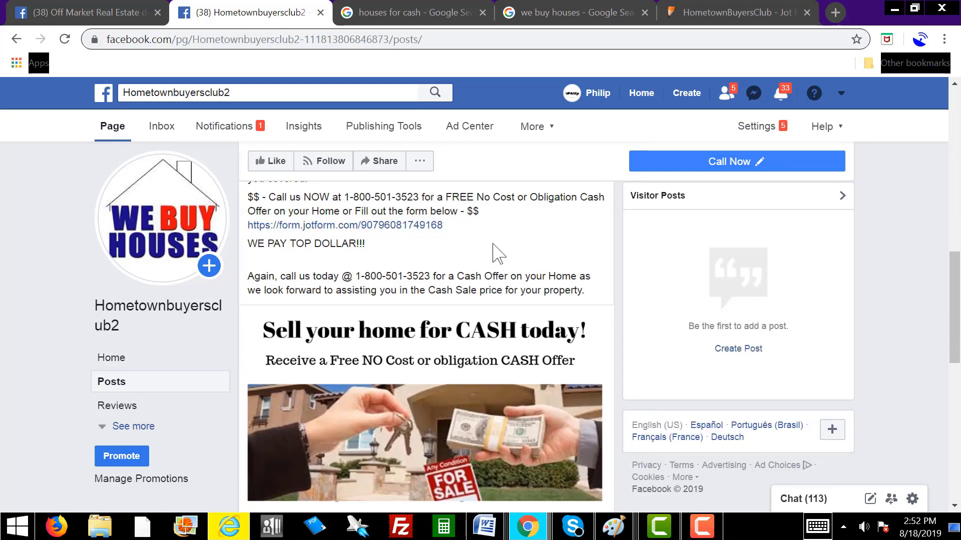
pyautogui.scroll(-3, 496, 250)
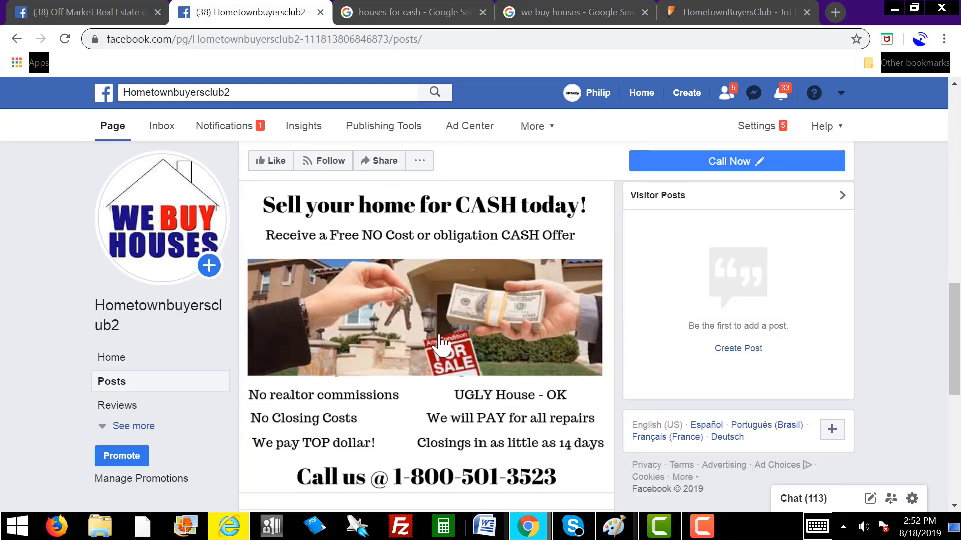
pyautogui.scroll(-3, 483, 364)
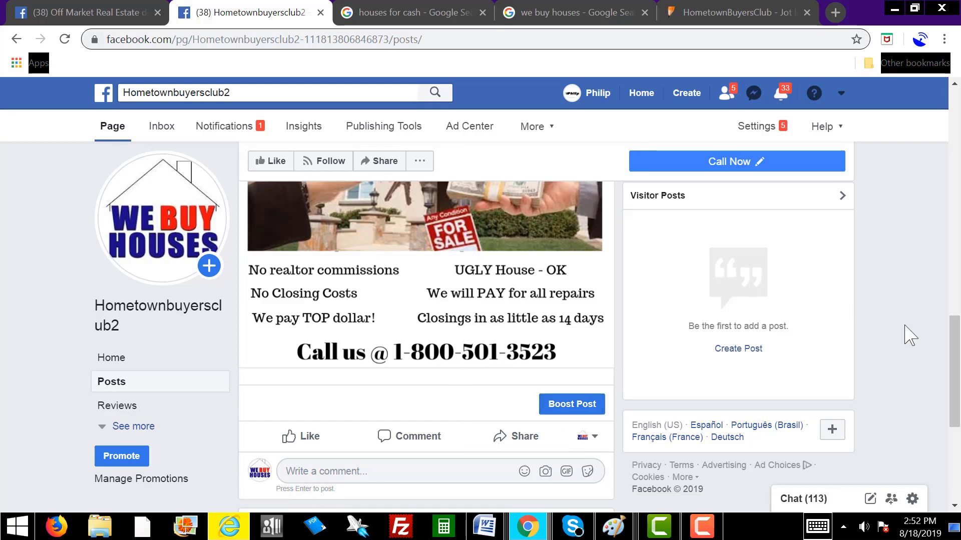
pyautogui.scroll(15, 904, 337)
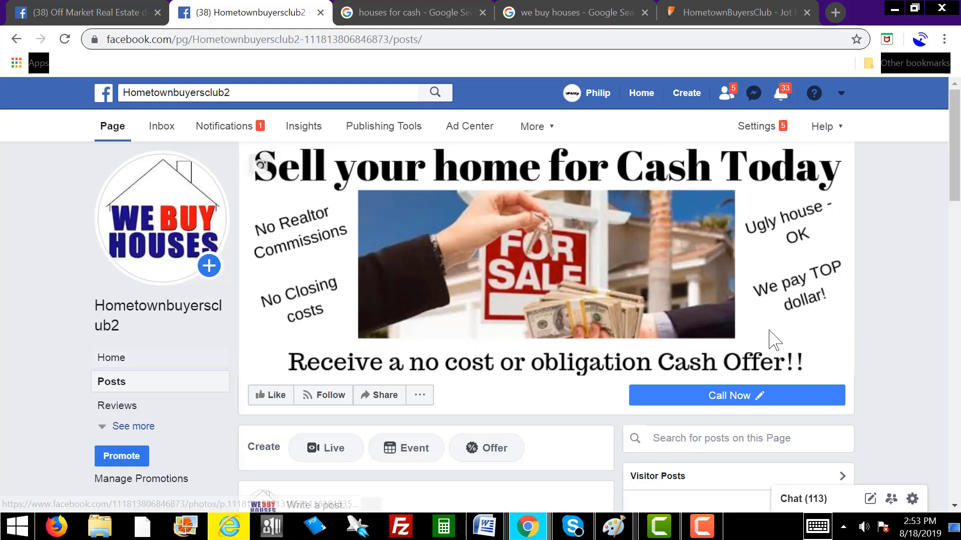
pyautogui.scroll(-3, 847, 336)
pyautogui.click(714, 272)
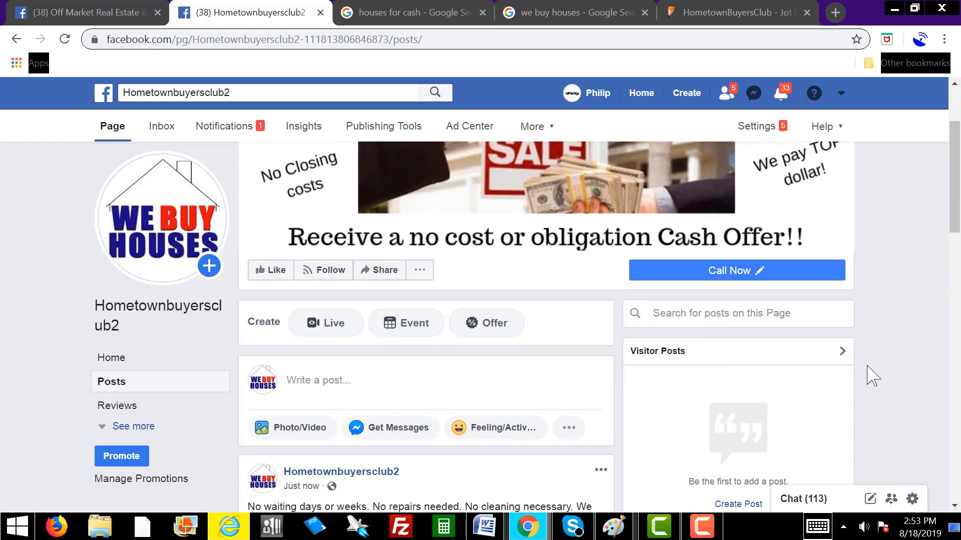
pyautogui.scroll(-5, 869, 343)
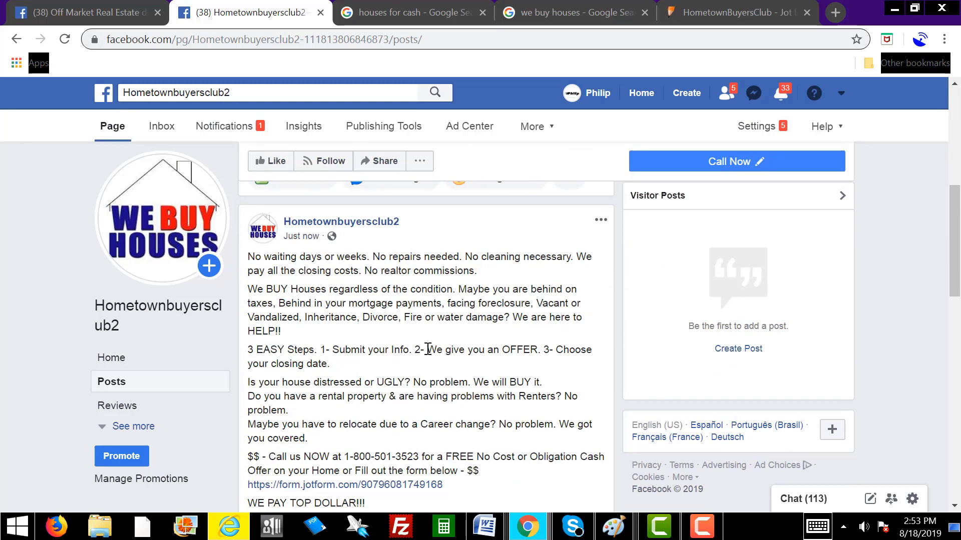
pyautogui.scroll(-5, 458, 327)
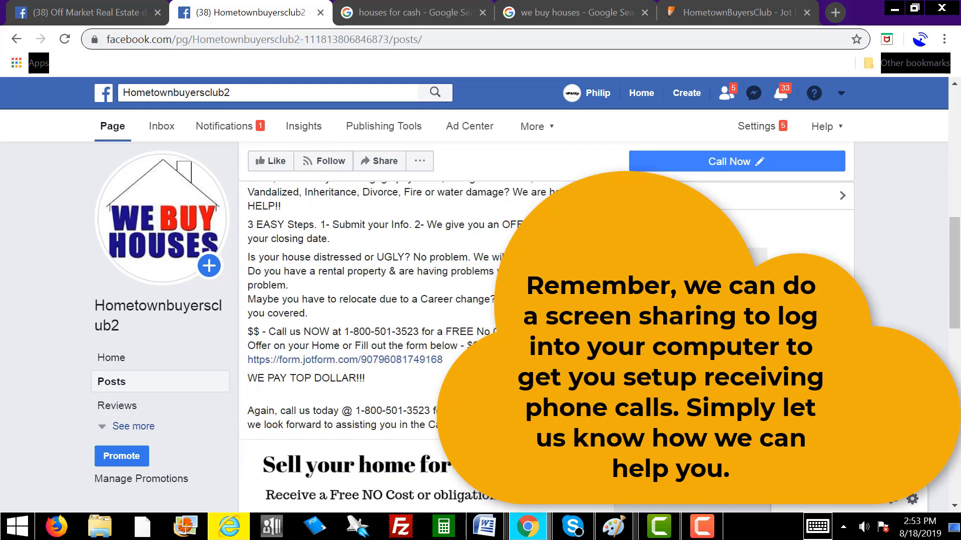
pyautogui.scroll(-5, 424, 304)
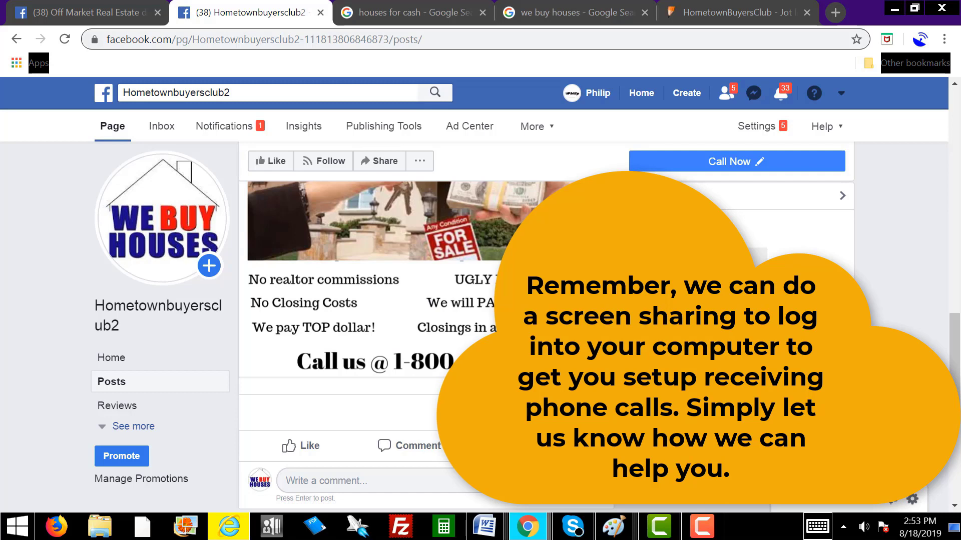
# Step: Start boosting the post with a Learn More button, then bring up the Jotform page for its link
pyautogui.click(570, 413)
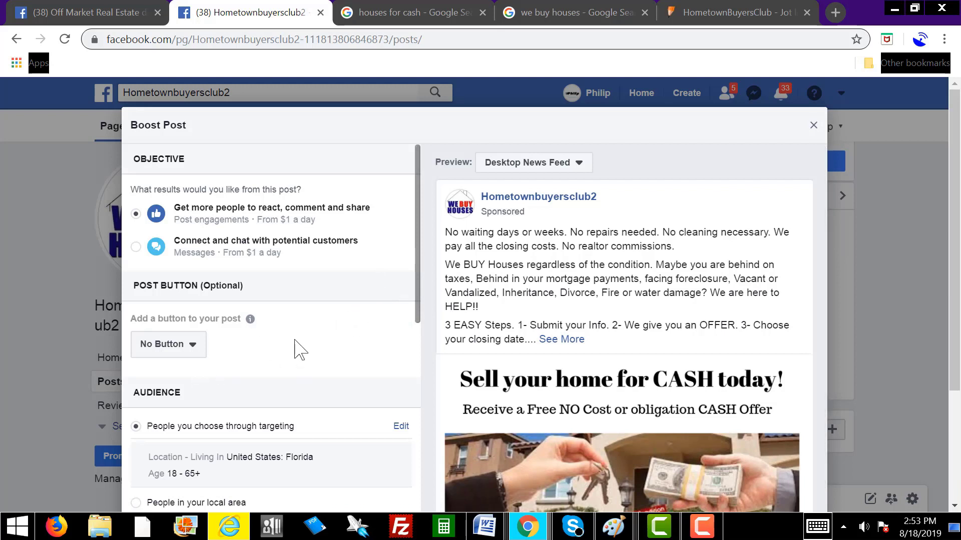
pyautogui.click(183, 349)
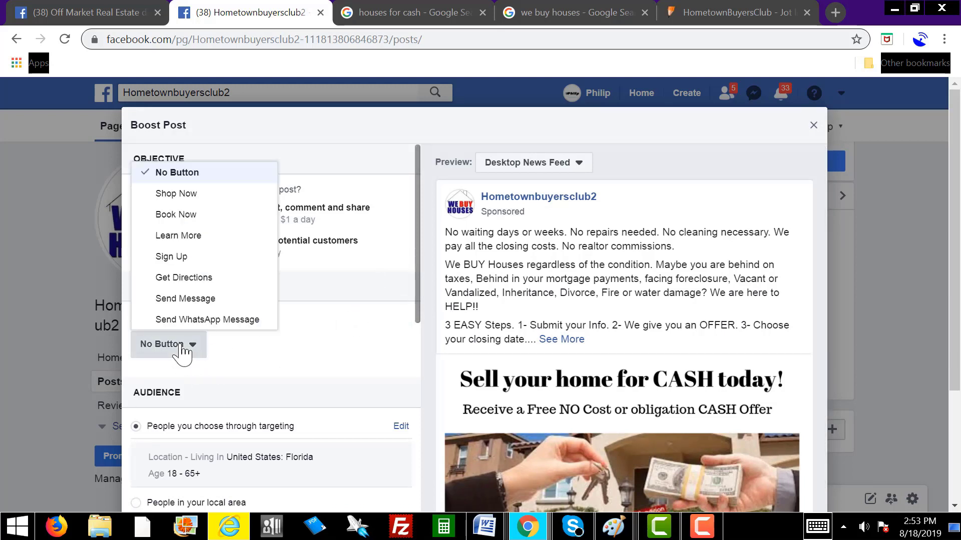
pyautogui.click(194, 237)
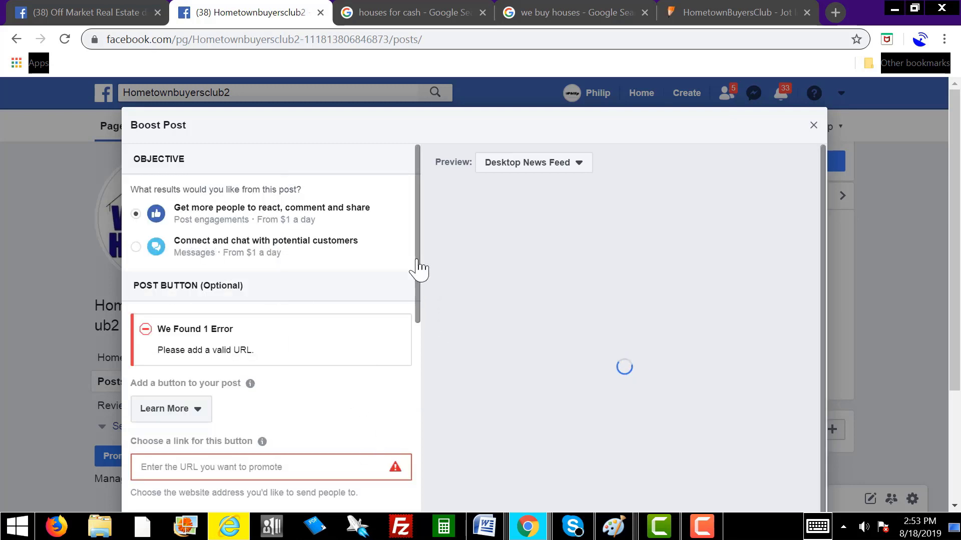
pyautogui.scroll(-2, 270, 401)
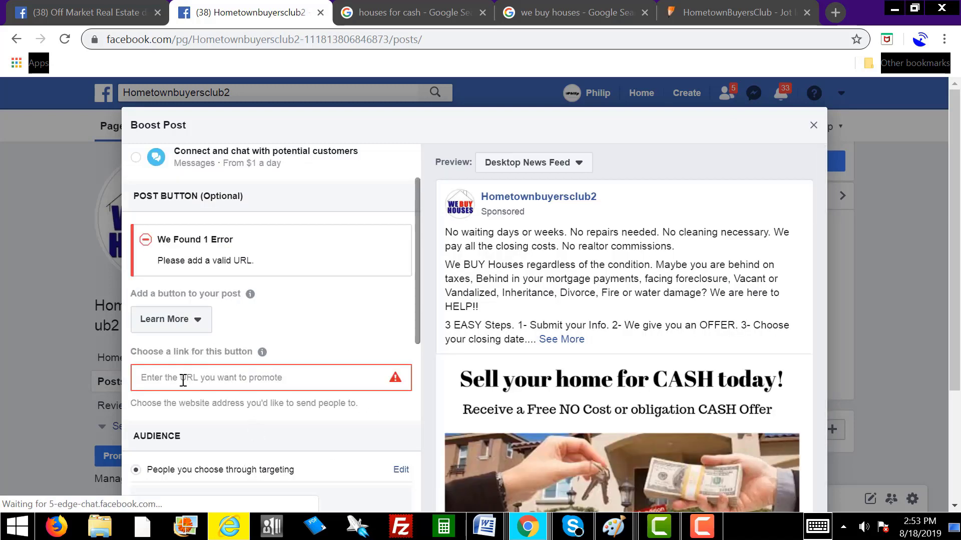
pyautogui.click(209, 378)
pyautogui.click(710, 15)
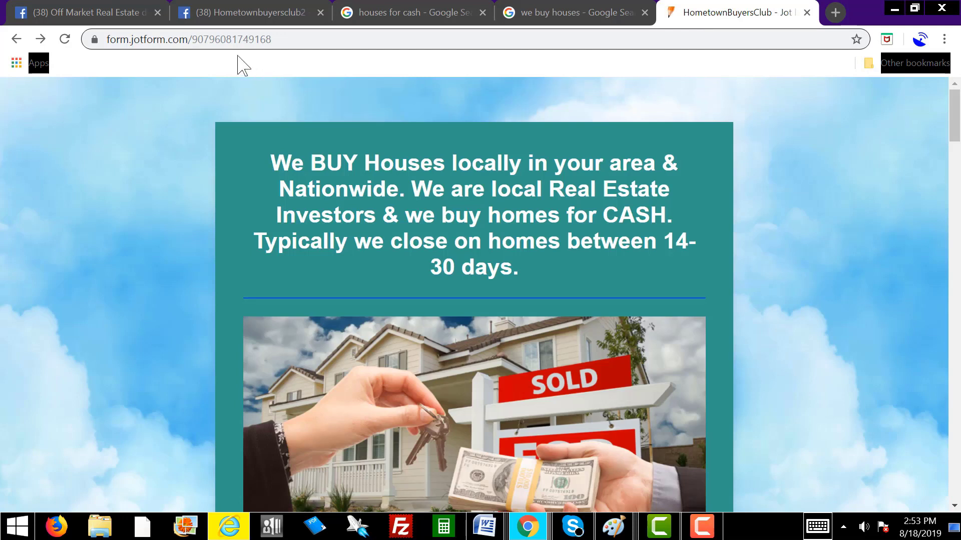
# Step: Copy the Jotform form address and paste it as the Learn More button's link
pyautogui.click(229, 39)
pyautogui.rightClick(228, 40)
pyautogui.click(265, 120)
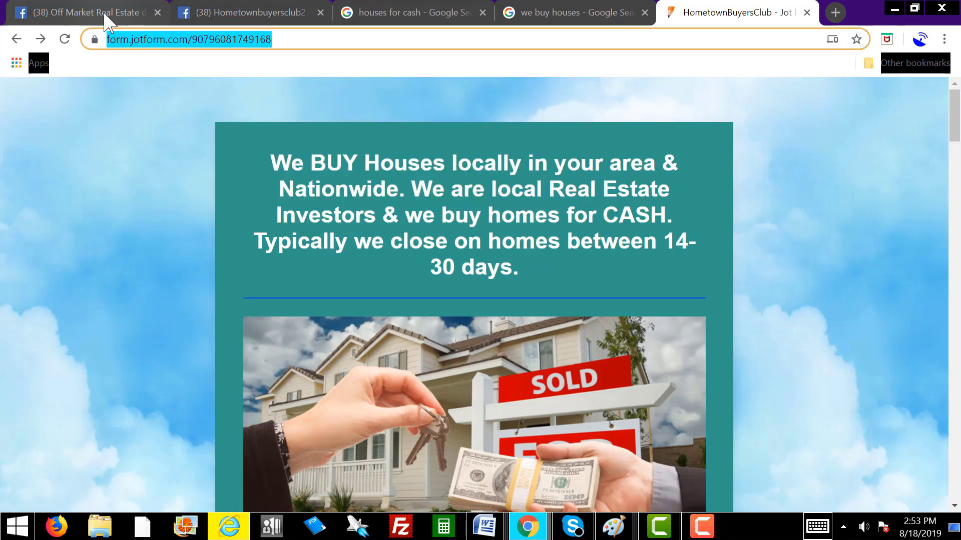
pyautogui.click(262, 19)
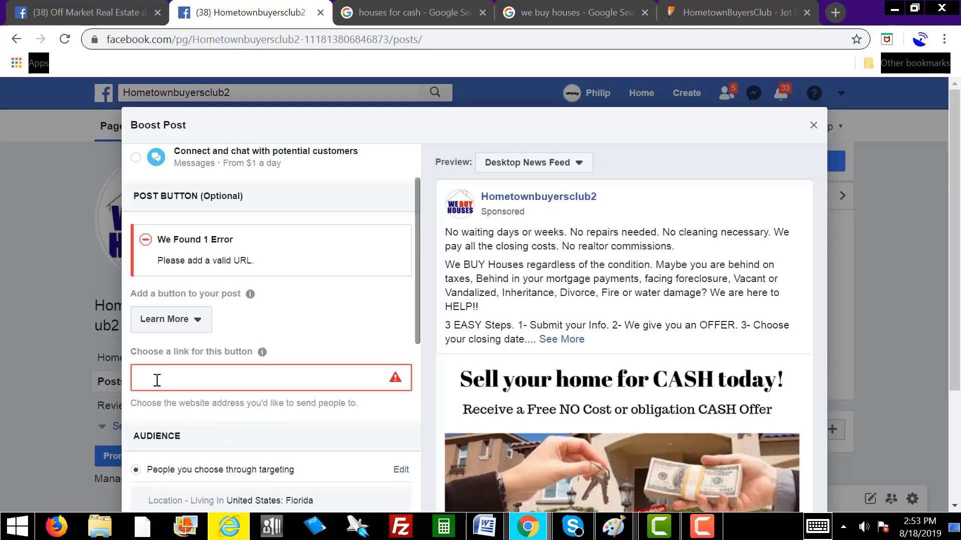
pyautogui.rightClick(151, 377)
pyautogui.click(198, 257)
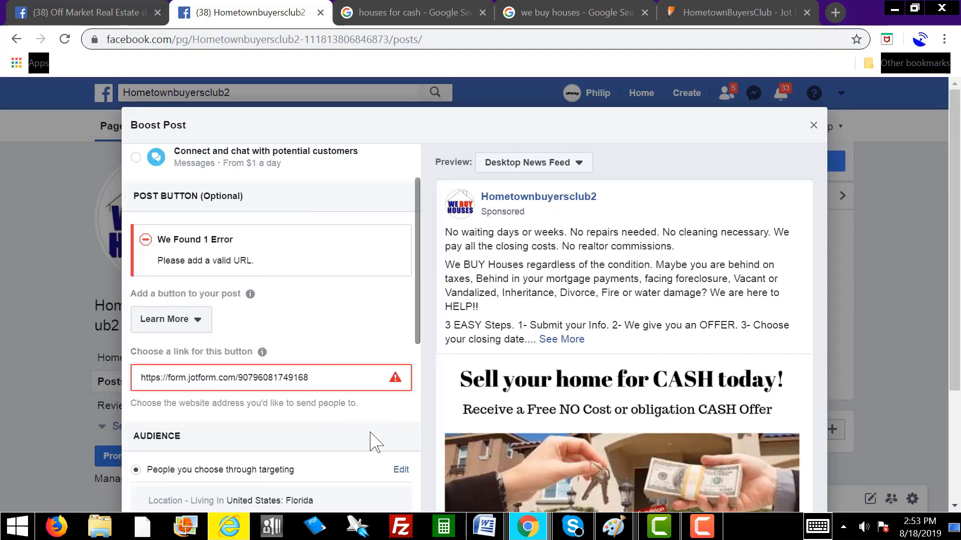
pyautogui.scroll(-2, 363, 439)
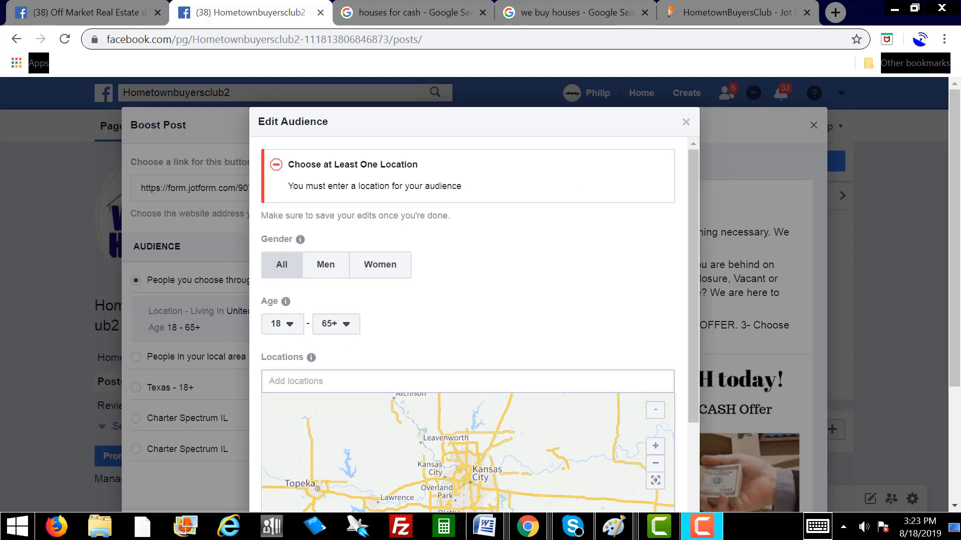
# Step: Copy Memphis, TN from the spreadsheet's FB locations column into the audience locations field
pyautogui.moveTo(960, 12); pyautogui.dragTo(678, 92)
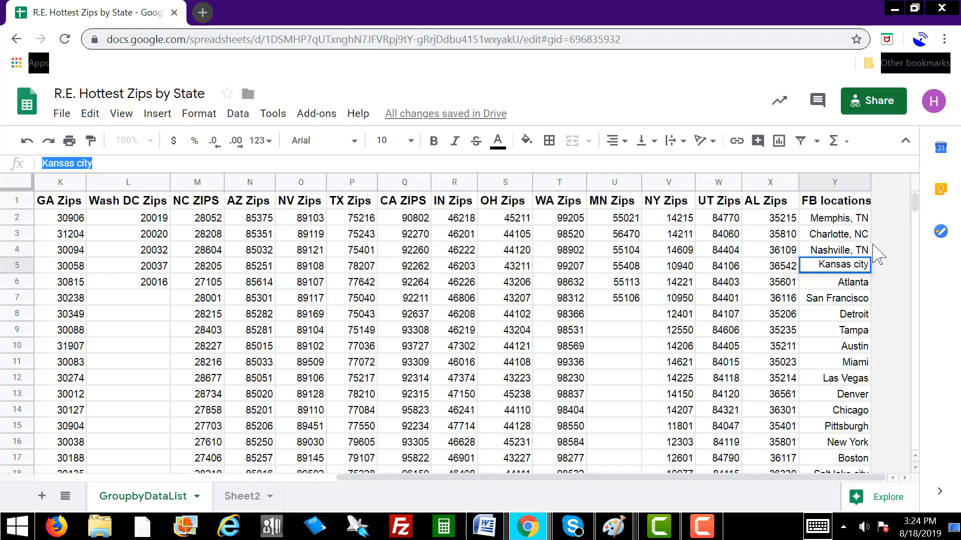
pyautogui.click(833, 220)
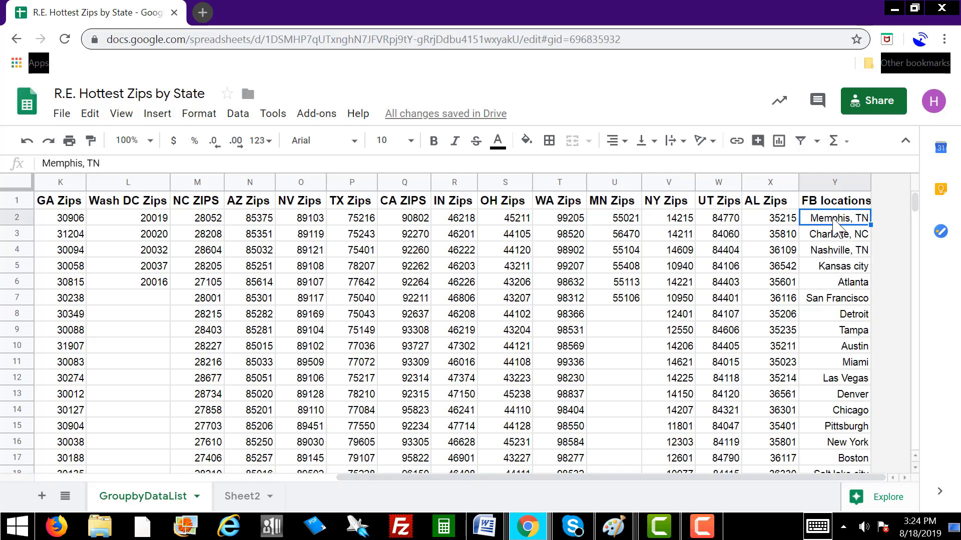
pyautogui.rightClick(832, 220)
pyautogui.click(873, 160)
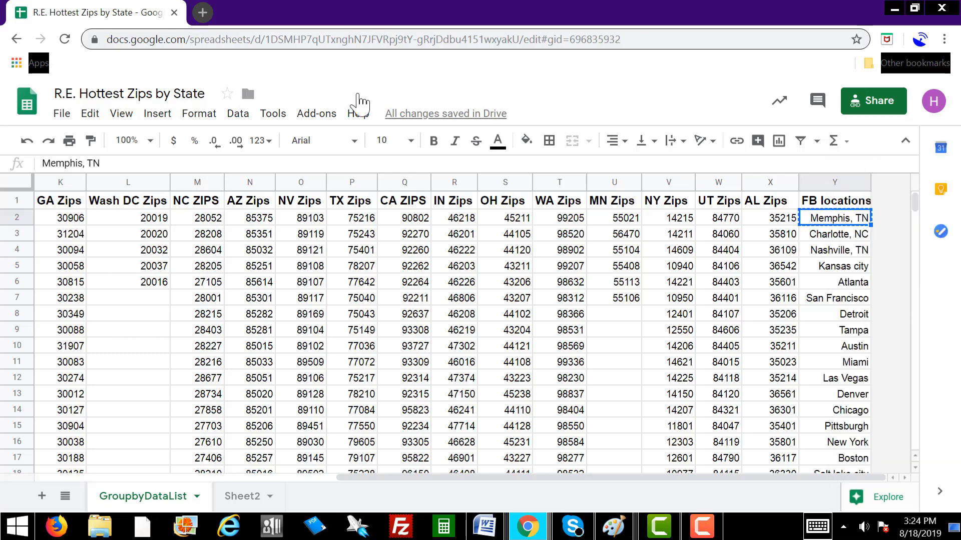
pyautogui.hotkey('alt', 'Tab')
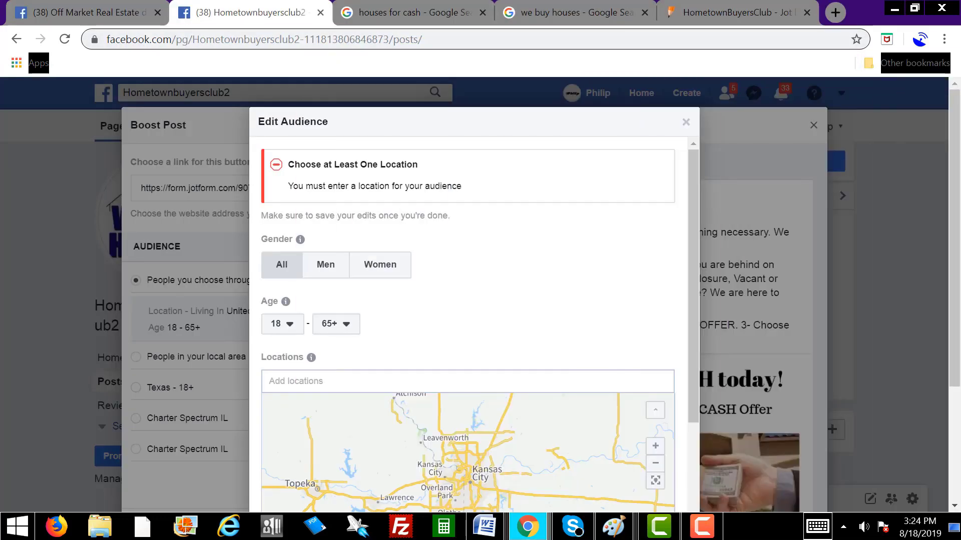
pyautogui.rightClick(311, 381)
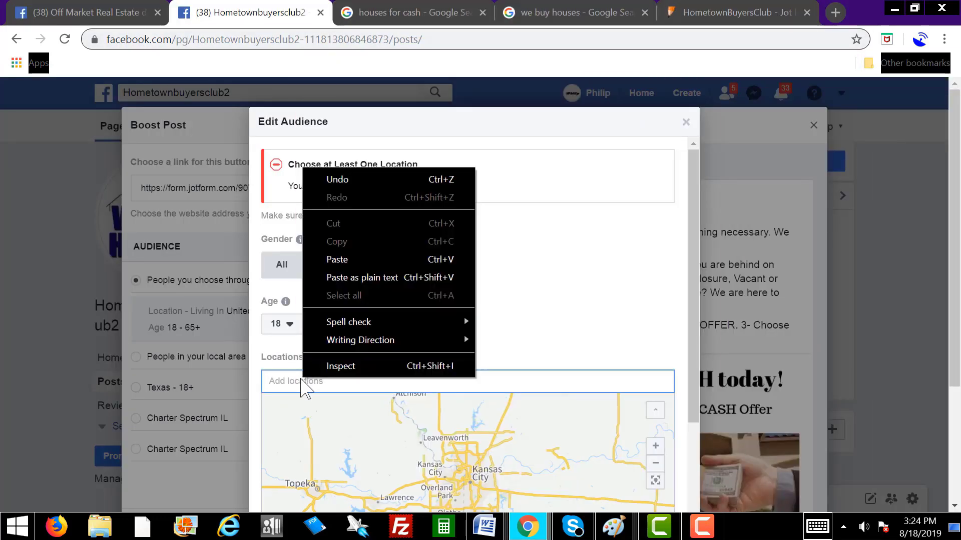
pyautogui.click(367, 263)
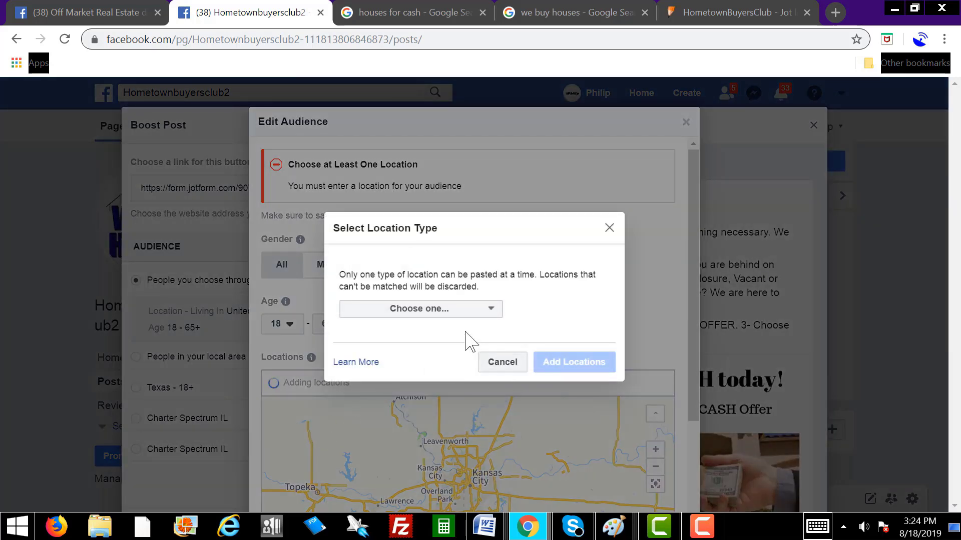
# Step: Add Memphis, Tennessee and North Charlotte, North Carolina to the boost audience locations
pyautogui.click(463, 314)
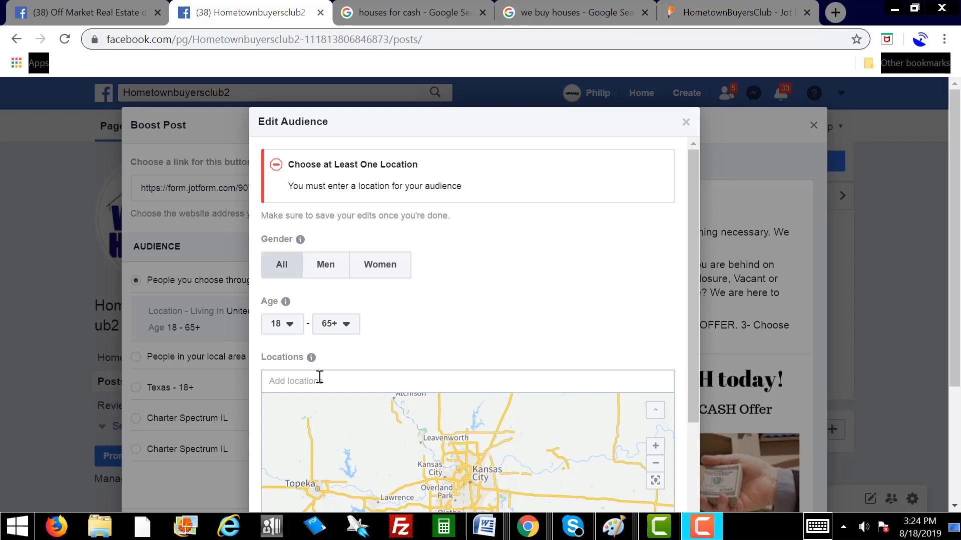
pyautogui.click(320, 379)
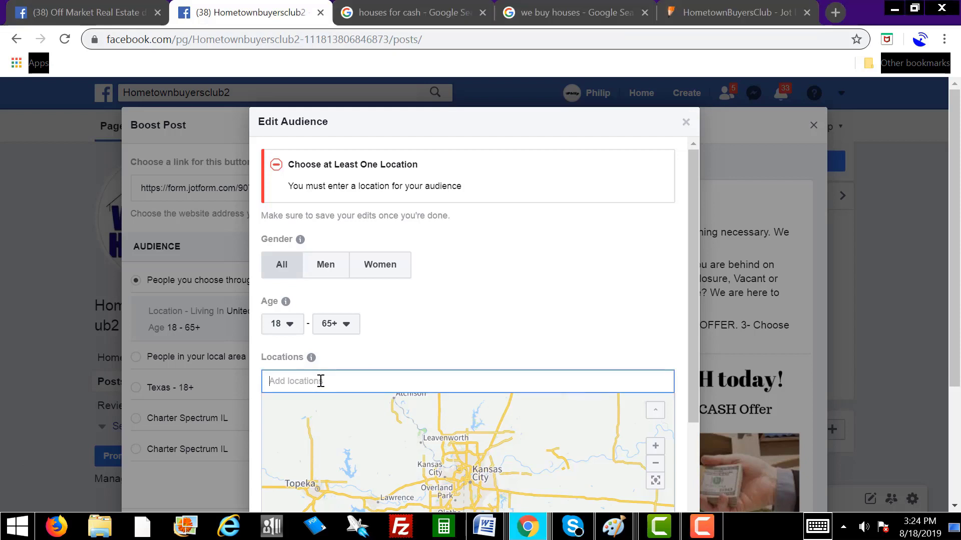
pyautogui.write('memphis')
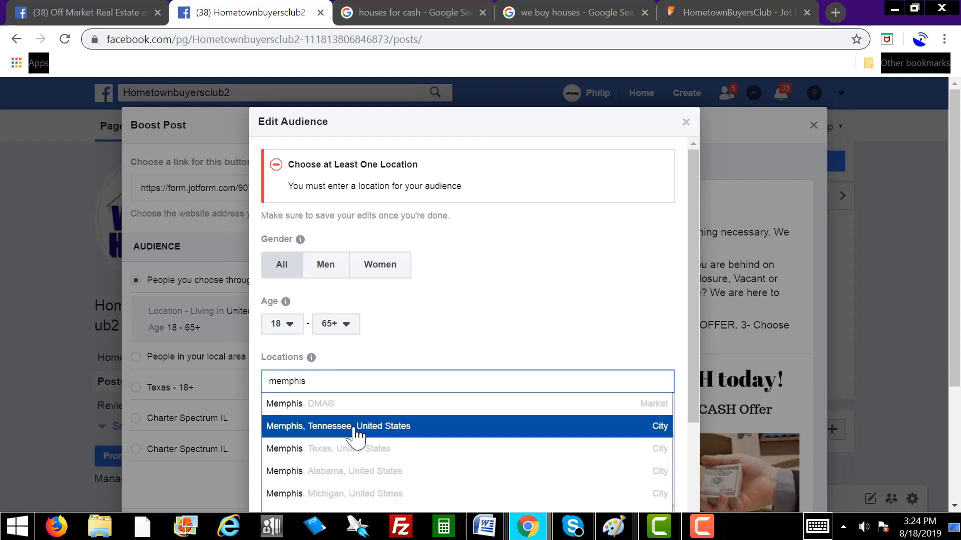
pyautogui.click(353, 427)
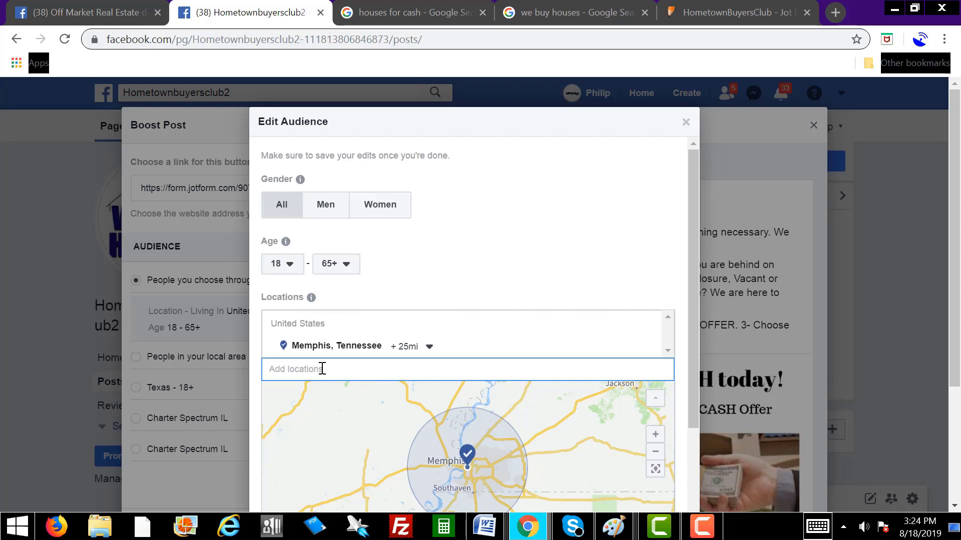
pyautogui.write('Charlotte,')
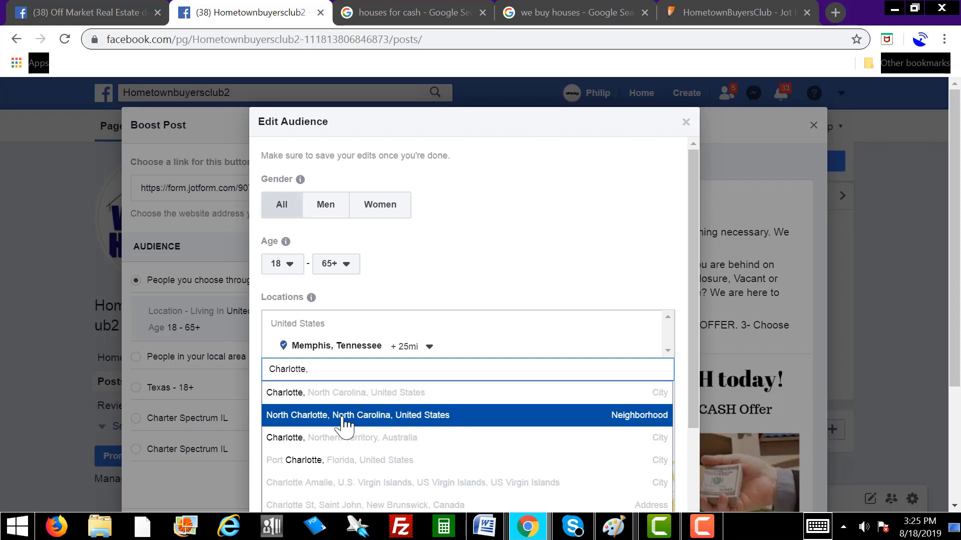
pyautogui.click(344, 426)
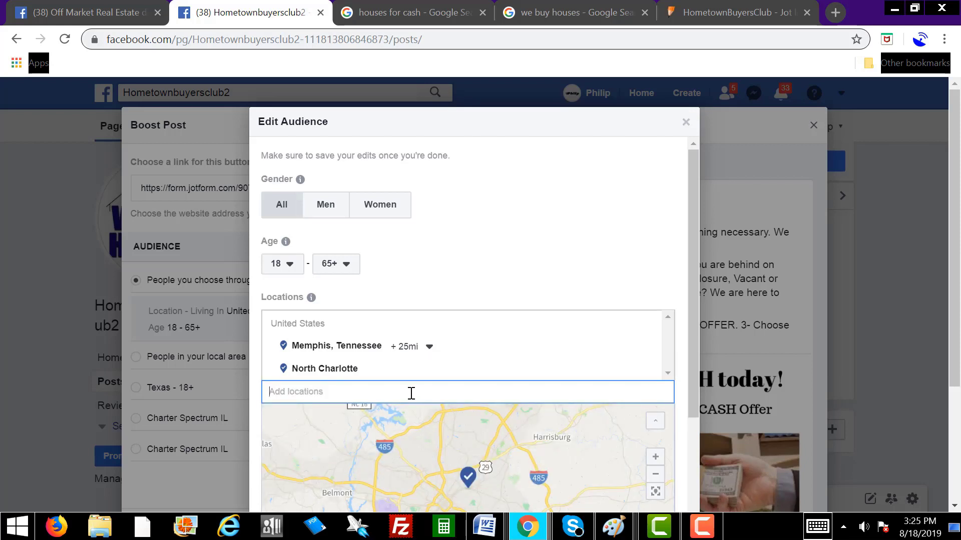
pyautogui.moveTo(960, 75); pyautogui.dragTo(626, 13)
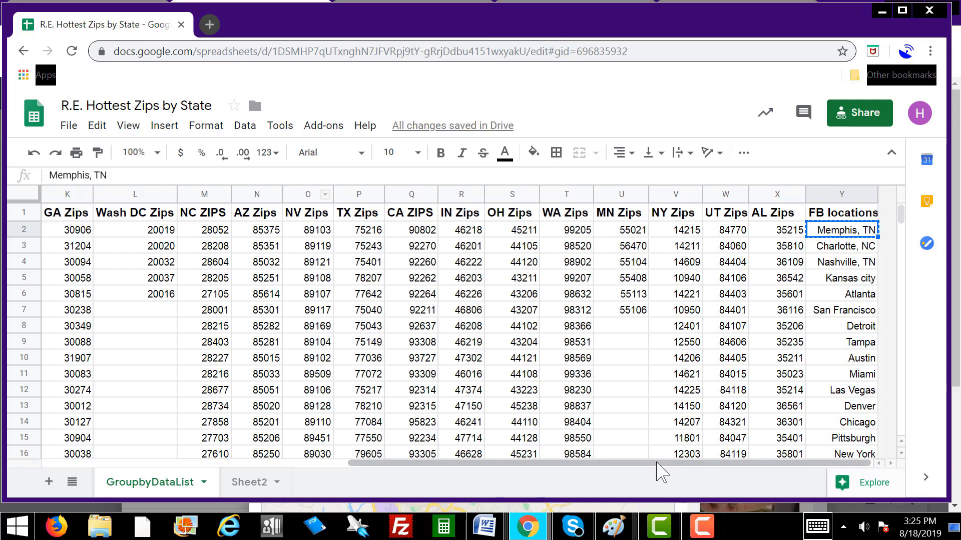
# Step: Review the FB locations column in the sheet, then bring Facebook's audience editor back
pyautogui.moveTo(658, 463); pyautogui.dragTo(760, 465)
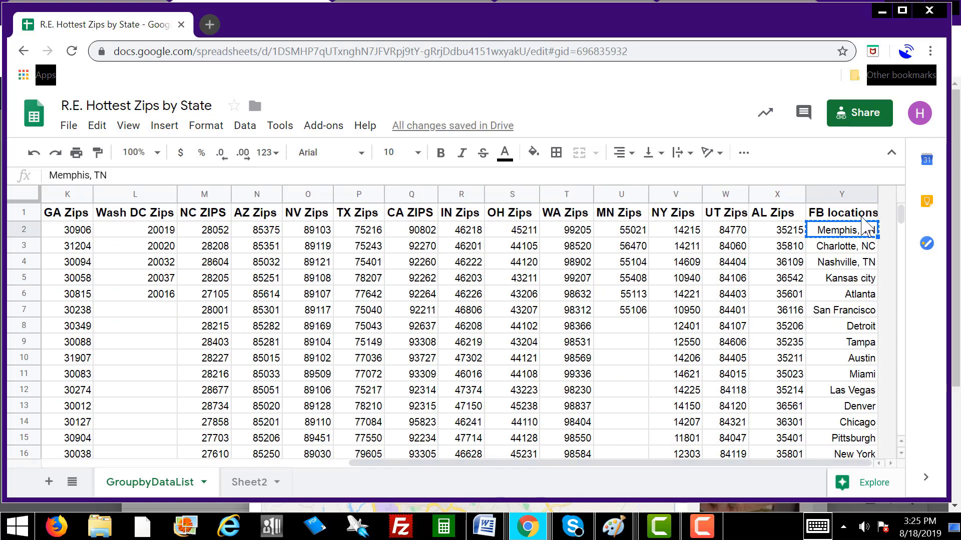
pyautogui.scroll(-4, 860, 335)
pyautogui.scroll(4, 859, 345)
pyautogui.click(320, 2)
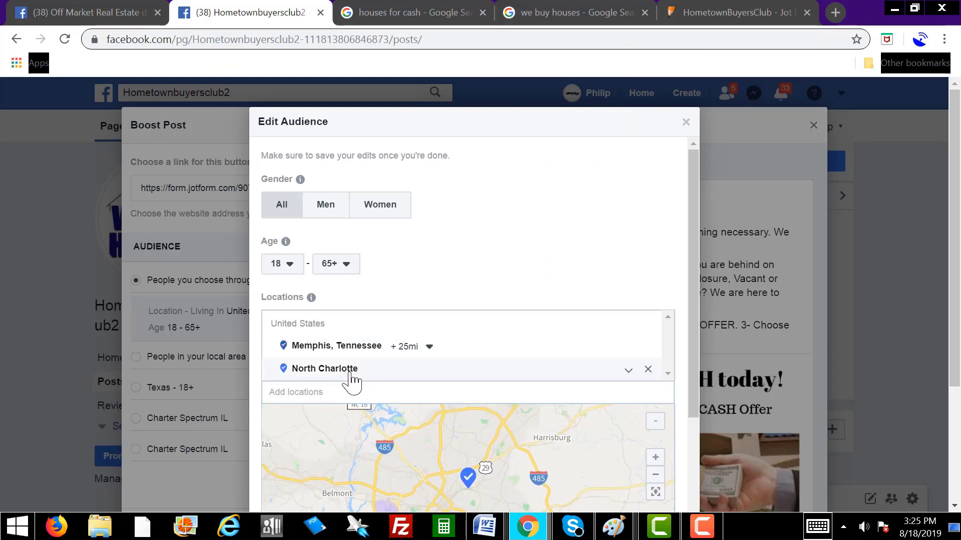
# Step: Add Charlotte, North Carolina and Nashville, Tennessee to the audience locations
pyautogui.moveTo(596, 368)
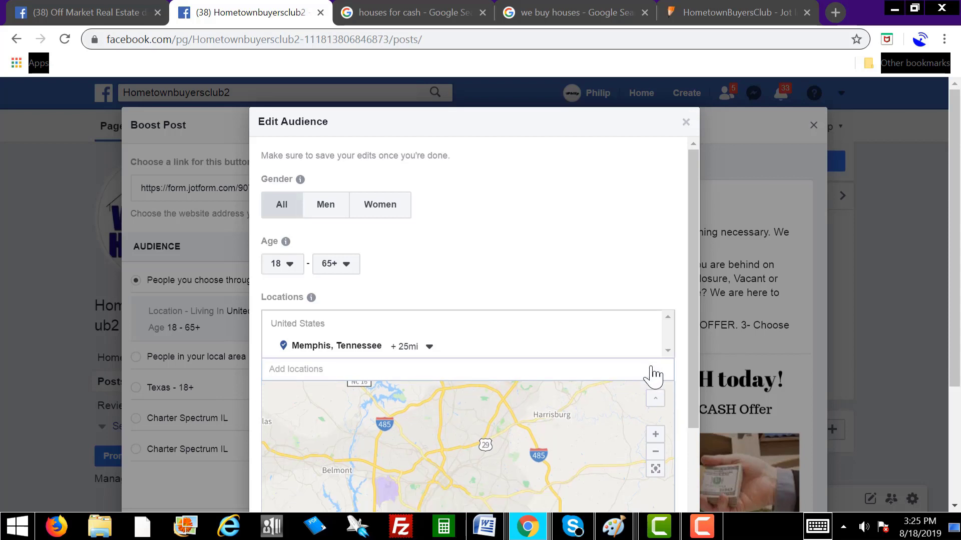
pyautogui.click(324, 371)
pyautogui.write('charlotte')
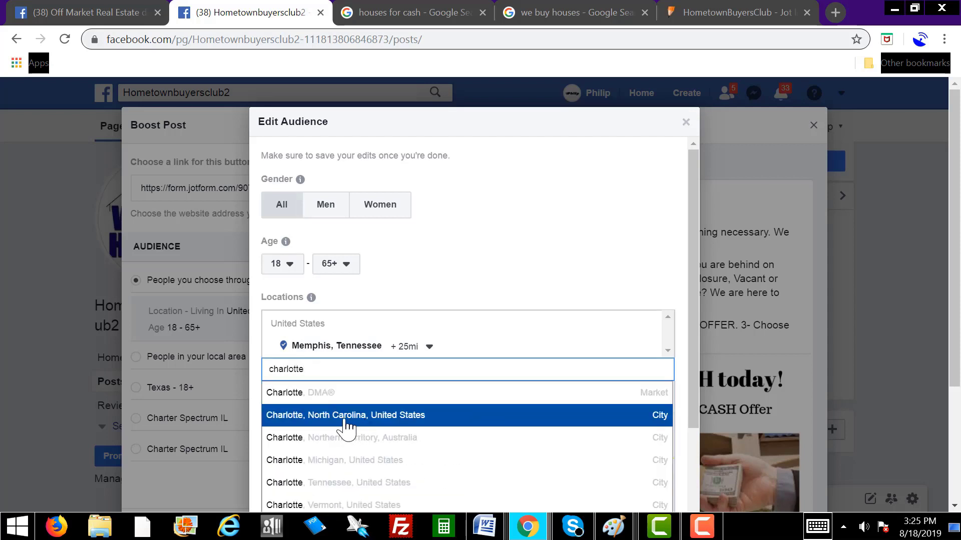
pyautogui.click(345, 416)
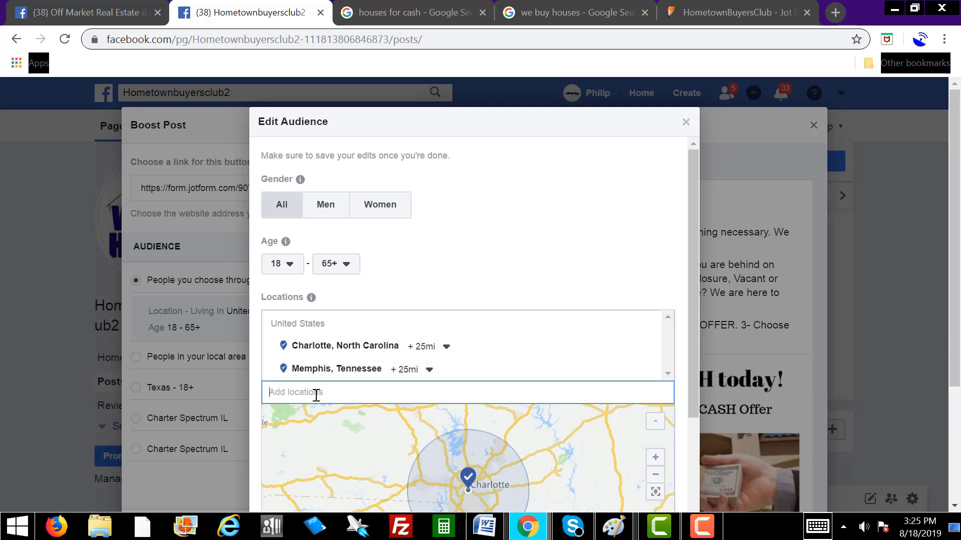
pyautogui.write('Nashville')
pyautogui.click(337, 440)
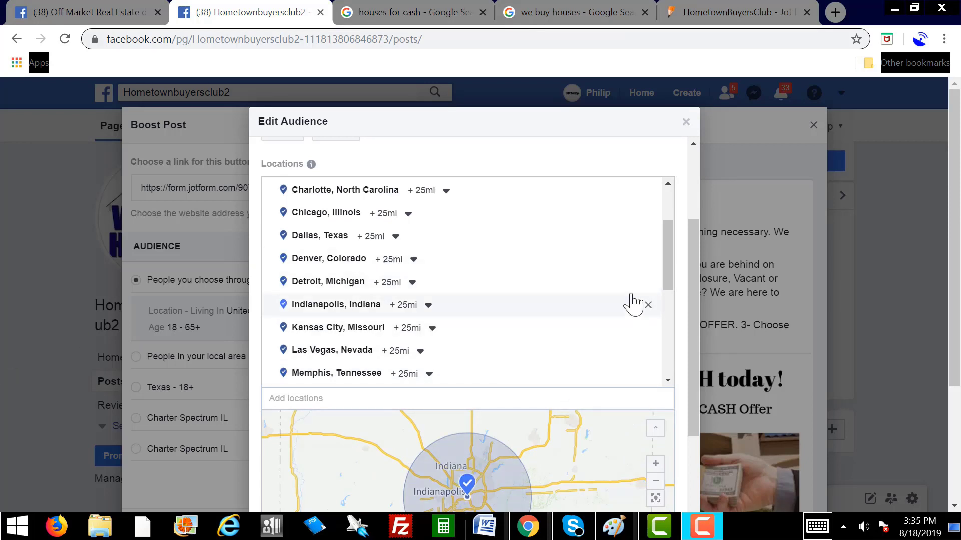
pyautogui.moveTo(669, 275); pyautogui.dragTo(667, 232)
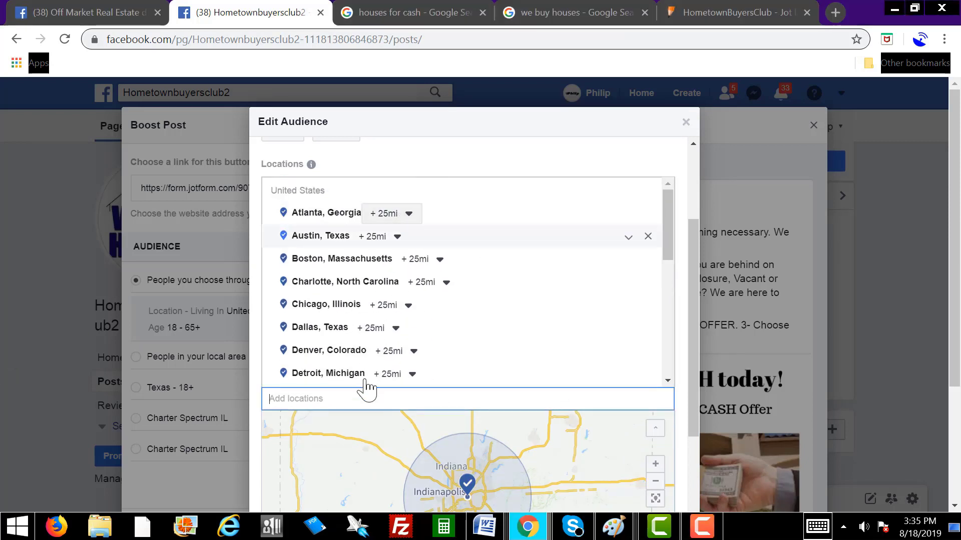
pyautogui.moveTo(960, 79); pyautogui.dragTo(422, 33)
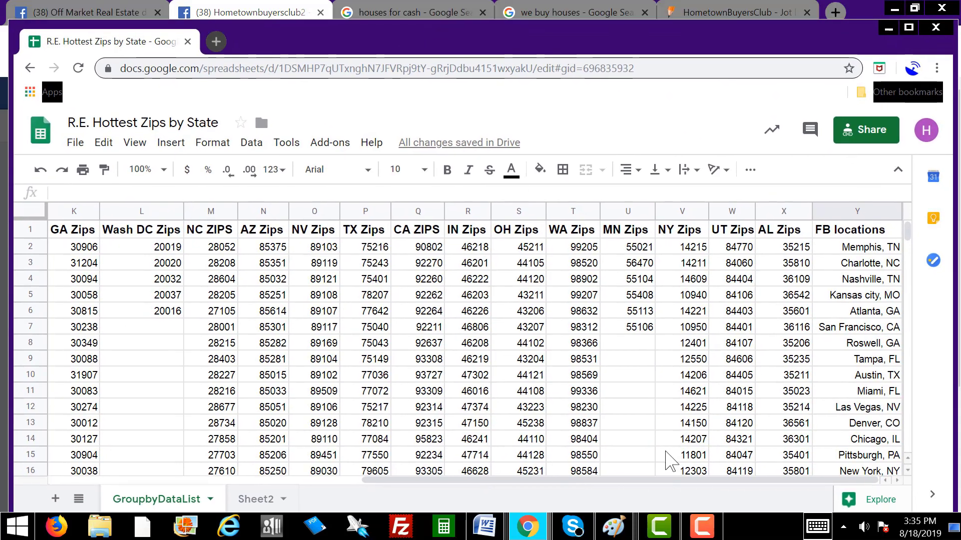
# Step: Check the remaining FB locations cities, then move the sheet aside to show the audience editor
pyautogui.moveTo(694, 481)
pyautogui.mouseDown()
pyautogui.moveTo(648, 484)
pyautogui.moveTo(711, 480)
pyautogui.mouseUp()
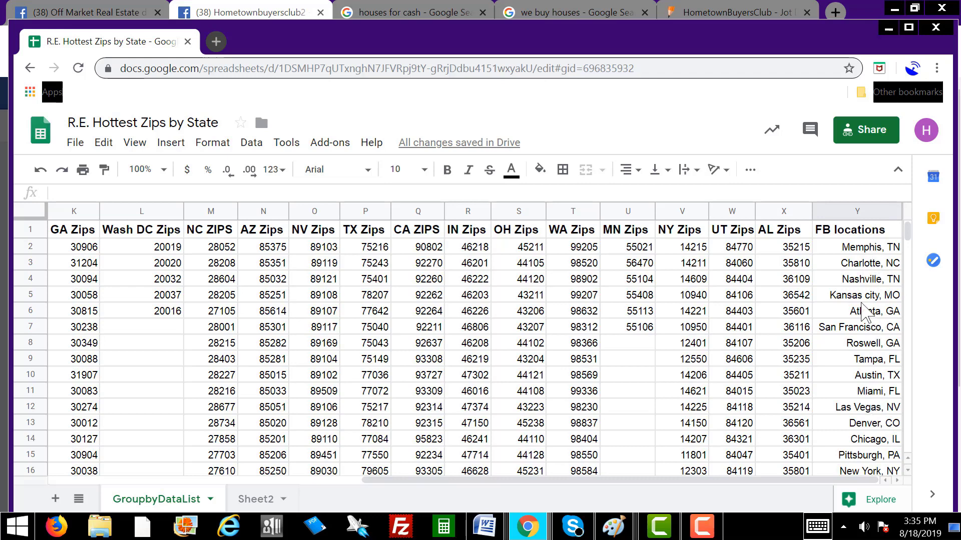
pyautogui.scroll(-4, 870, 339)
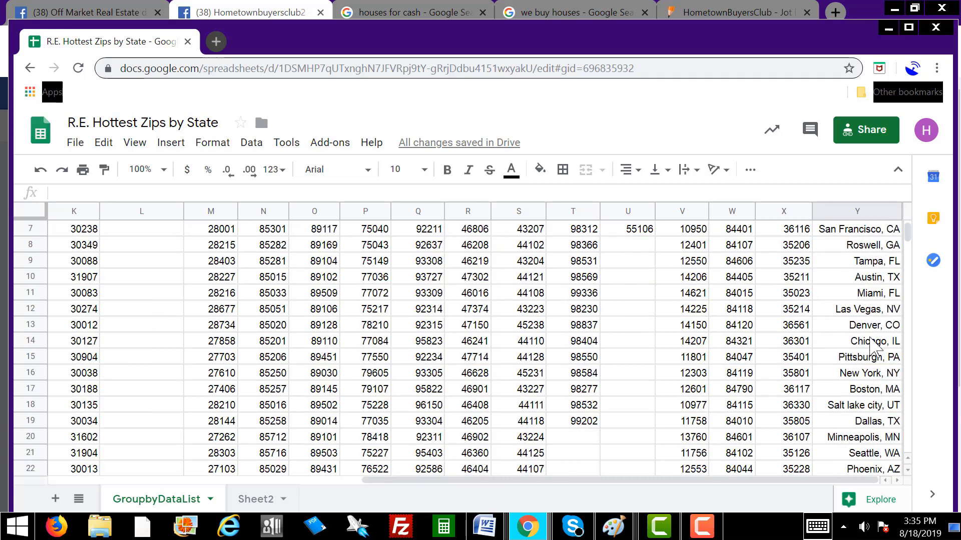
pyautogui.scroll(4, 870, 389)
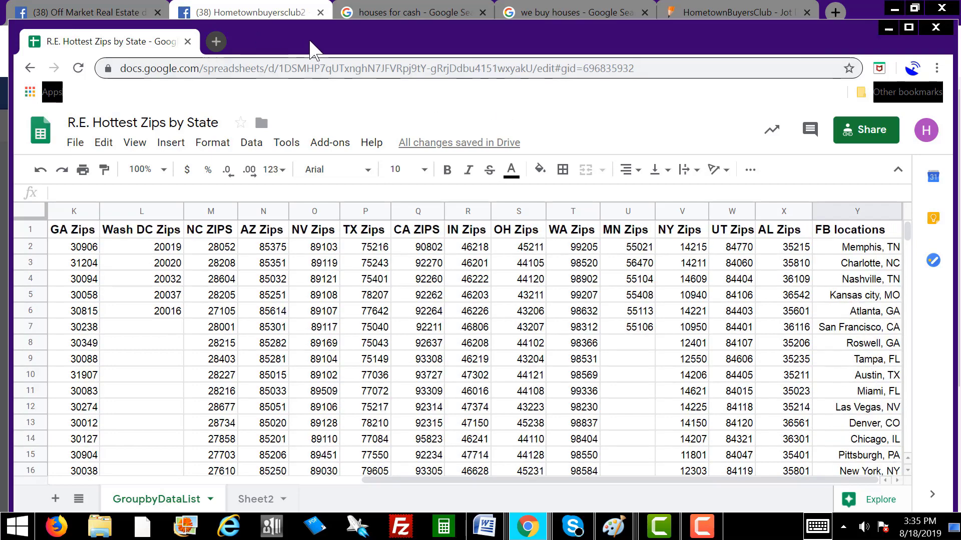
pyautogui.moveTo(302, 42); pyautogui.dragTo(960, 76)
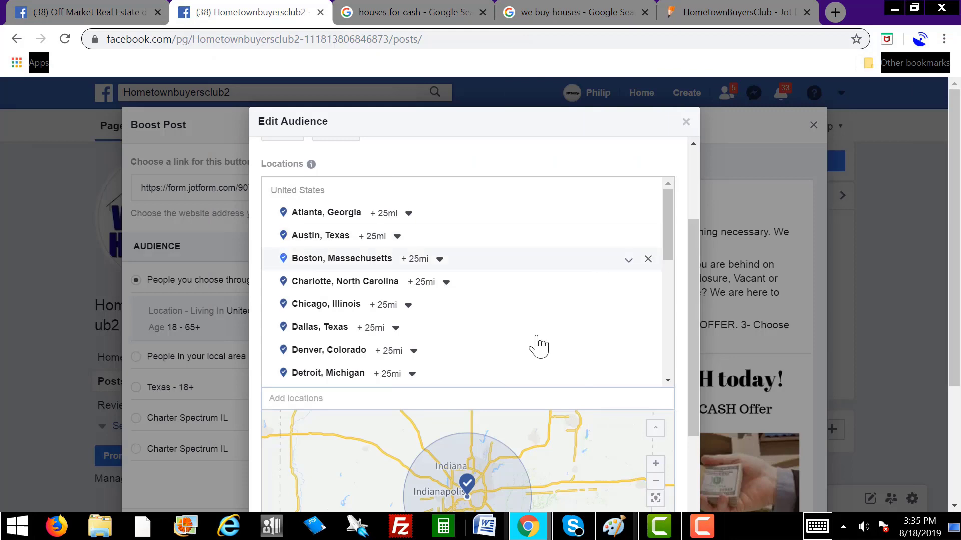
pyautogui.moveTo(669, 231); pyautogui.dragTo(680, 208)
pyautogui.scroll(2, 691, 320)
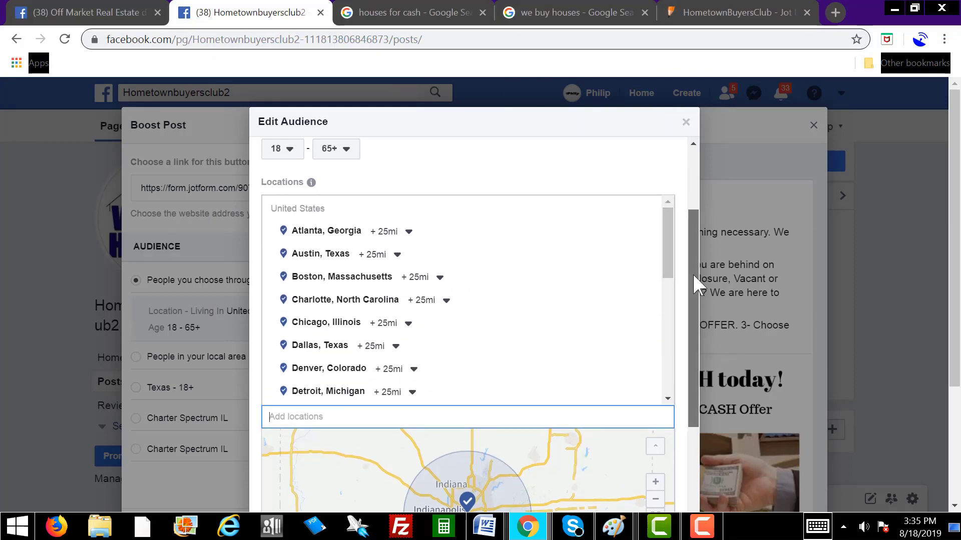
pyautogui.scroll(-4, 696, 305)
pyautogui.scroll(4, 695, 320)
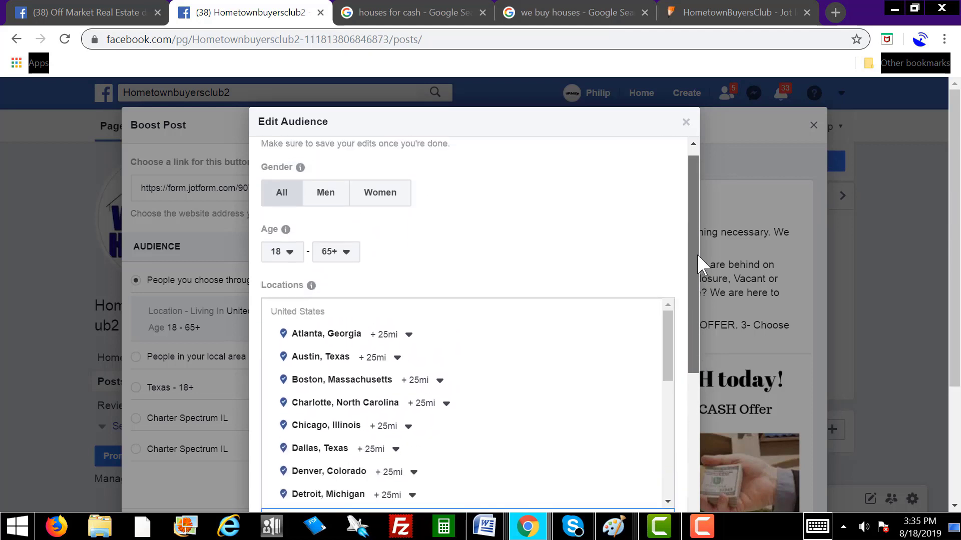
pyautogui.click(344, 258)
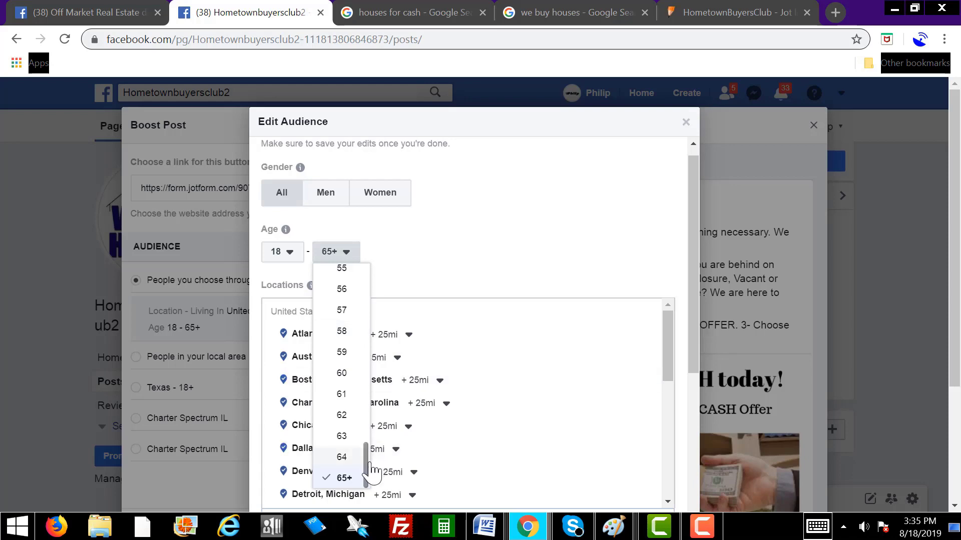
pyautogui.click(343, 478)
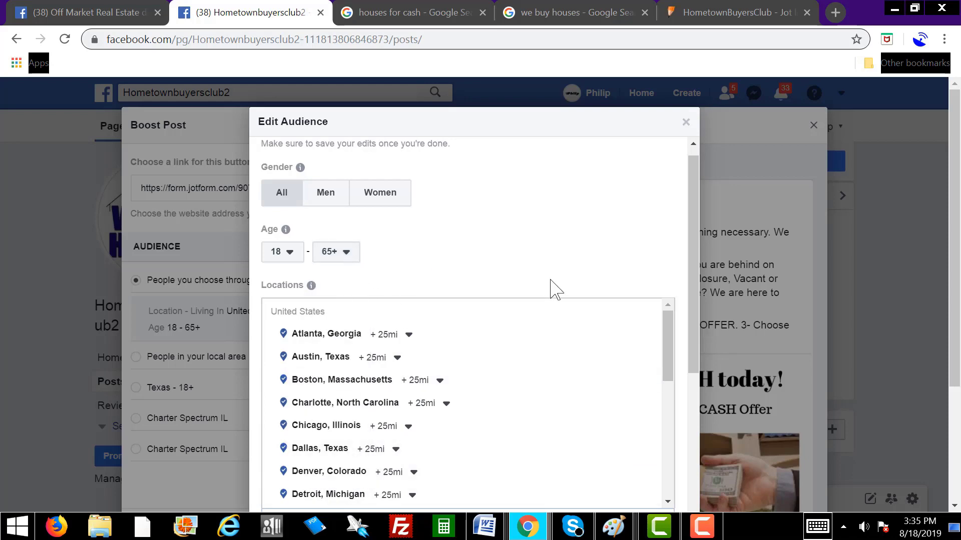
pyautogui.moveTo(697, 312); pyautogui.dragTo(654, 475)
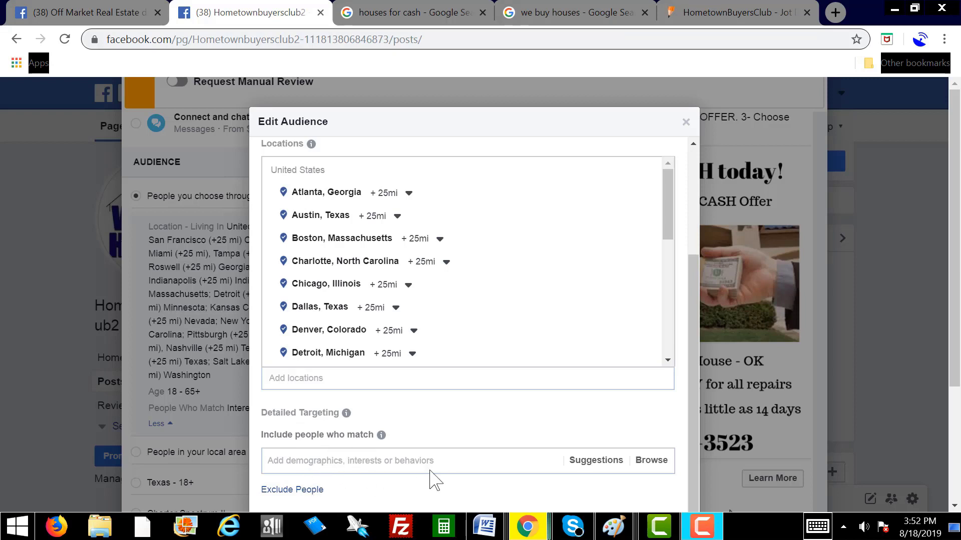
# Step: Add the Real estate interest under Detailed Targeting and save the audience
pyautogui.click(357, 461)
pyautogui.write('re')
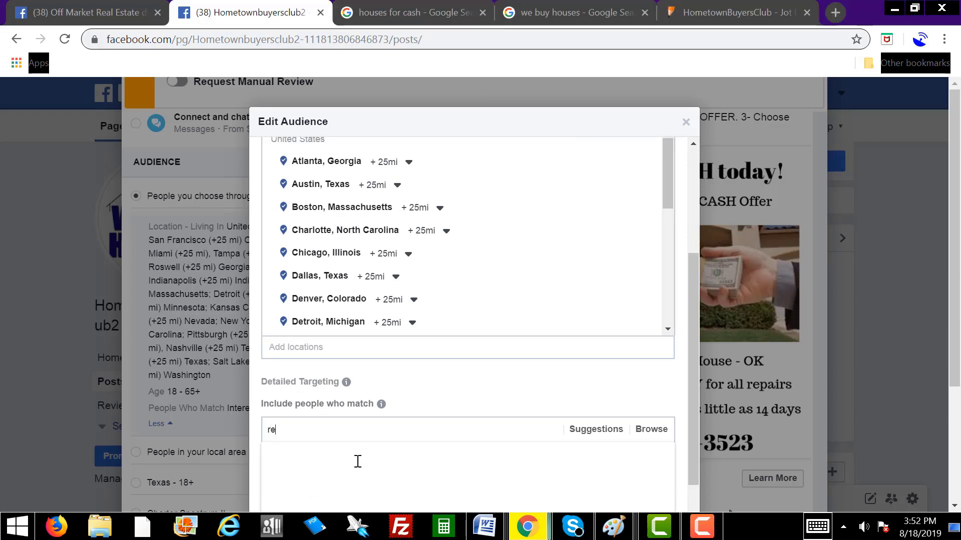
pyautogui.write('al estate')
pyautogui.click(321, 356)
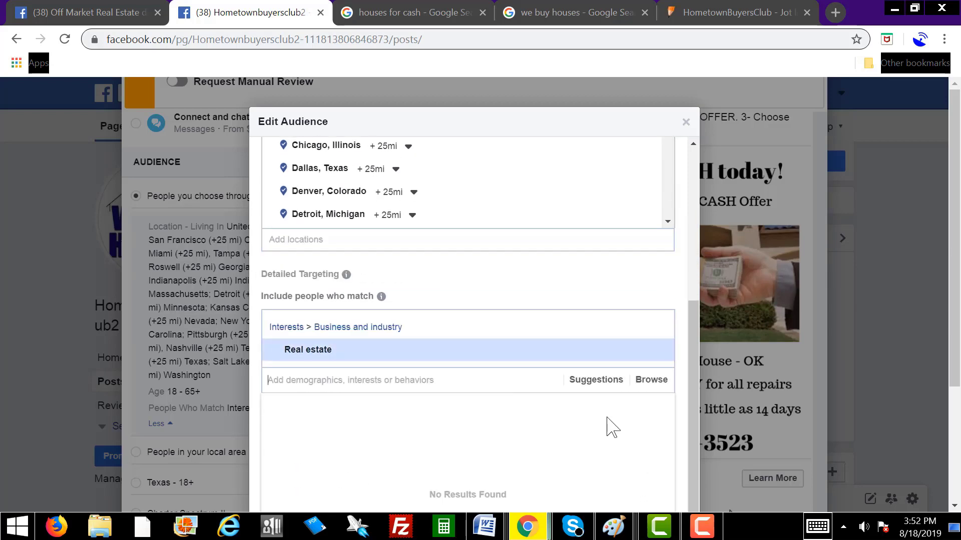
pyautogui.moveTo(692, 362); pyautogui.dragTo(684, 424)
pyautogui.scroll(-2, 567, 390)
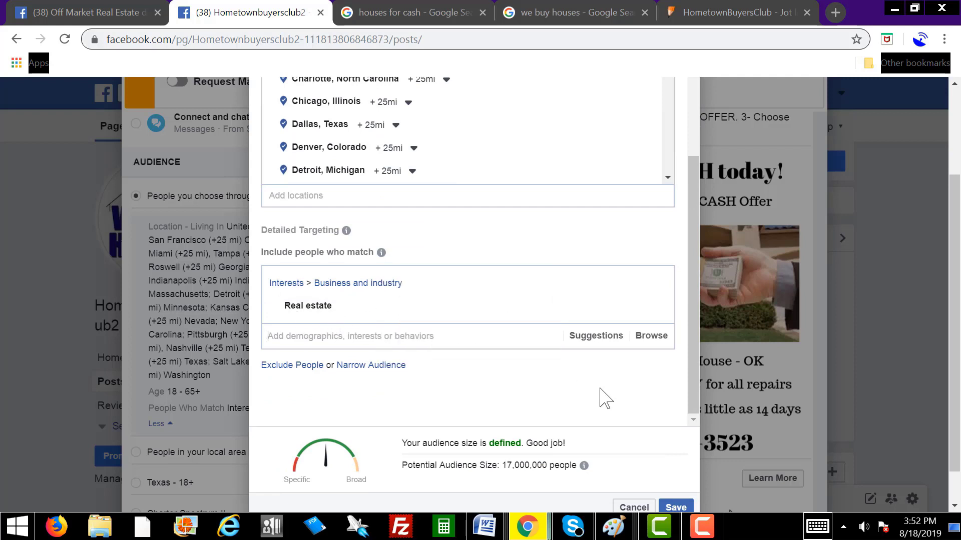
pyautogui.scroll(-2, 607, 399)
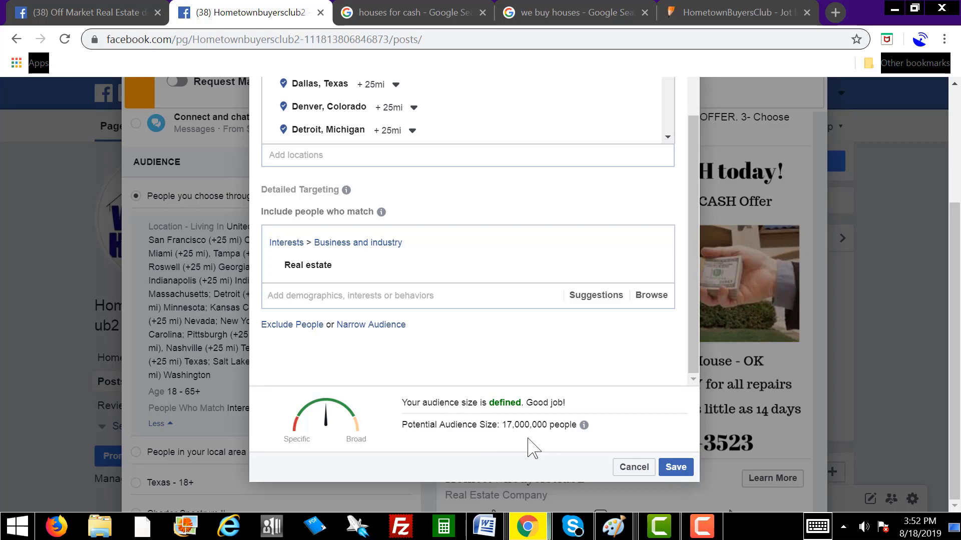
pyautogui.click(676, 468)
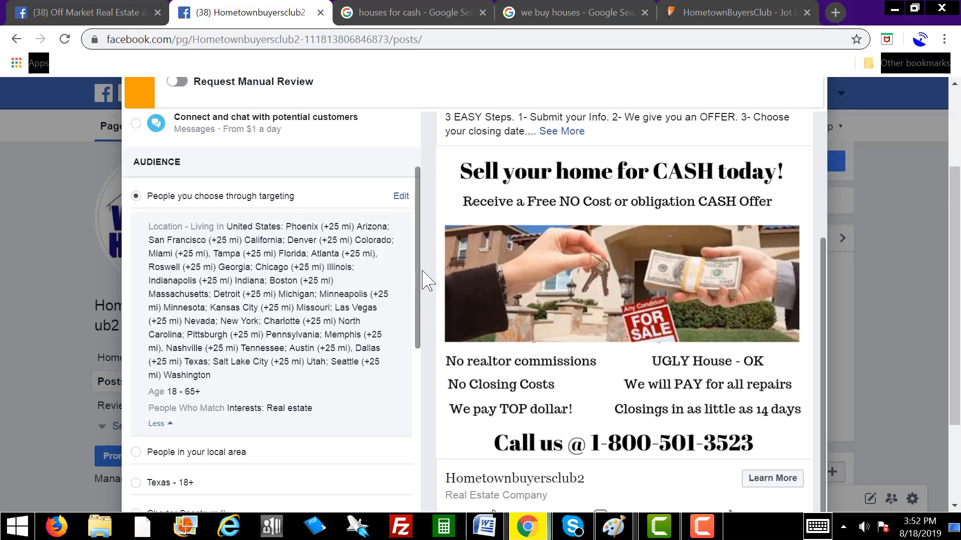
pyautogui.moveTo(421, 247); pyautogui.dragTo(417, 430)
pyautogui.scroll(-1, 387, 405)
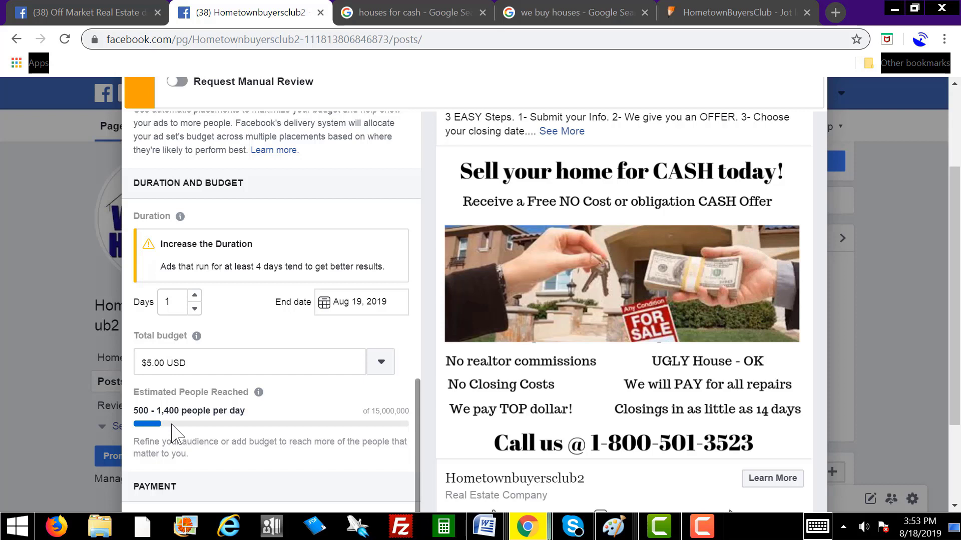
pyautogui.moveTo(258, 391)
pyautogui.scroll(-1, 433, 420)
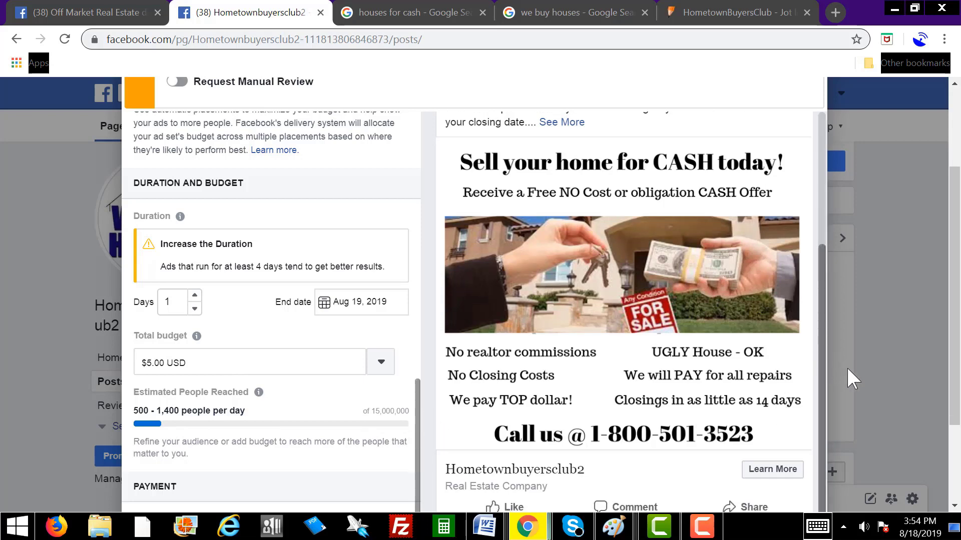
pyautogui.scroll(-3, 821, 365)
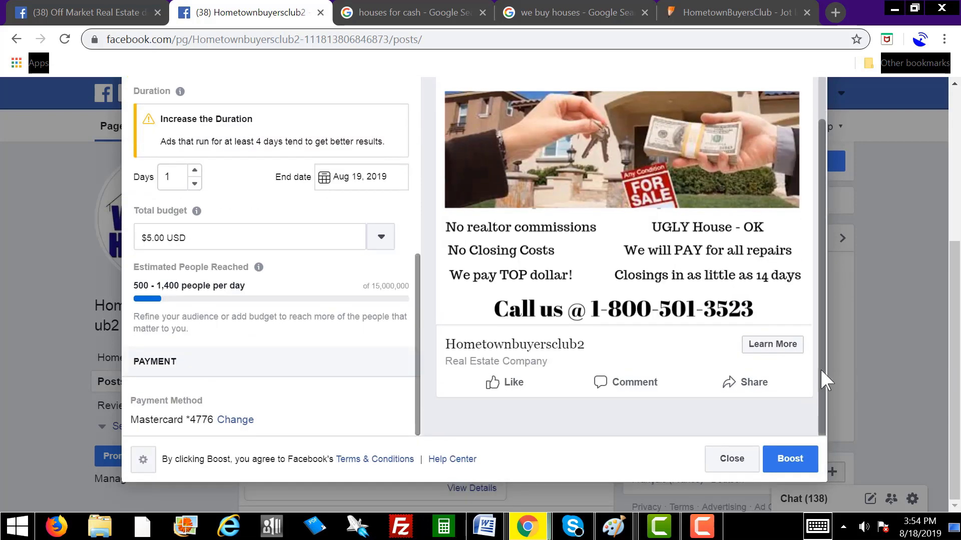
# Step: Submit the boost to run for 1 day on the $5.00 budget
pyautogui.click(790, 459)
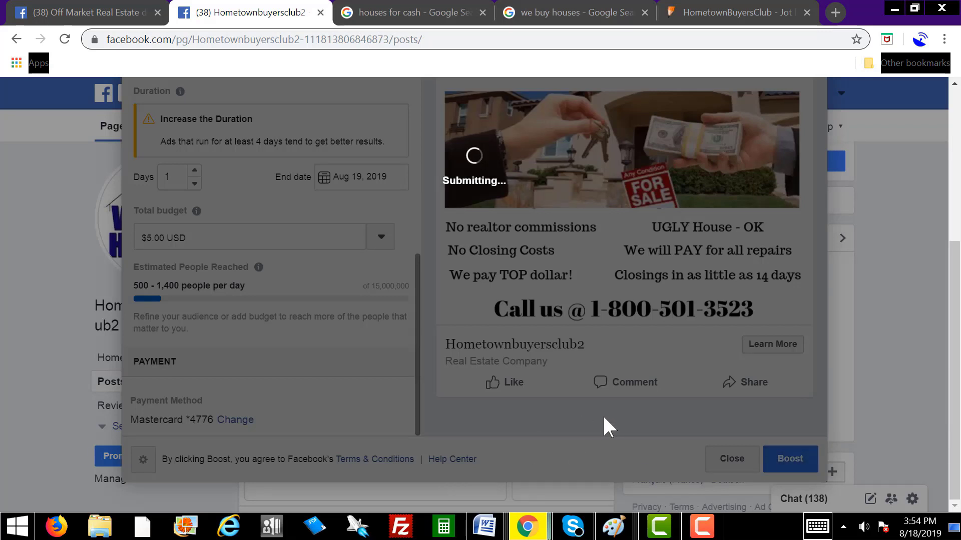